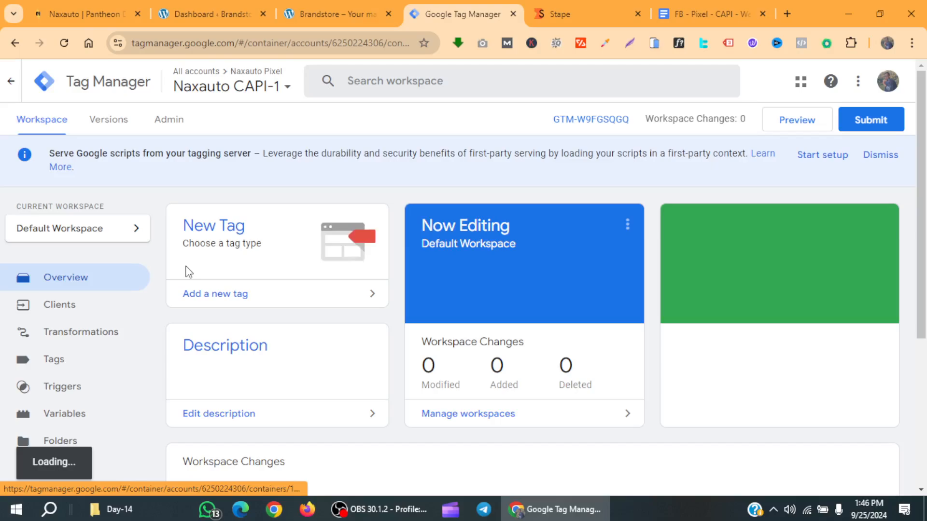
Examine the clients, tags, triggers and variables of the Naxauto CAPI-1 container and the container list in Stape
scroll(126, 299, down, 5)
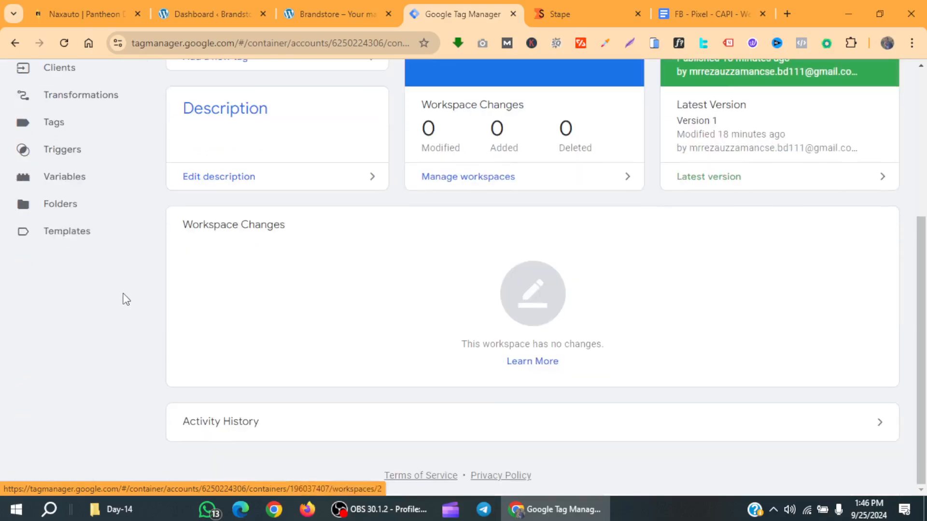
scroll(124, 299, up, 3)
click(68, 209)
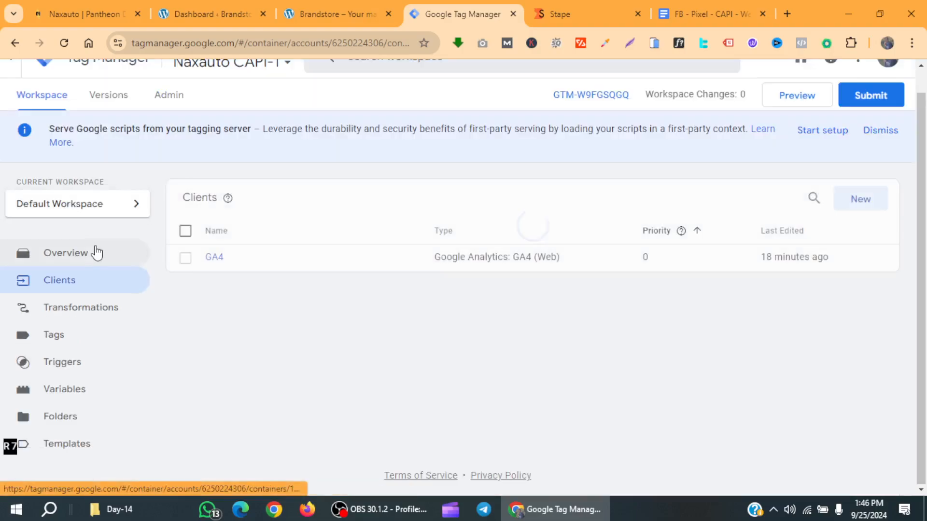
scroll(144, 259, up, 1)
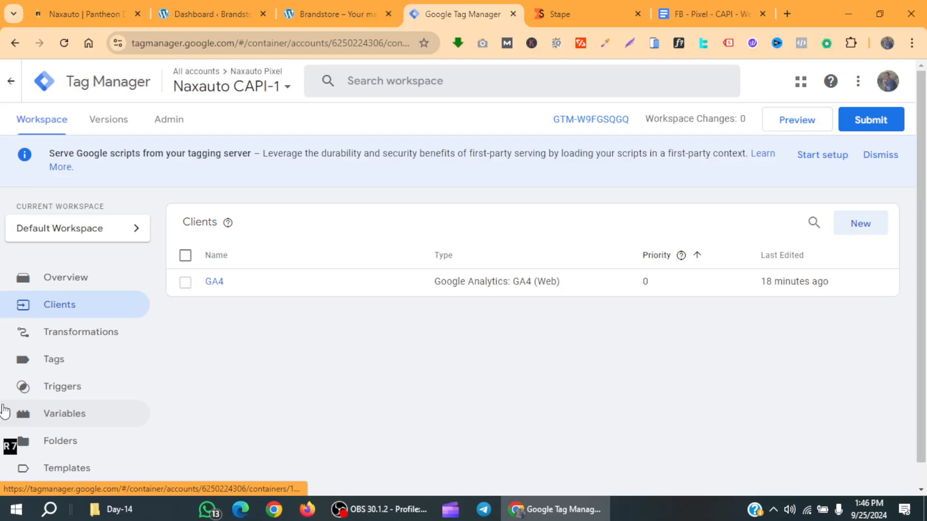
click(286, 88)
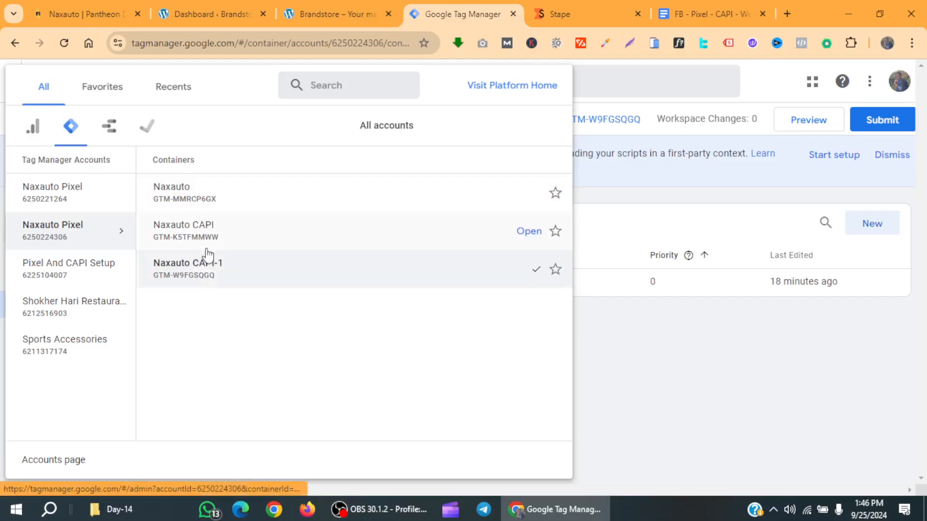
click(272, 275)
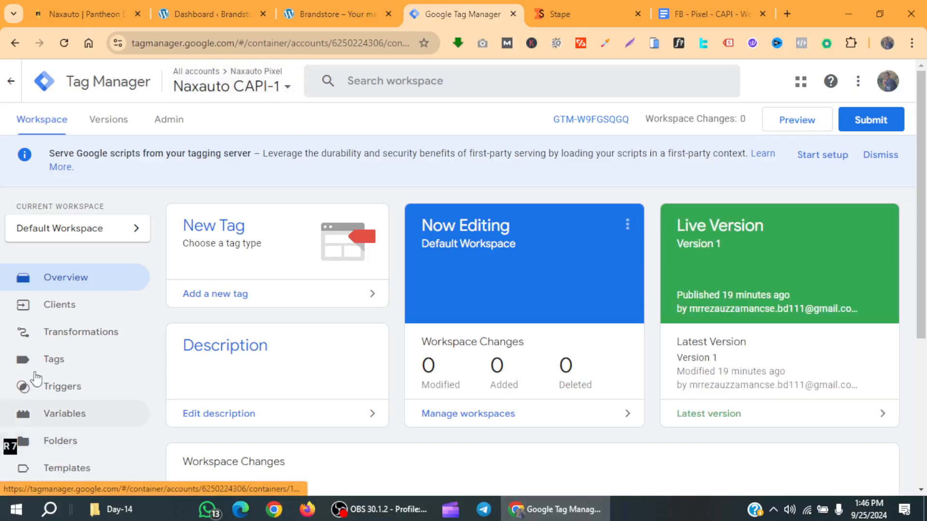
scroll(94, 311, down, 3)
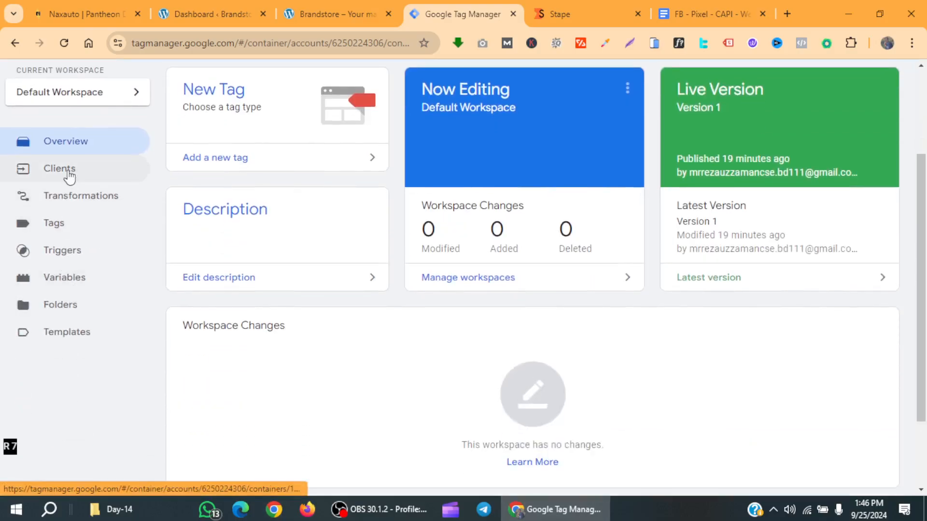
click(69, 174)
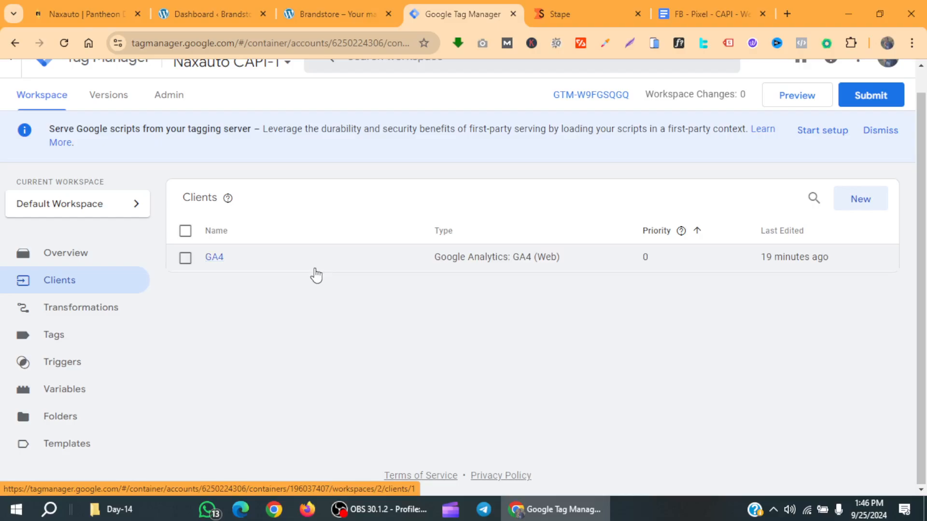
click(92, 334)
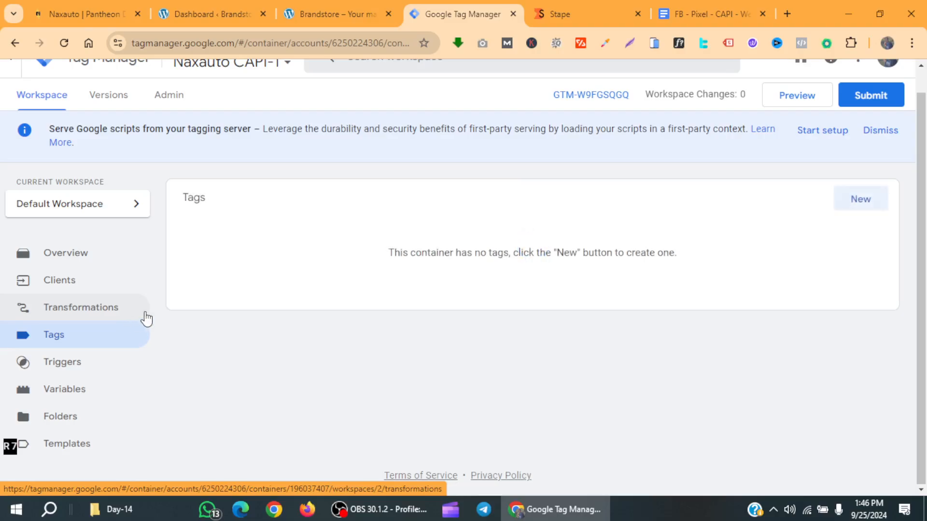
click(79, 372)
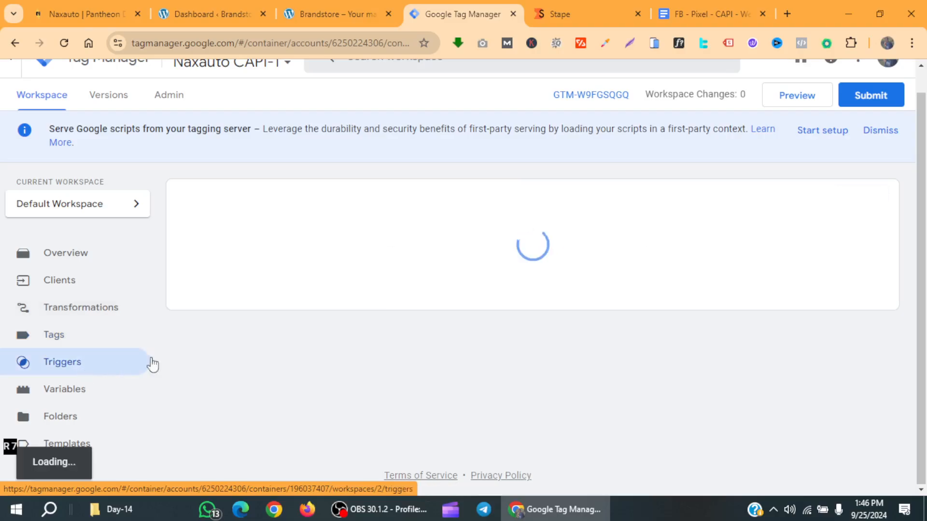
click(78, 398)
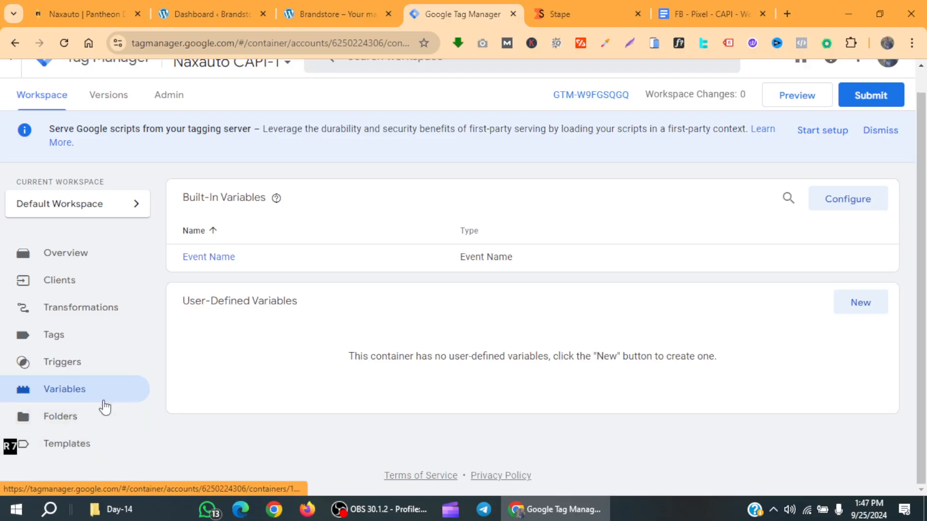
scroll(104, 405, up, 1)
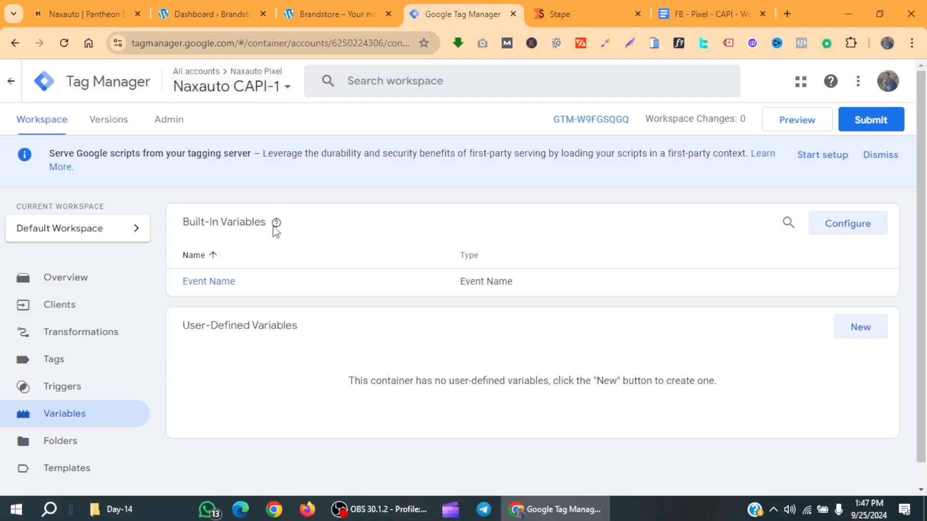
click(600, 7)
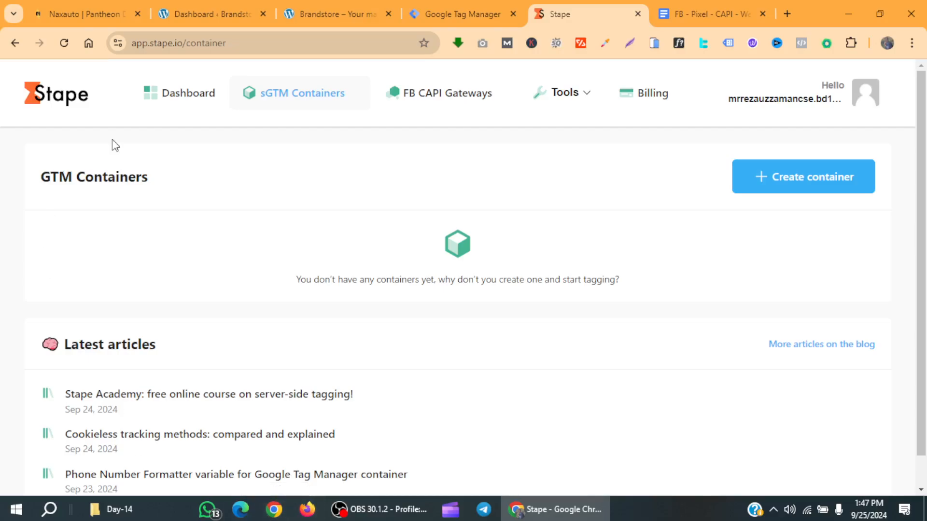
click(471, 6)
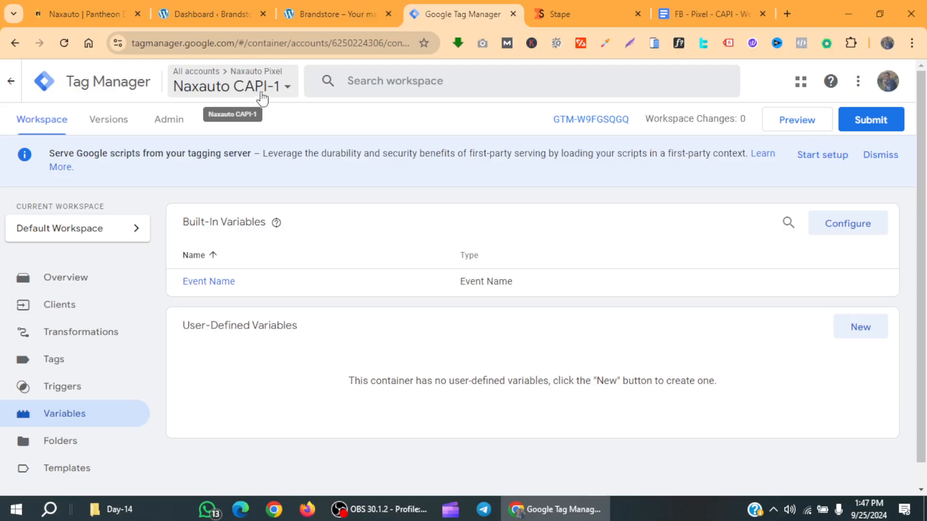
Open the container settings of Naxauto CAPI-1 in the Tag Manager admin area
click(174, 128)
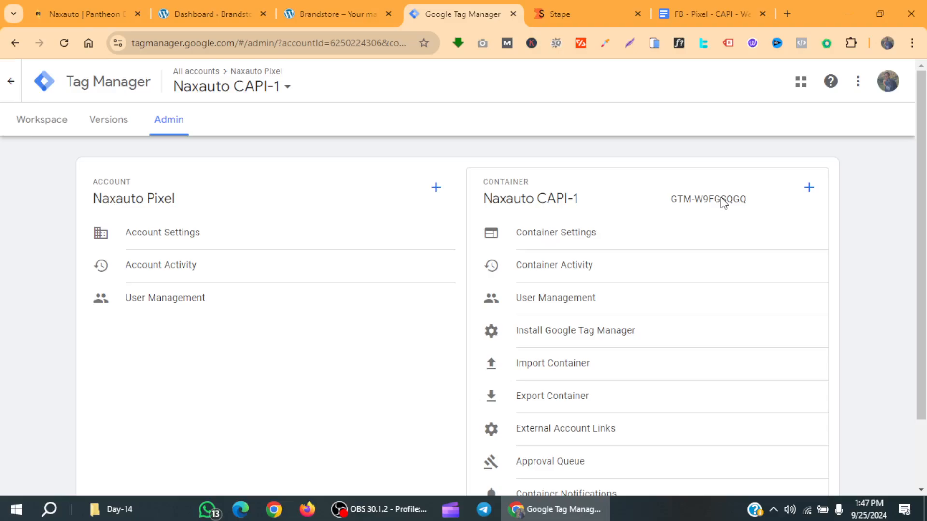
double_click(722, 203)
click(676, 203)
triple_click(677, 203)
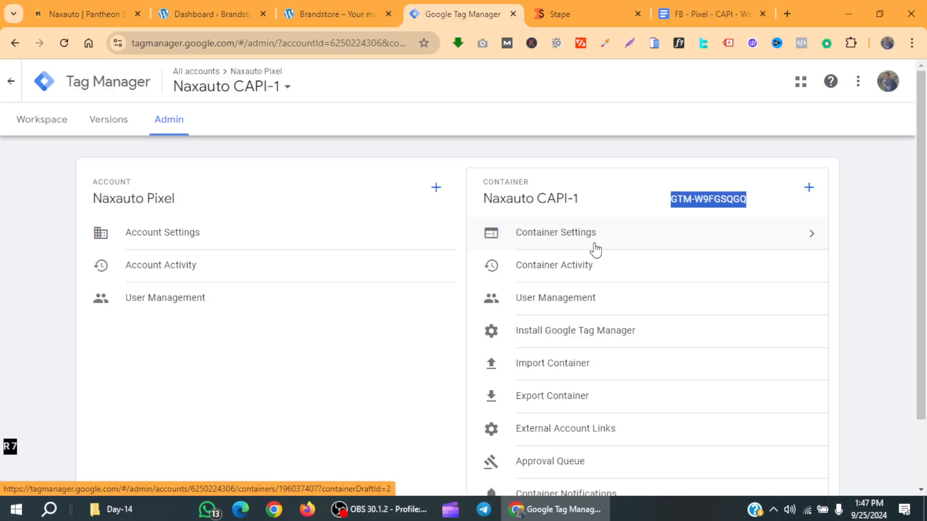
click(786, 243)
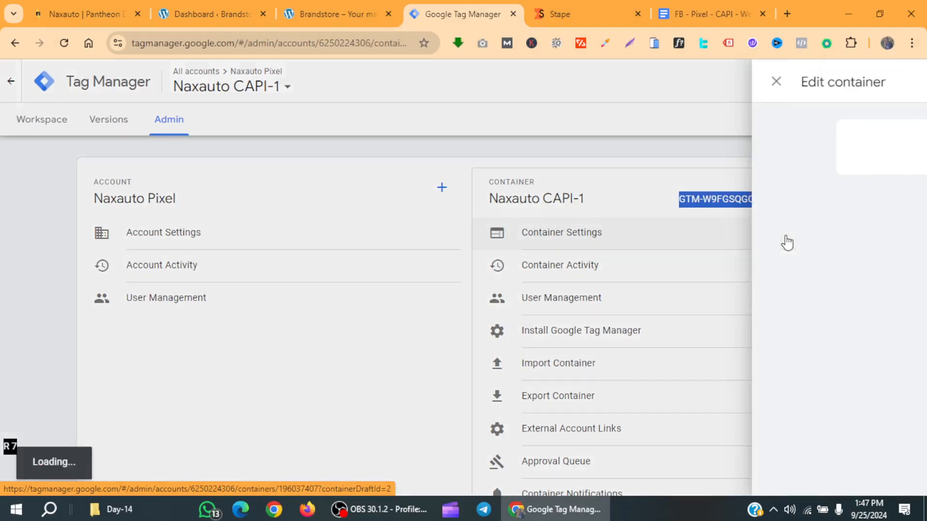
Copy the container configuration string from the tagging server section of the container settings
scroll(586, 248, down, 1)
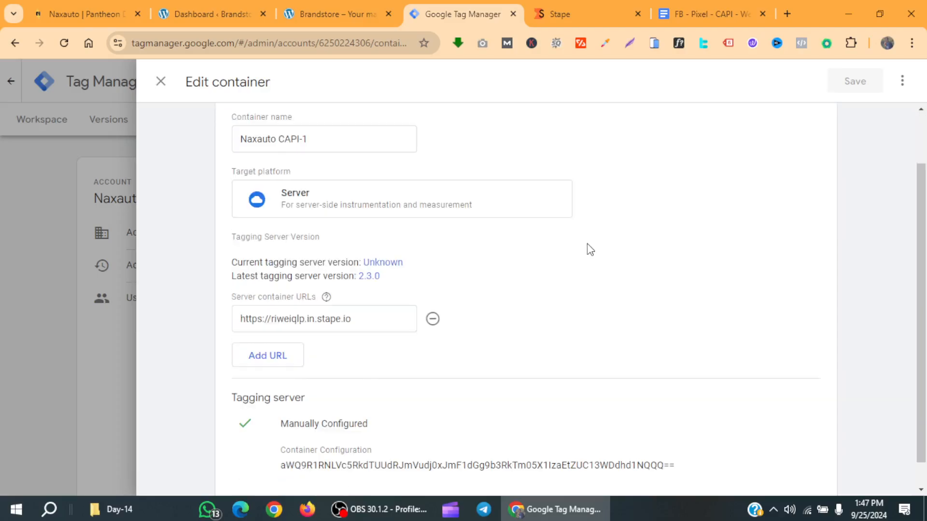
scroll(590, 250, down, 1)
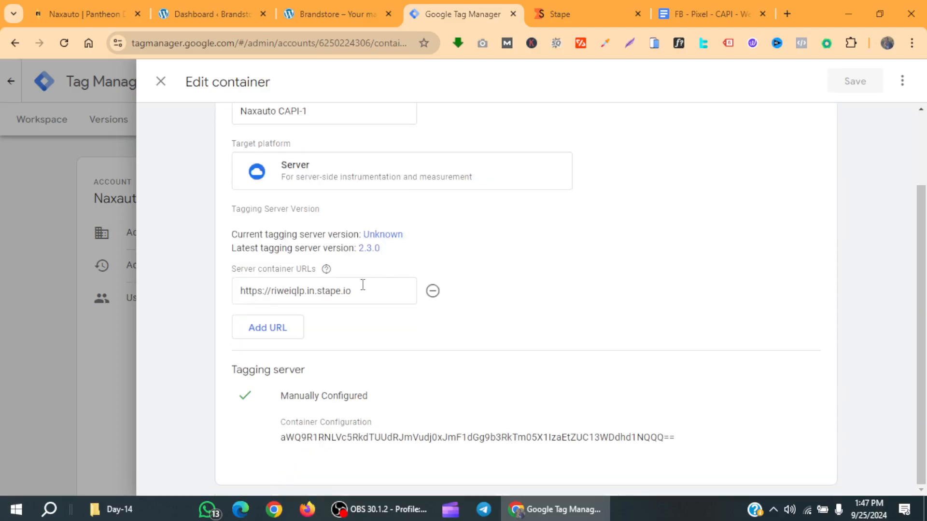
scroll(365, 286, up, 1)
scroll(366, 287, down, 1)
triple_click(288, 443)
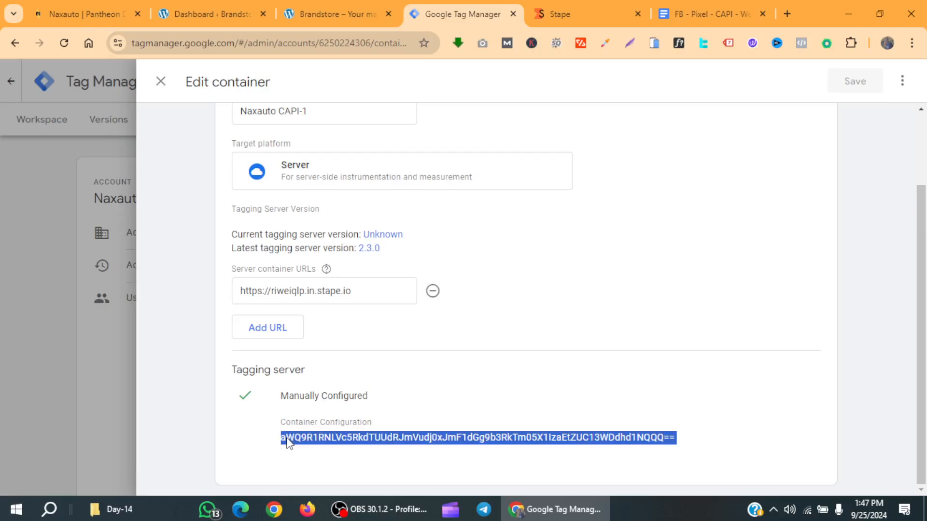
click(288, 443)
triple_click(289, 444)
scroll(317, 446, up, 2)
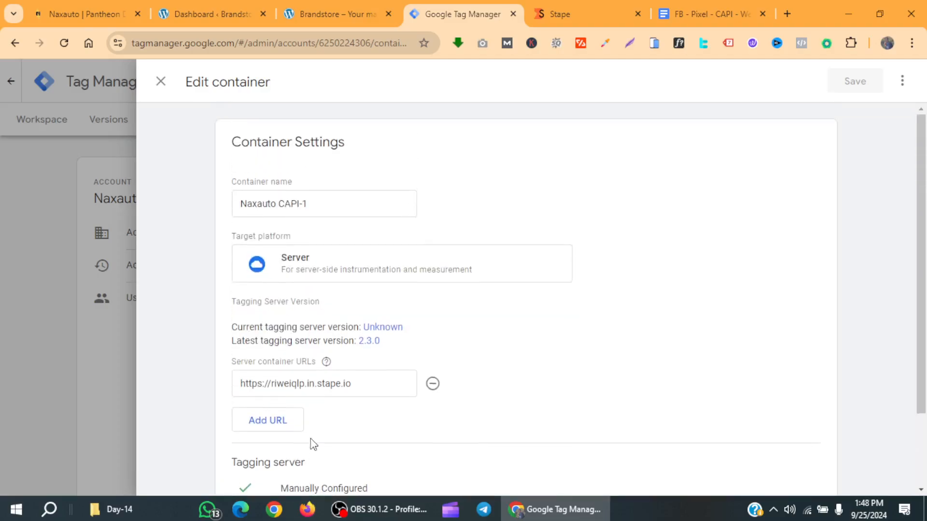
Switch to Stape and start a new container named Naxauto CAPI-1, pasting the copied string as its container configuration
click(572, 12)
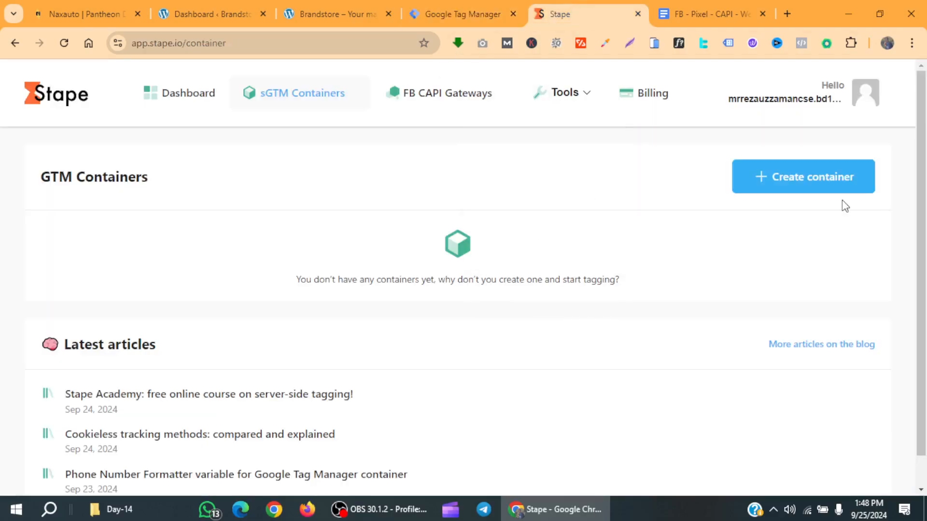
click(839, 186)
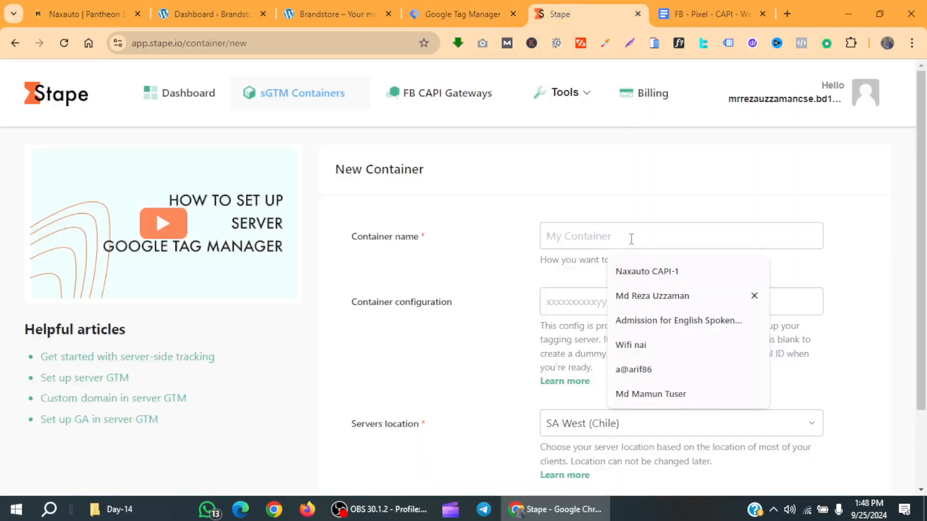
click(645, 270)
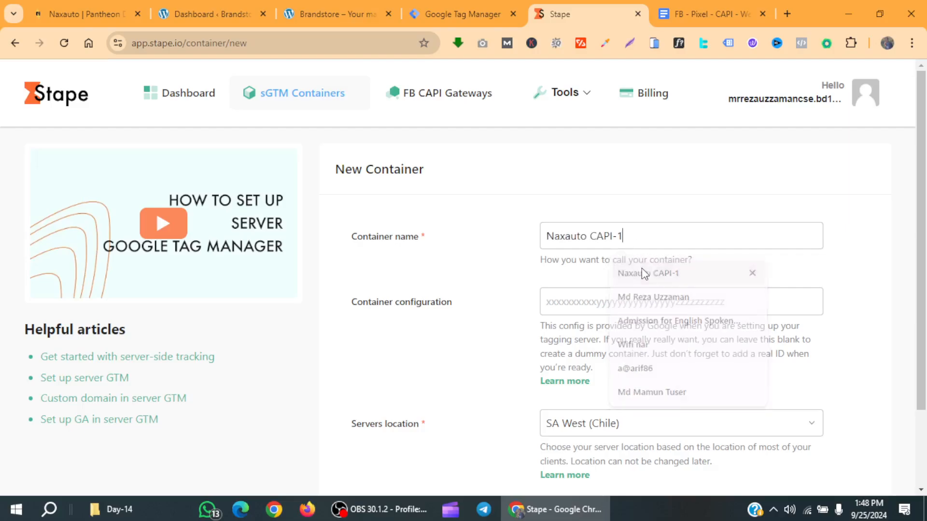
click(602, 303)
key(ctrl+v)
Set the servers location to AP South (India) and create the container
scroll(604, 304, down, 2)
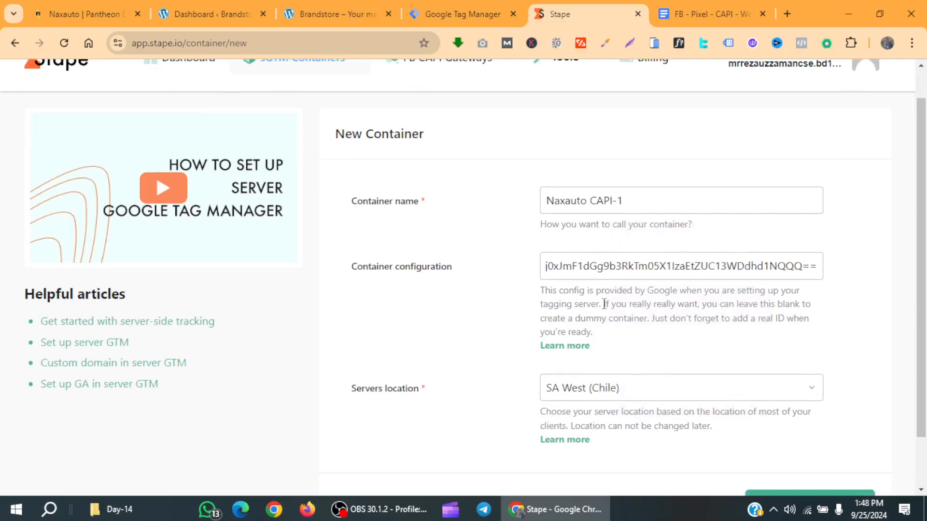
click(607, 332)
scroll(585, 379, down, 1)
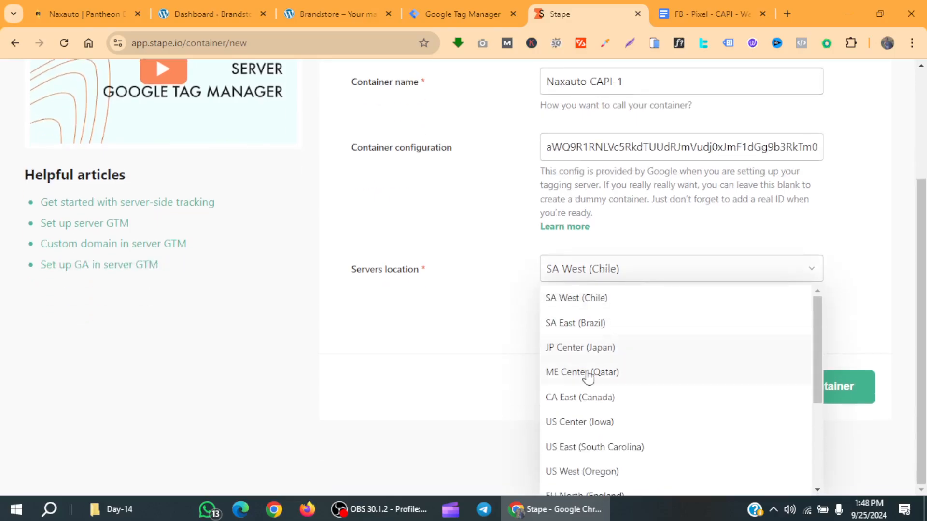
scroll(596, 459, down, 3)
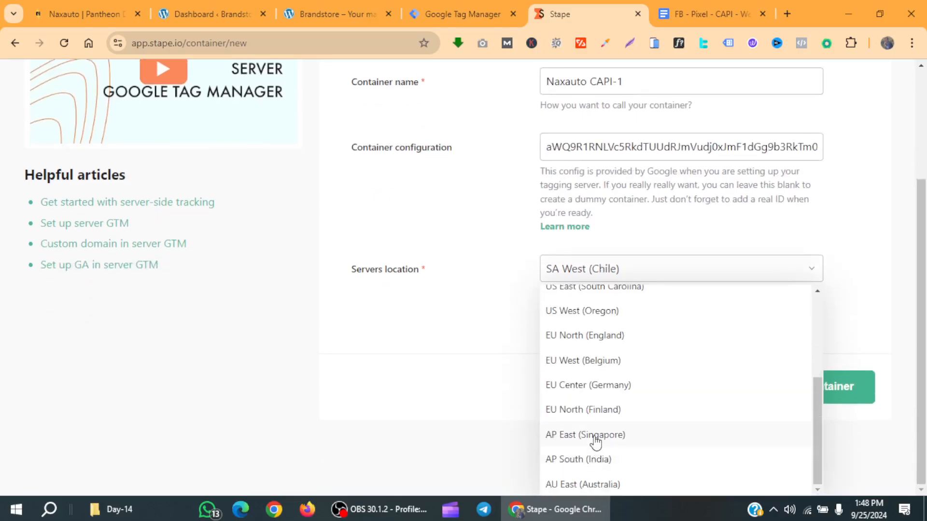
click(594, 465)
click(795, 445)
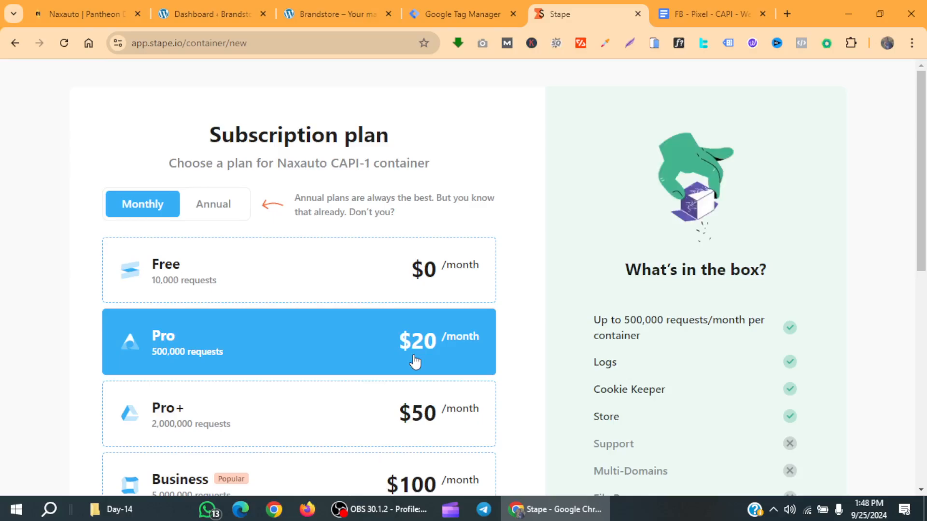
Choose the Free monthly plan, turn off automatic upgrading to the next tier, and continue with the plan
scroll(412, 355, down, 5)
scroll(366, 235, up, 5)
click(379, 282)
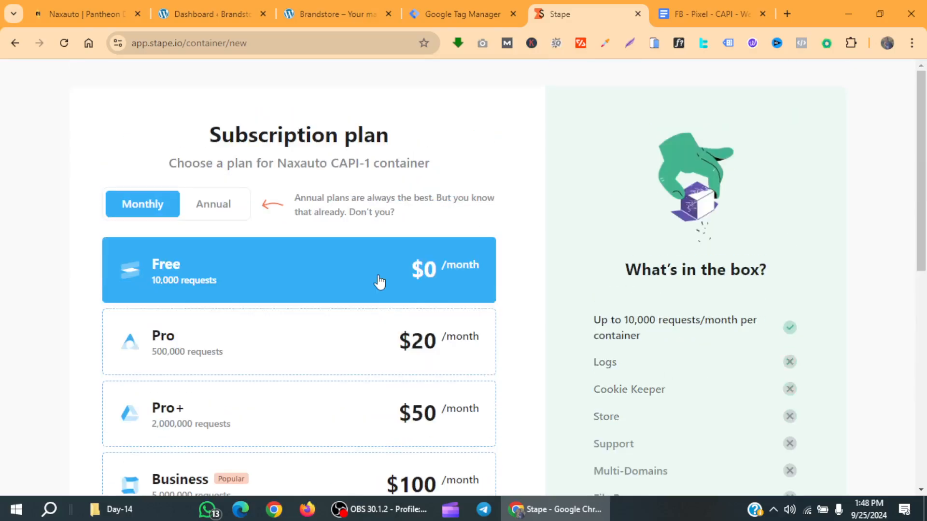
scroll(378, 283, down, 10)
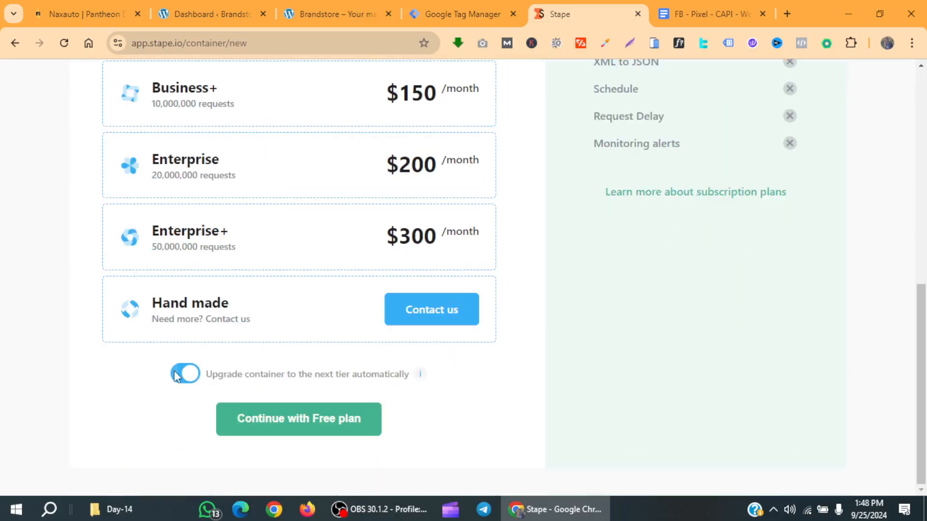
click(179, 374)
click(283, 429)
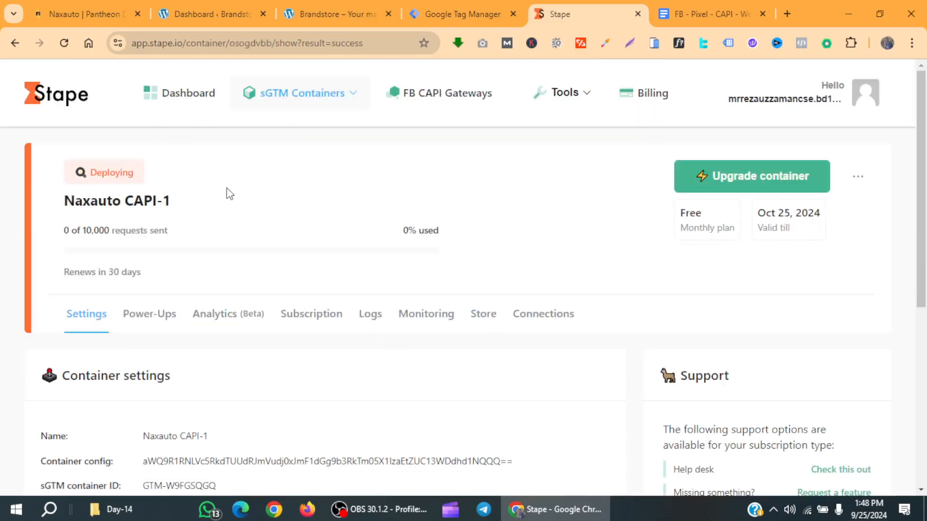
Copy the tagging server domain URL of the new Stape container
scroll(242, 251, down, 4)
scroll(256, 276, down, 3)
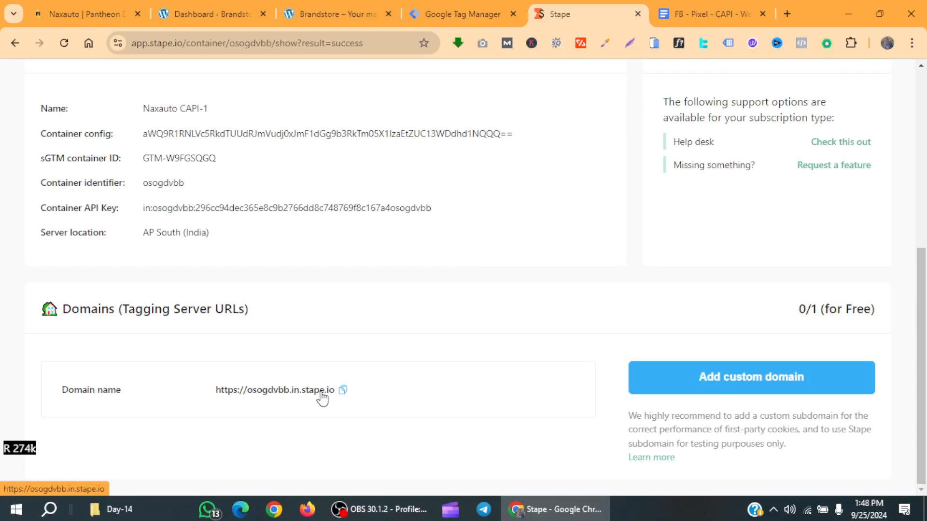
click(342, 391)
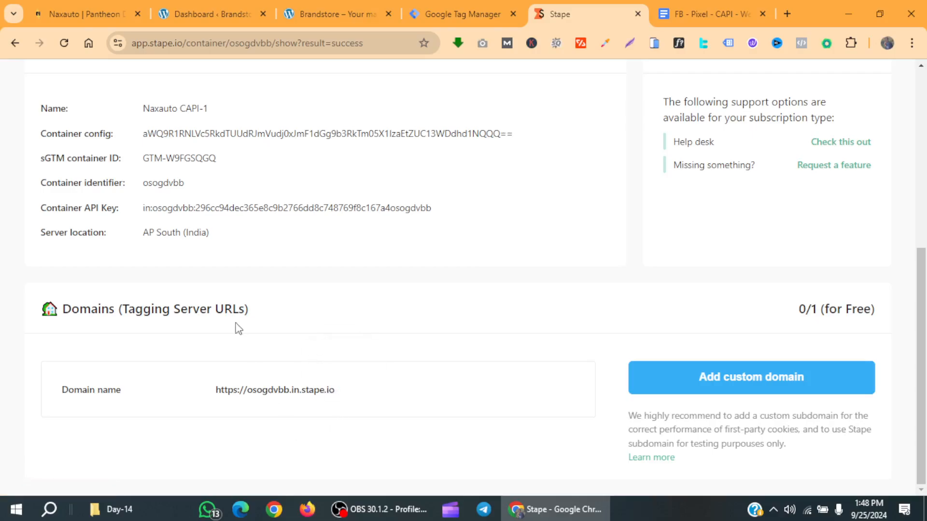
click(444, 9)
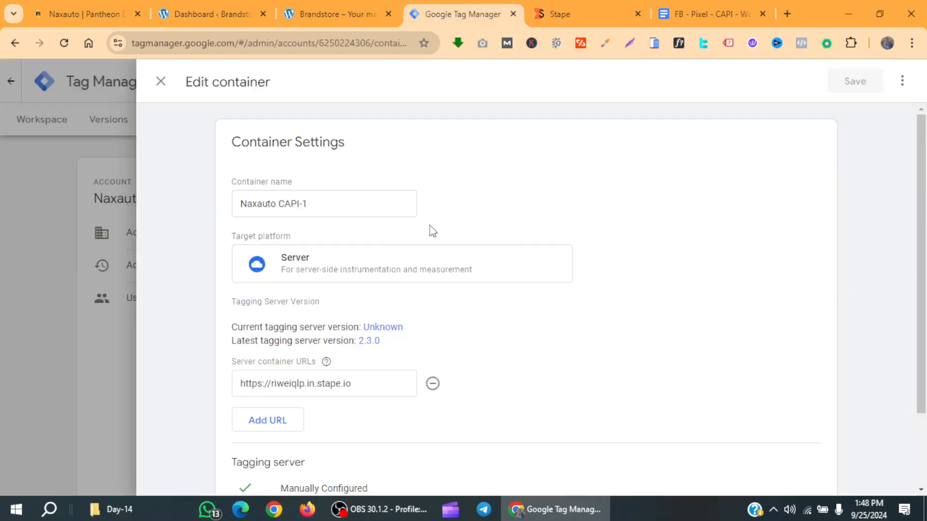
scroll(432, 231, down, 2)
drag(385, 291, 226, 295)
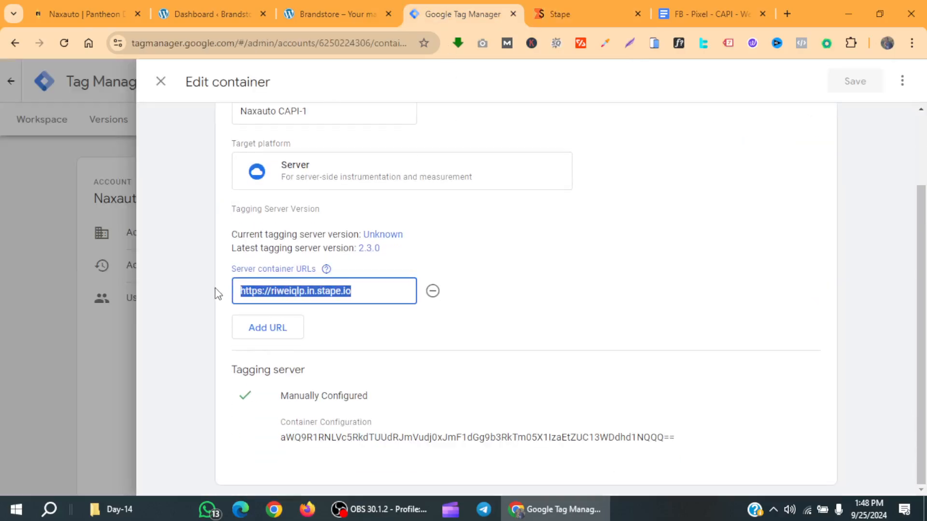
key(ctrl+v)
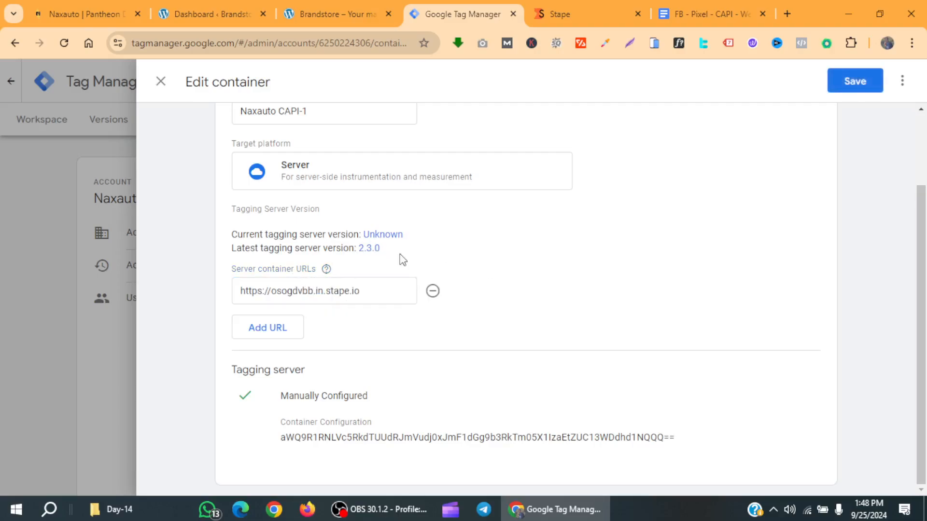
Save the Naxauto CAPI-1 container settings and switch back to Stape to check the container's status
click(851, 78)
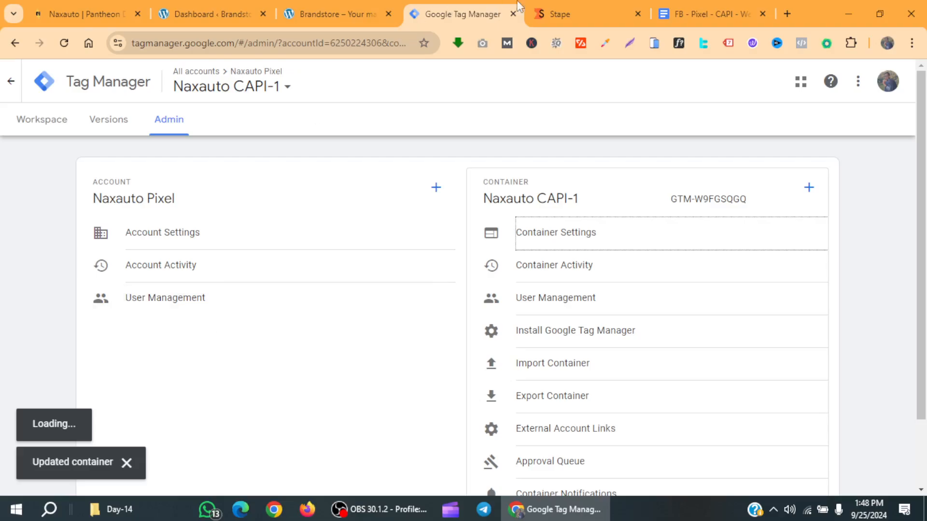
click(560, 14)
scroll(272, 225, up, 6)
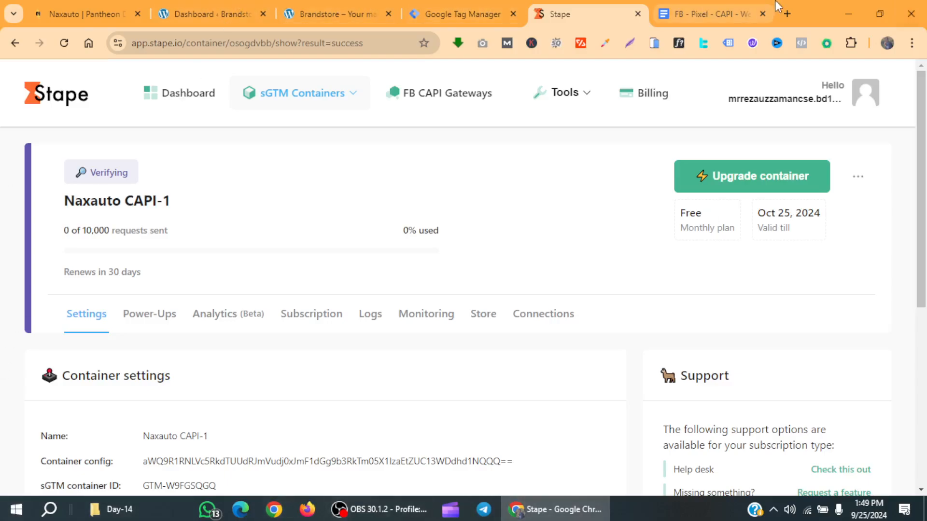
Open the FB - Pixel - CAPI - Web - SS- Tracking document and look through its variable, trigger, web tag and server-side tag sections
click(701, 7)
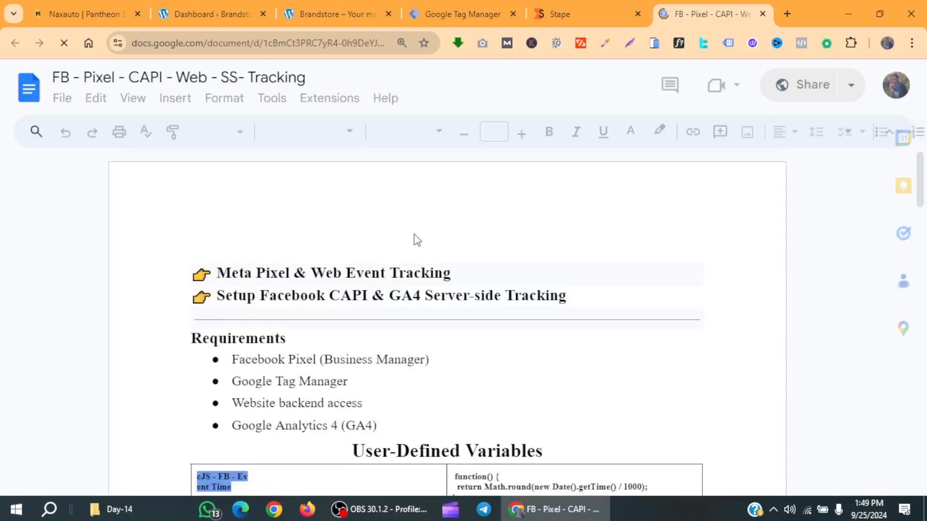
scroll(358, 316, down, 3)
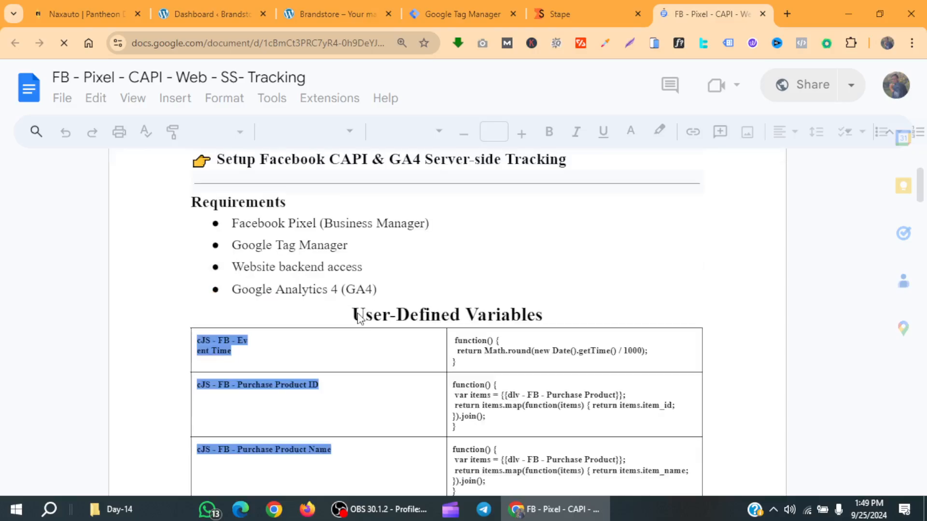
scroll(532, 312, down, 1)
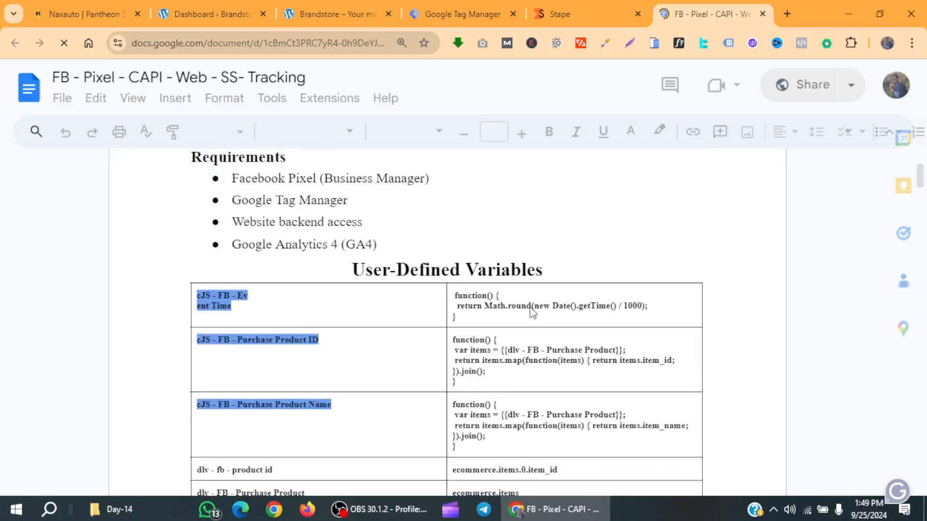
scroll(533, 312, down, 15)
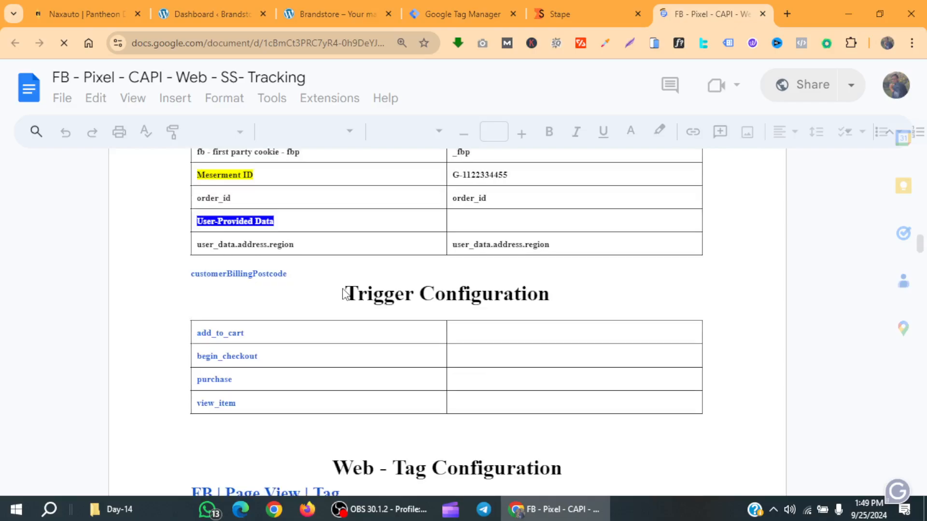
scroll(343, 293, down, 6)
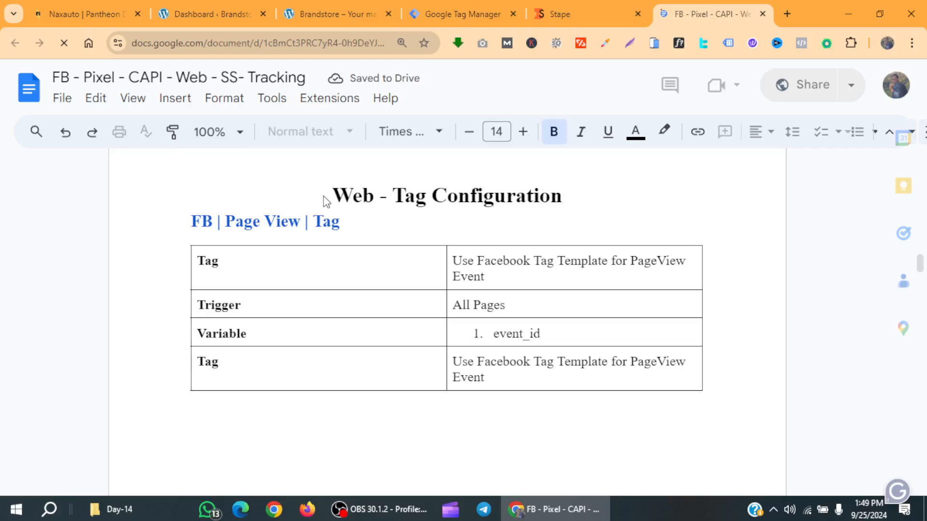
scroll(303, 263, down, 10)
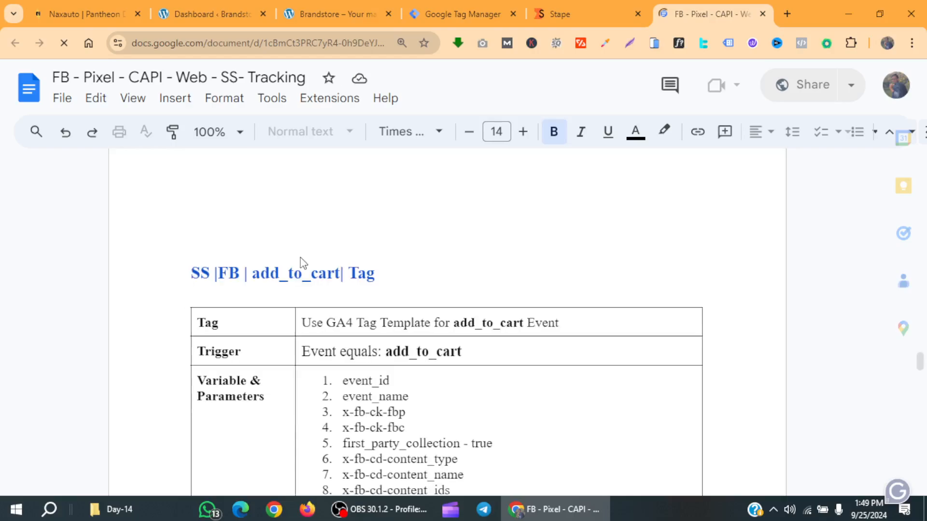
scroll(290, 243, down, 7)
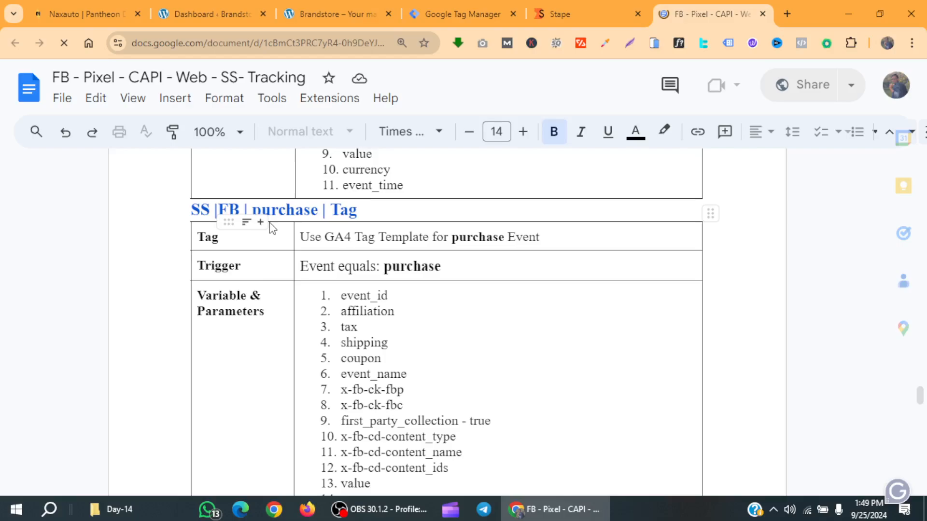
scroll(272, 224, down, 10)
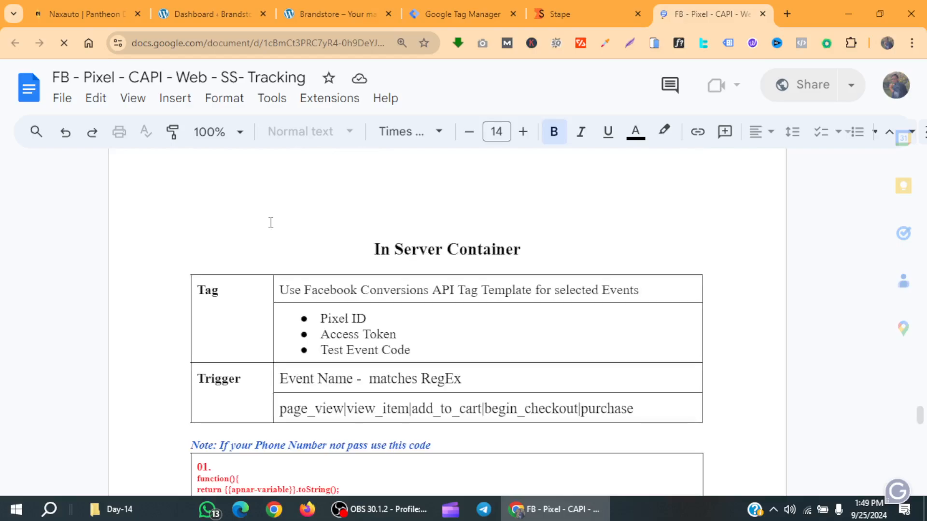
scroll(271, 222, down, 3)
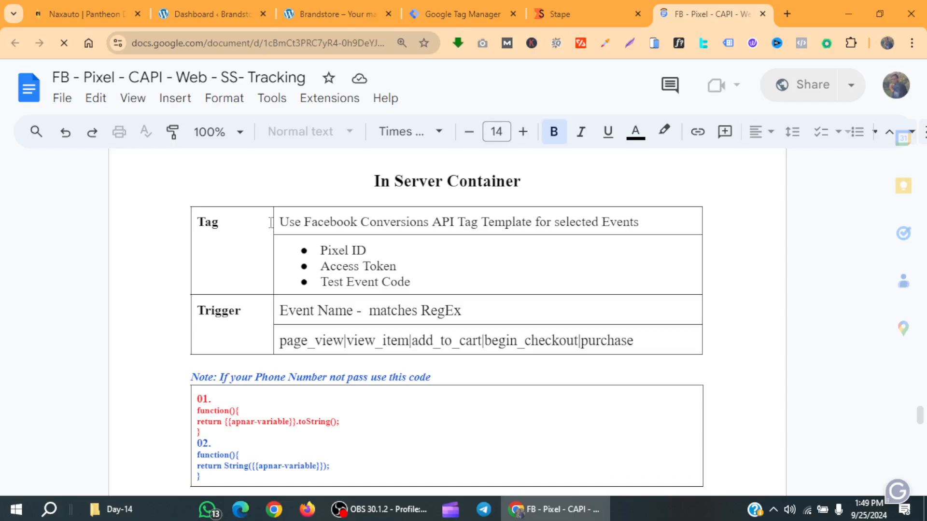
scroll(505, 289, down, 10)
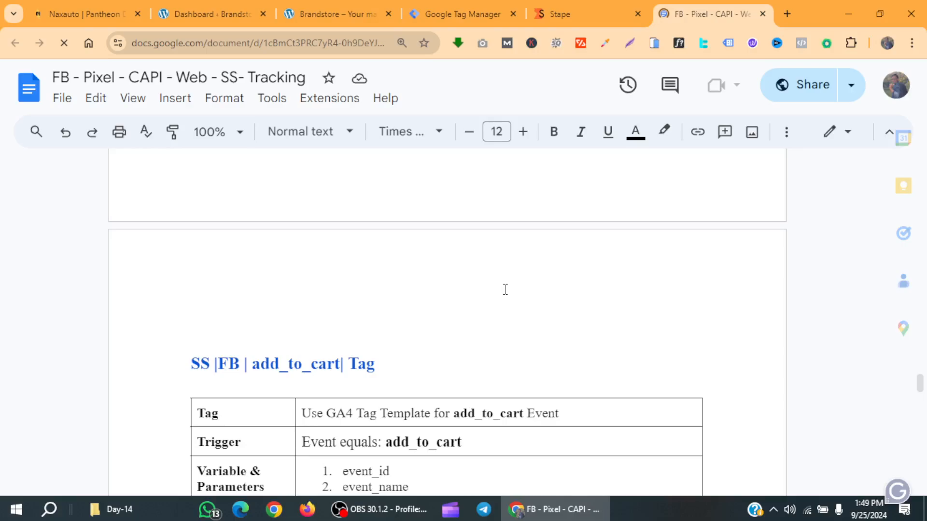
Review the In Server Container tag requirements: the Facebook Conversions API template, Pixel ID, Access Token and Test Event Code
scroll(505, 290, up, 10)
drag(255, 256, 392, 256)
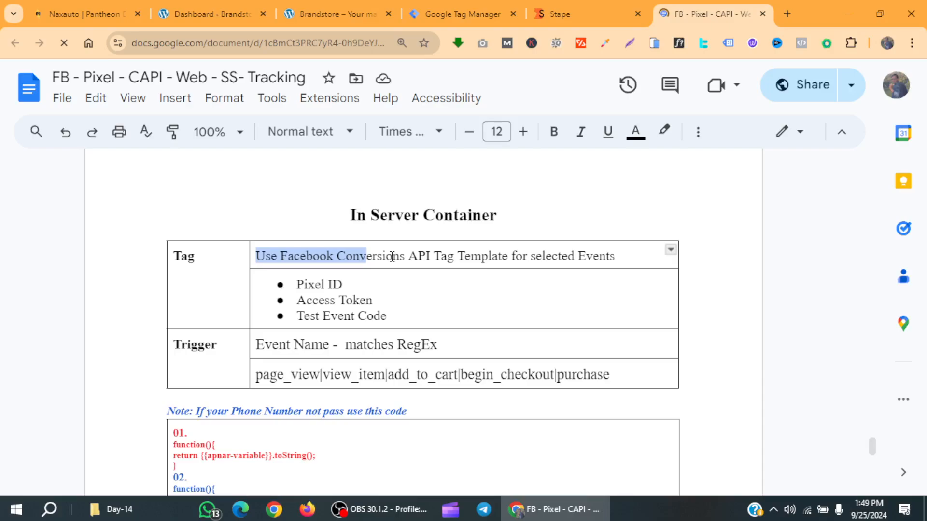
triple_click(355, 285)
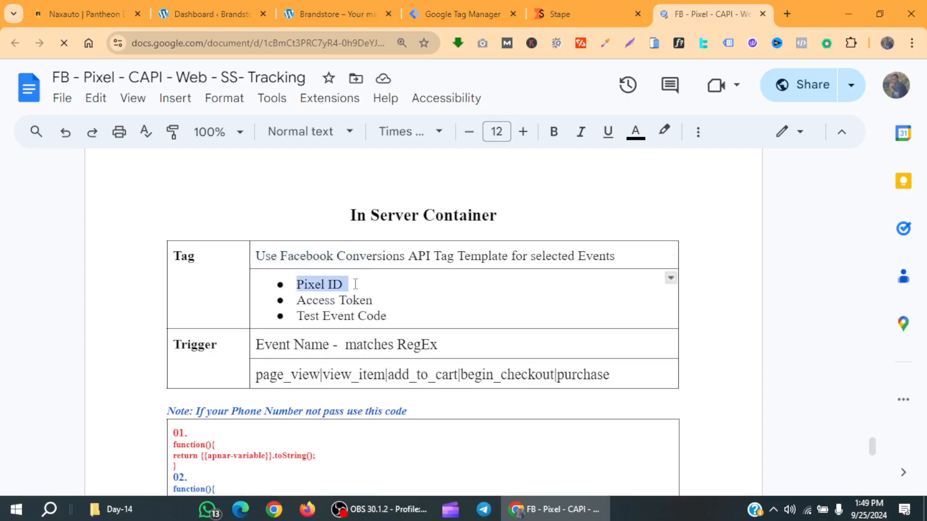
triple_click(396, 320)
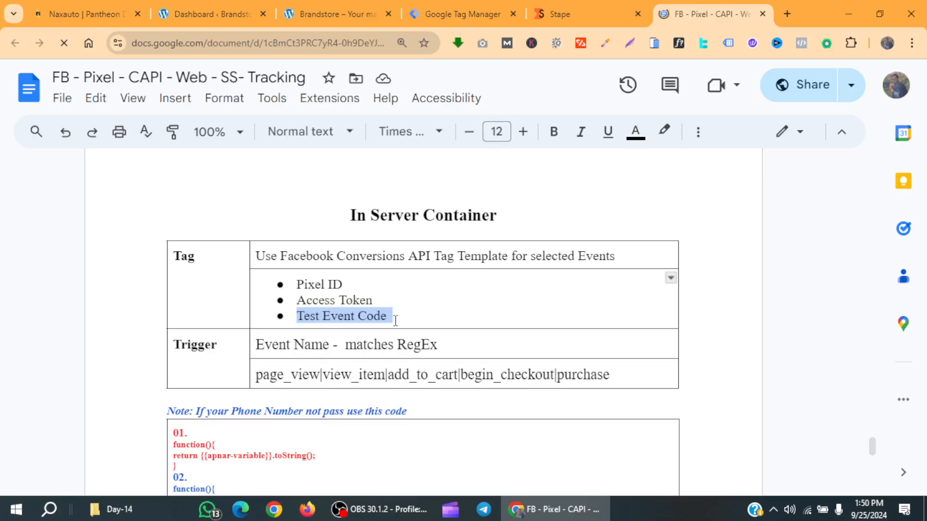
Examine the In Server Container trigger, including its Event Name matches RegEx condition and the list of event names
scroll(260, 211, down, 3)
drag(260, 211, 342, 210)
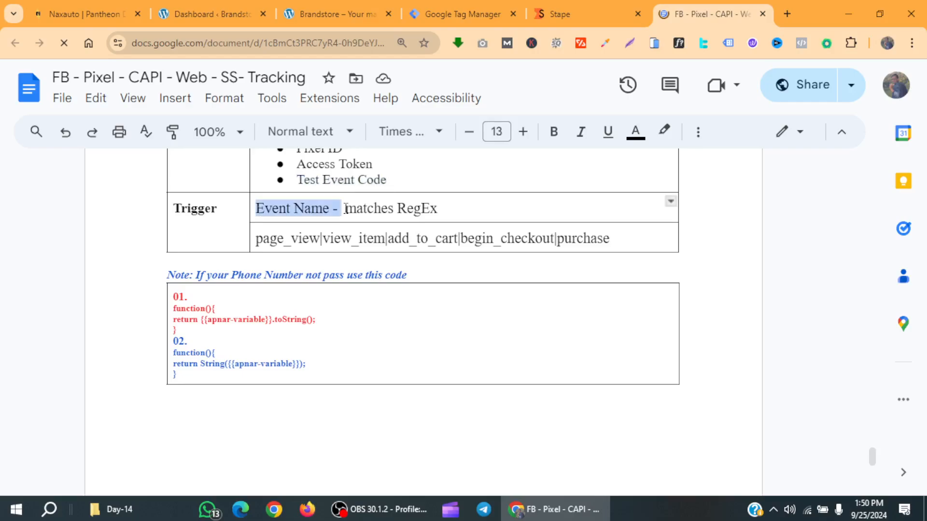
click(356, 210)
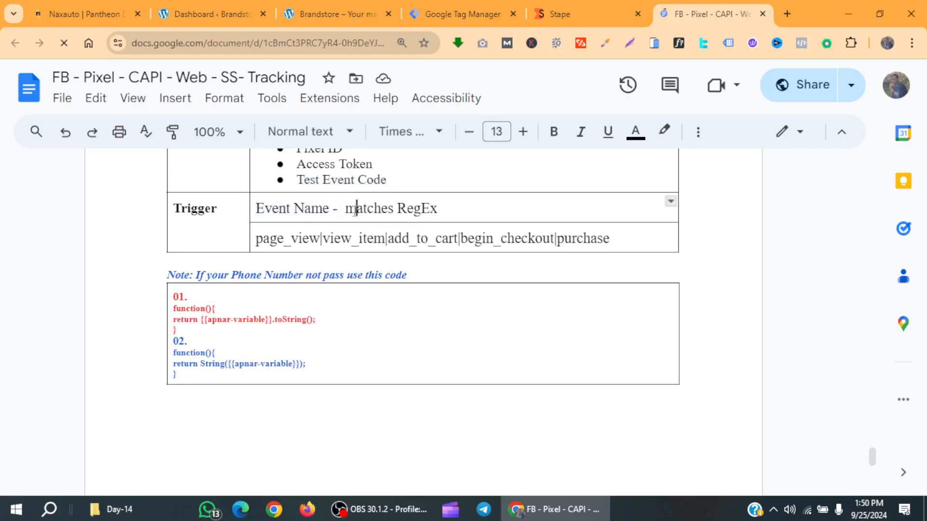
double_click(355, 210)
key(shift+End)
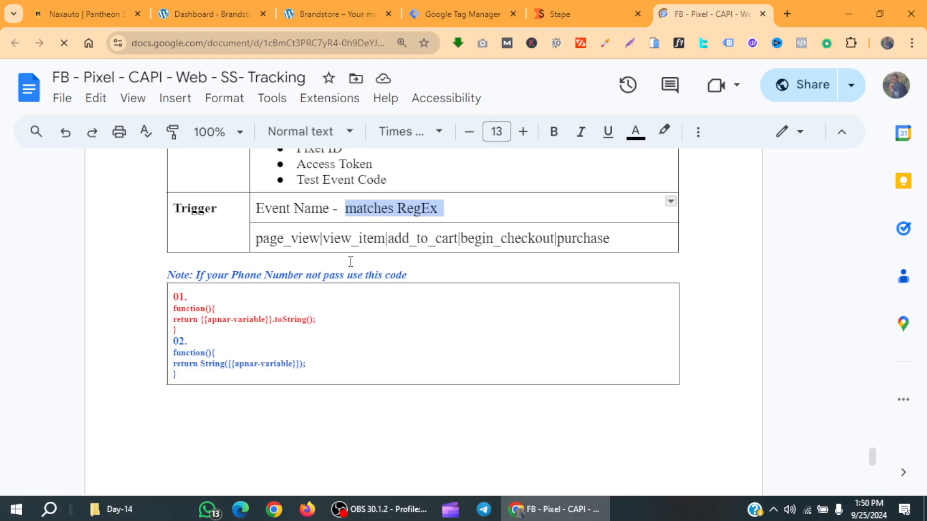
drag(262, 239, 299, 238)
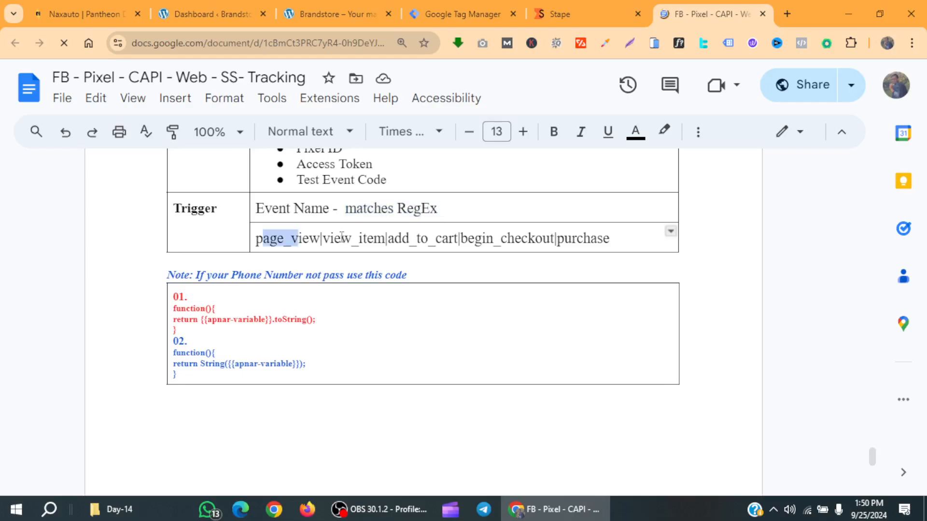
drag(416, 238, 423, 239)
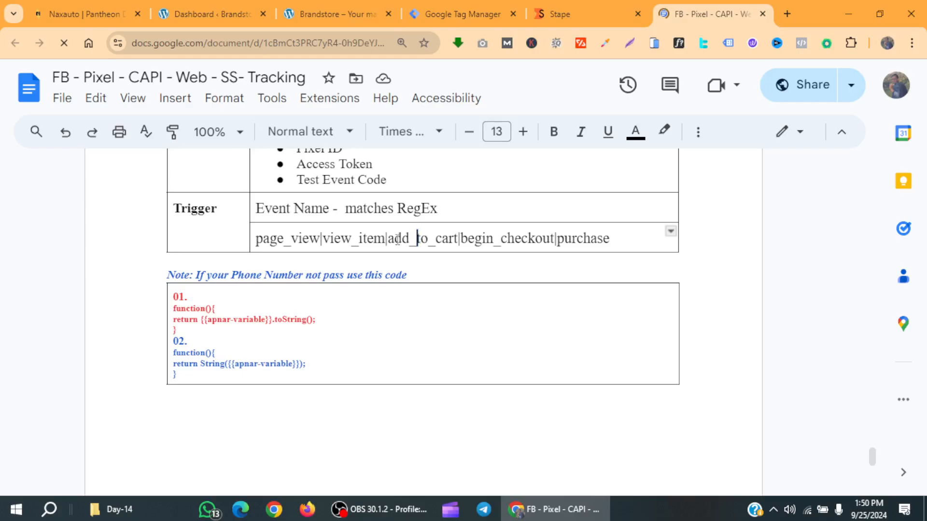
click(395, 236)
click(468, 238)
scroll(623, 246, down, 2)
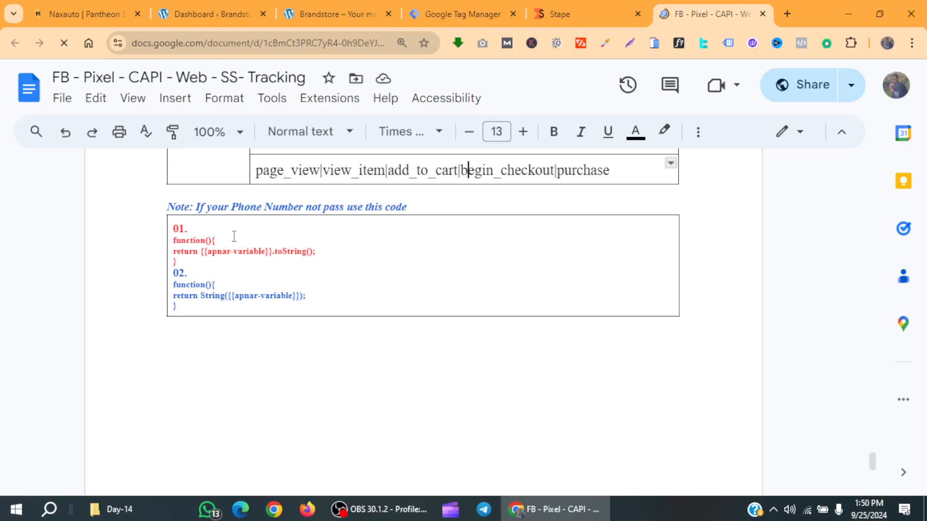
Examine the two code snippets in the note about phone numbers that do not pass
drag(319, 295, 163, 229)
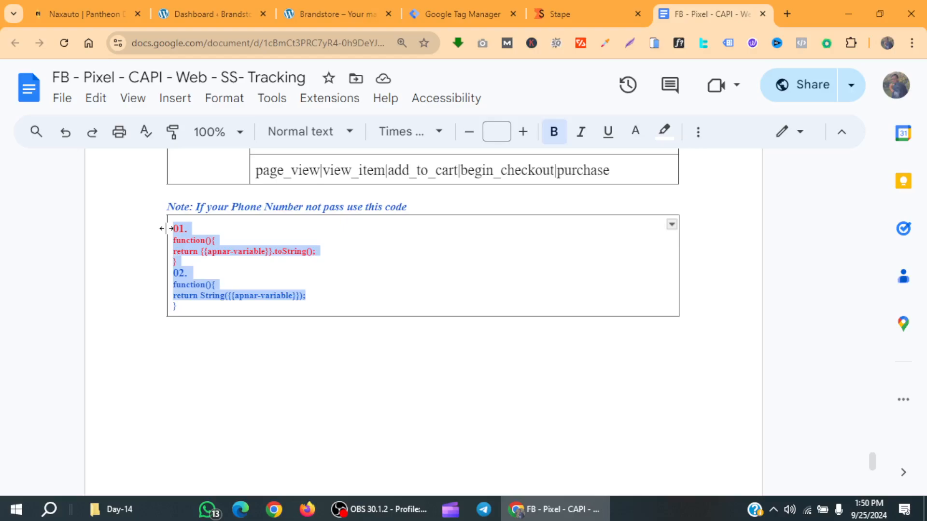
click(245, 225)
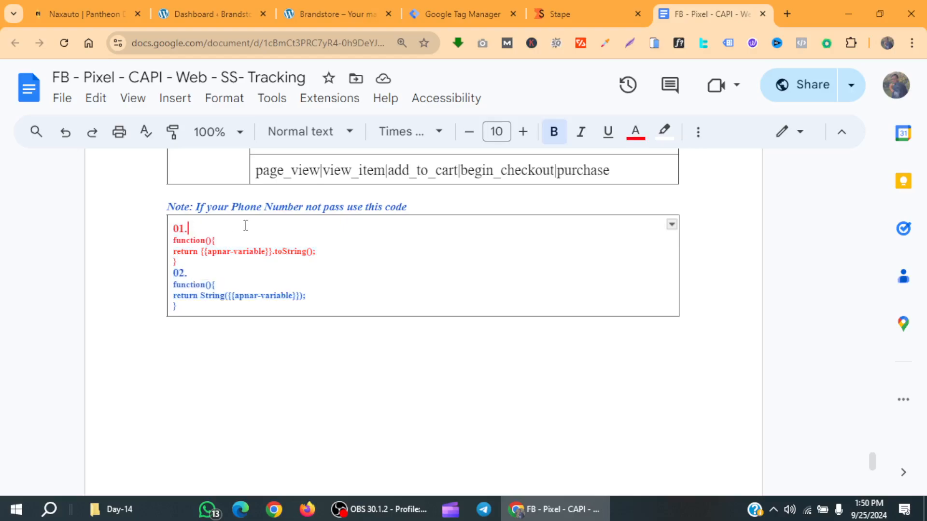
drag(184, 305, 173, 226)
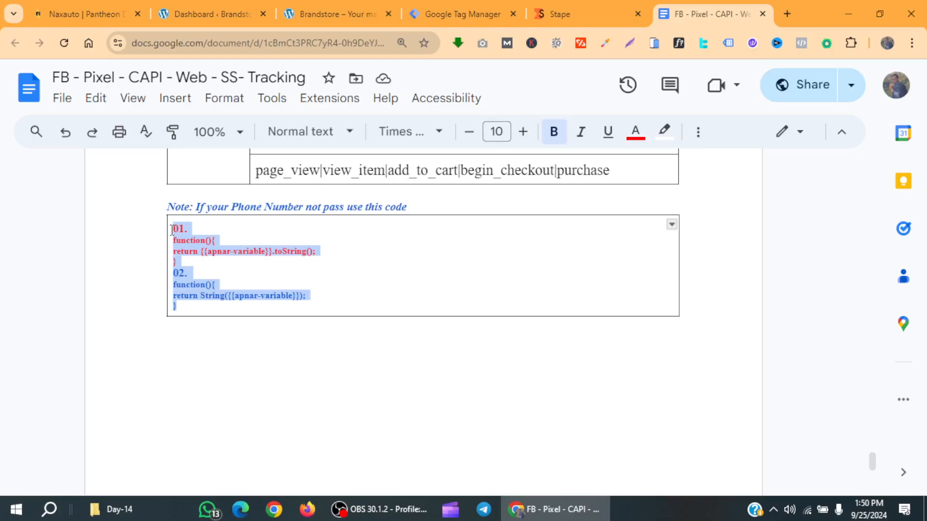
key(ctrl+x)
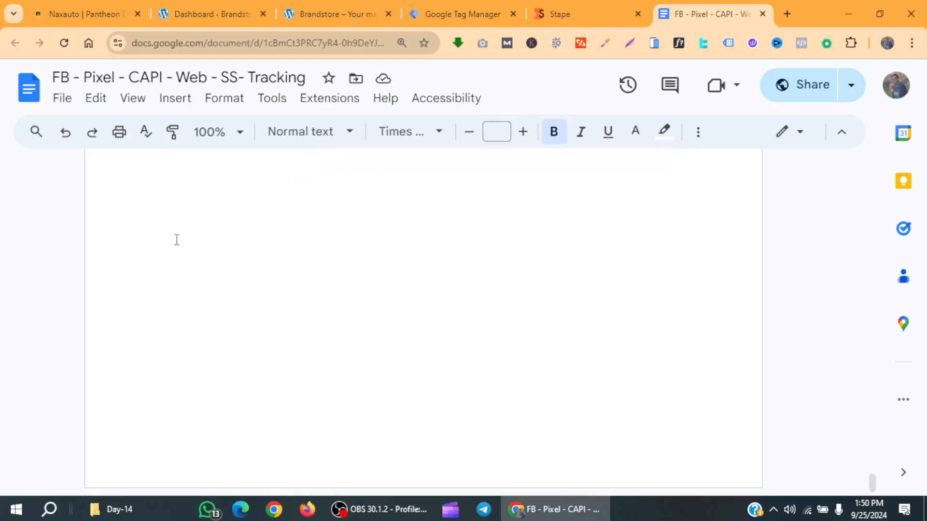
key(ctrl+z)
Find the Google Tag table under SS- Tag Configuration and highlight its GA4 template instruction for the page_view event
scroll(187, 305, up, 5)
scroll(187, 305, up, 15)
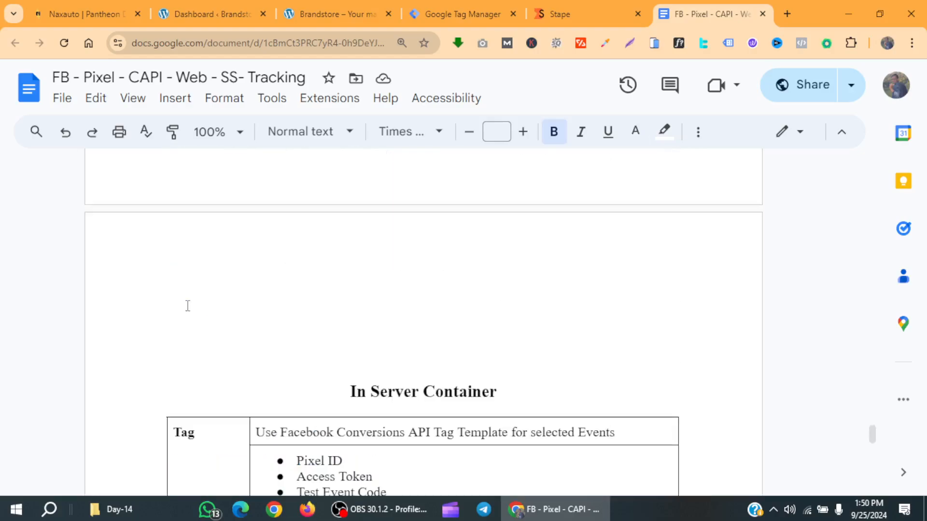
scroll(189, 305, up, 15)
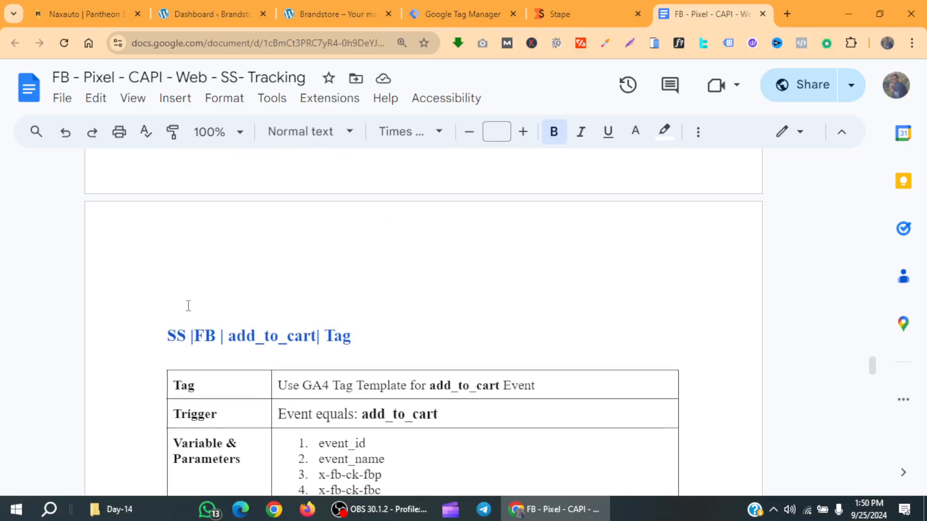
scroll(188, 305, up, 1)
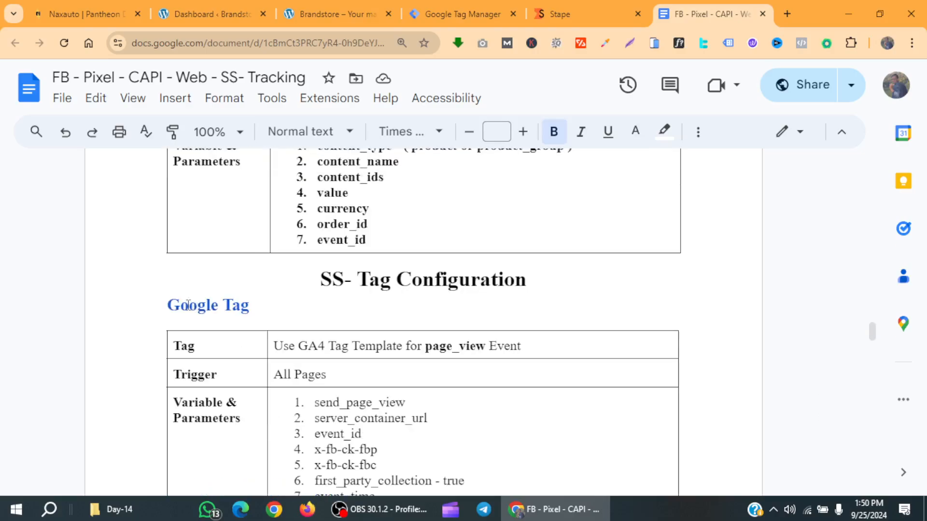
scroll(188, 305, down, 1)
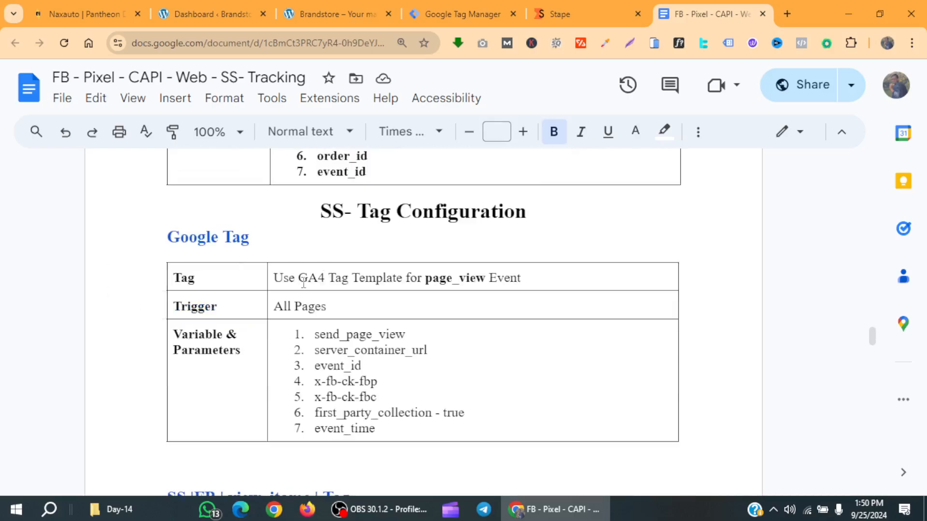
click(275, 279)
drag(276, 279, 533, 277)
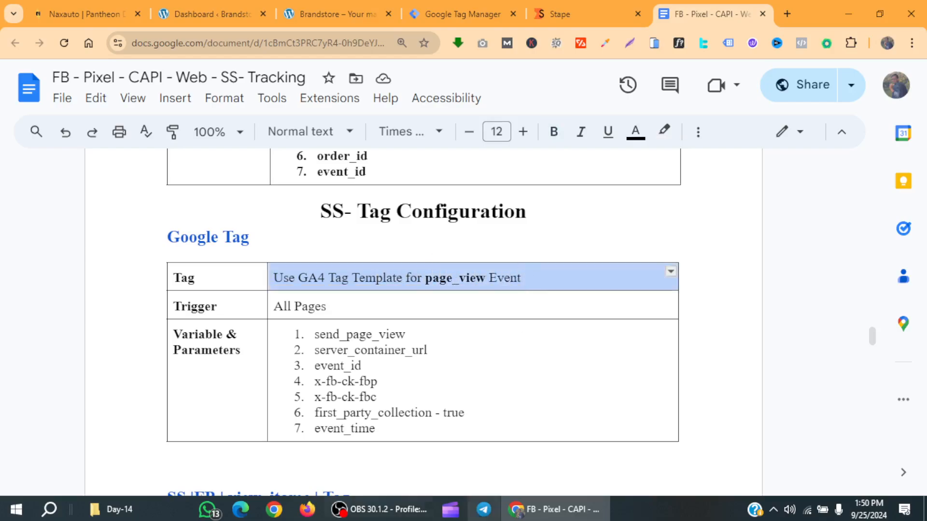
Check the Naxauto CAPI-1 container in Stape and return to the tracking document's Google Tag table
click(564, 14)
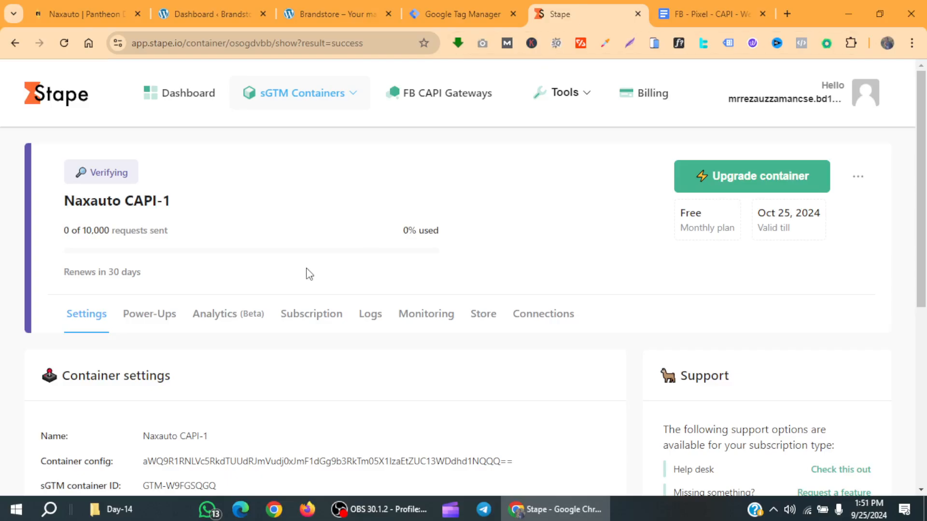
click(355, 507)
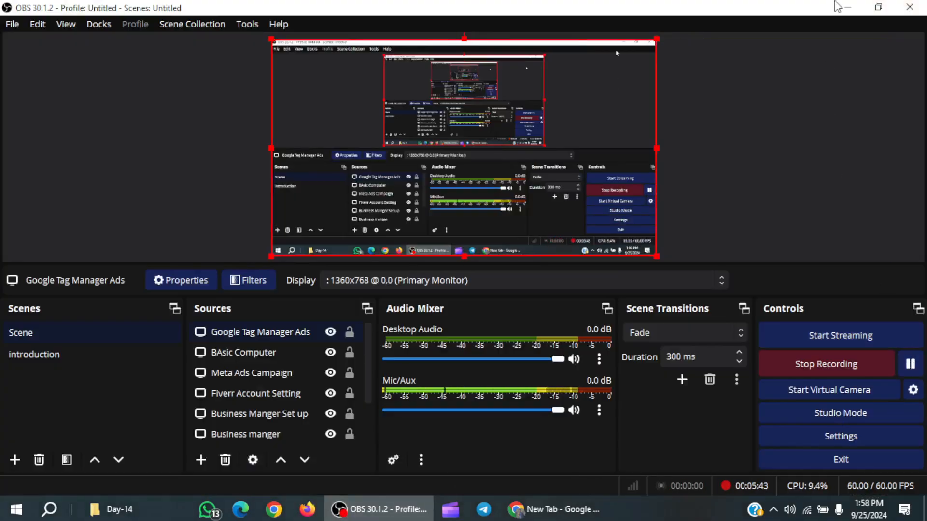
click(843, 7)
click(615, 14)
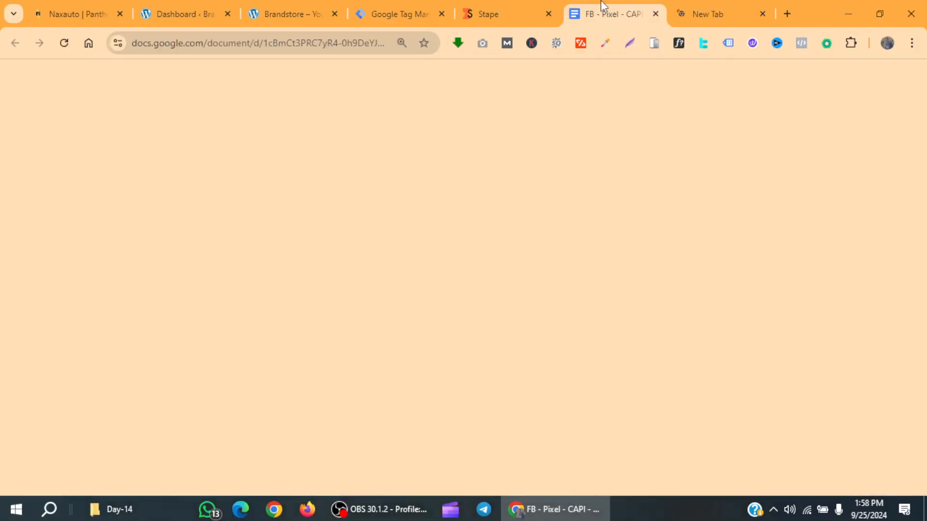
click(485, 4)
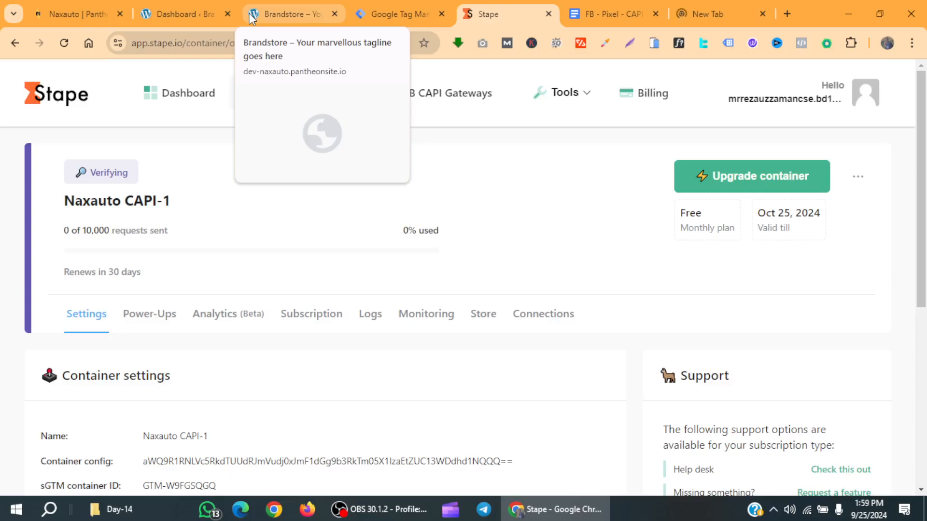
click(609, 14)
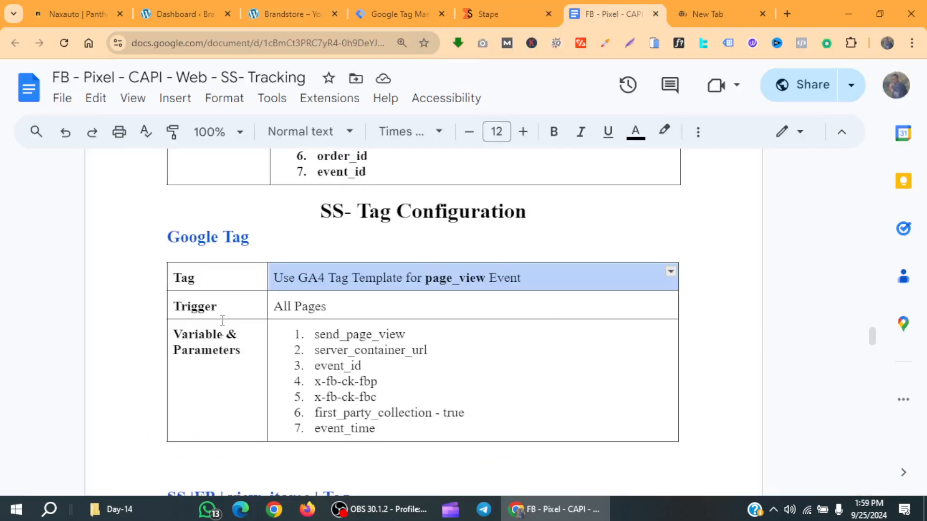
Find the FB | purchase | Tag table and highlight its instruction to use the Facebook tag template for the Purchase event
scroll(261, 328, up, 10)
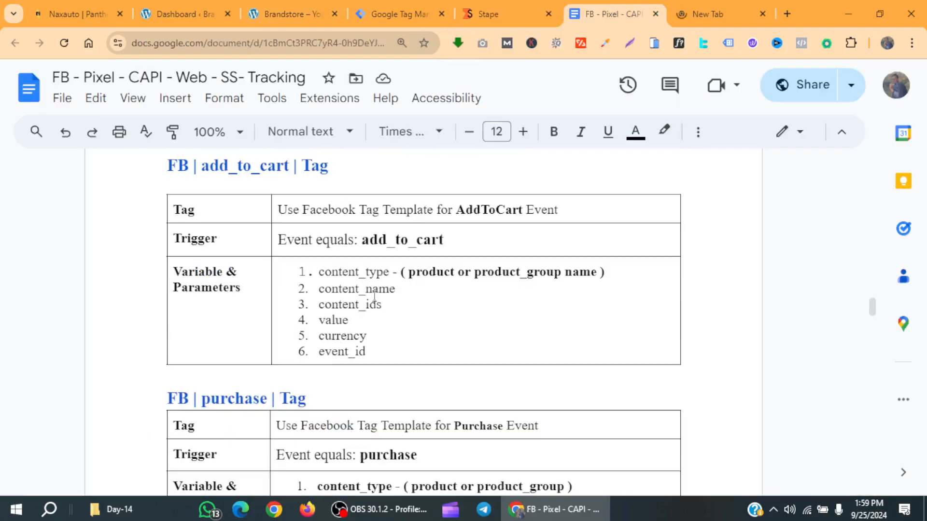
scroll(358, 261, down, 8)
scroll(287, 265, up, 4)
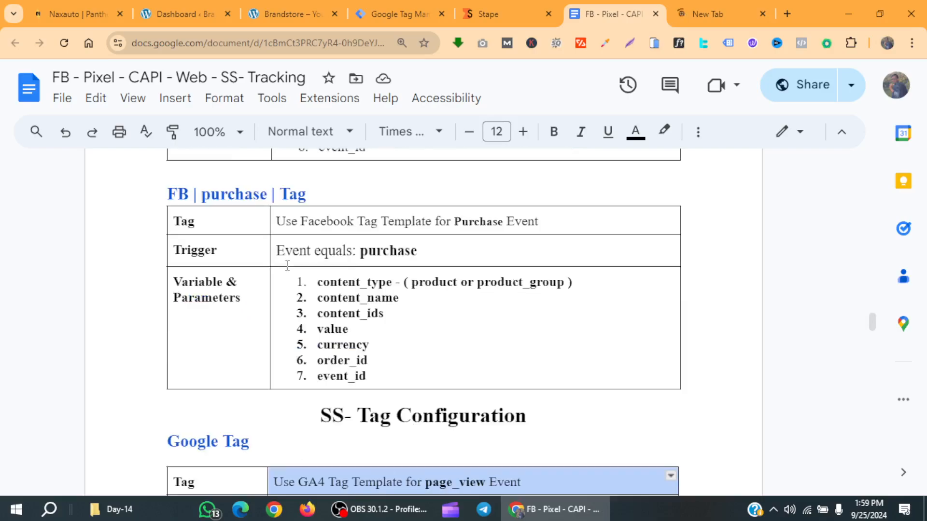
double_click(175, 220)
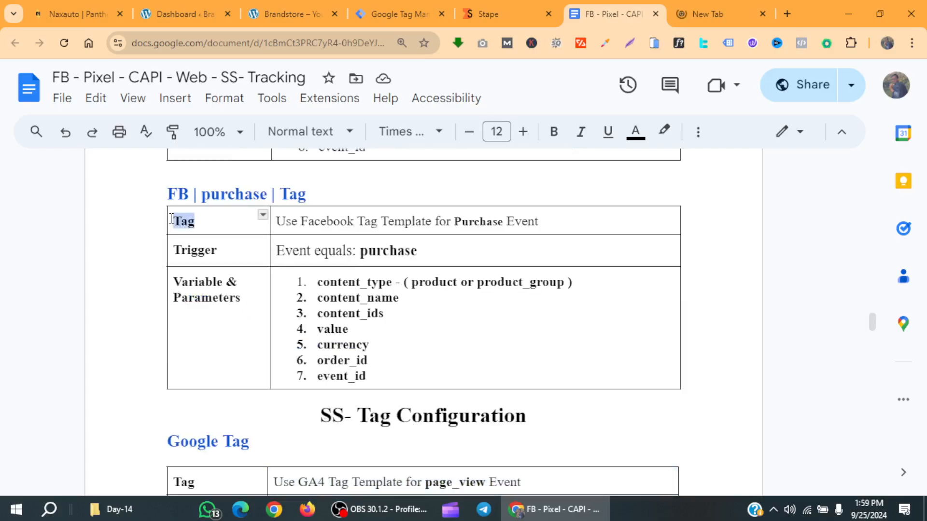
drag(287, 223, 548, 226)
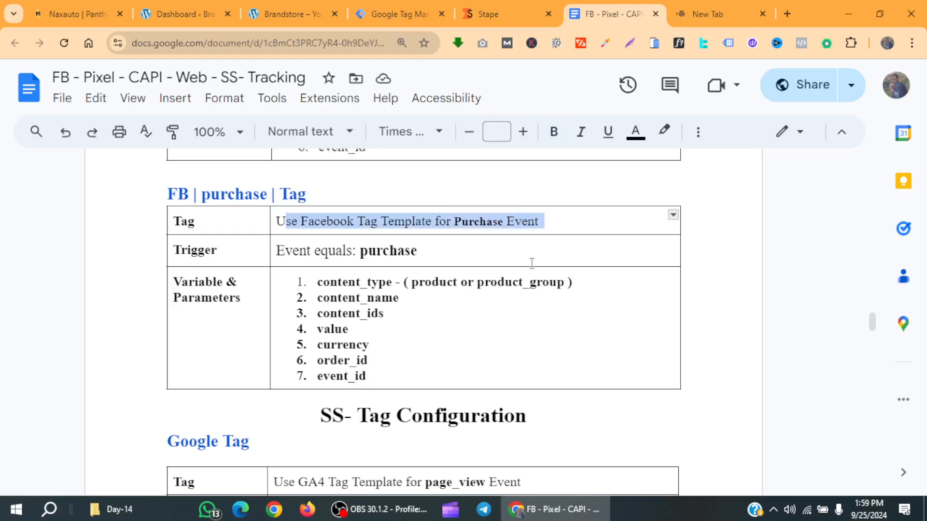
scroll(532, 263, up, 2)
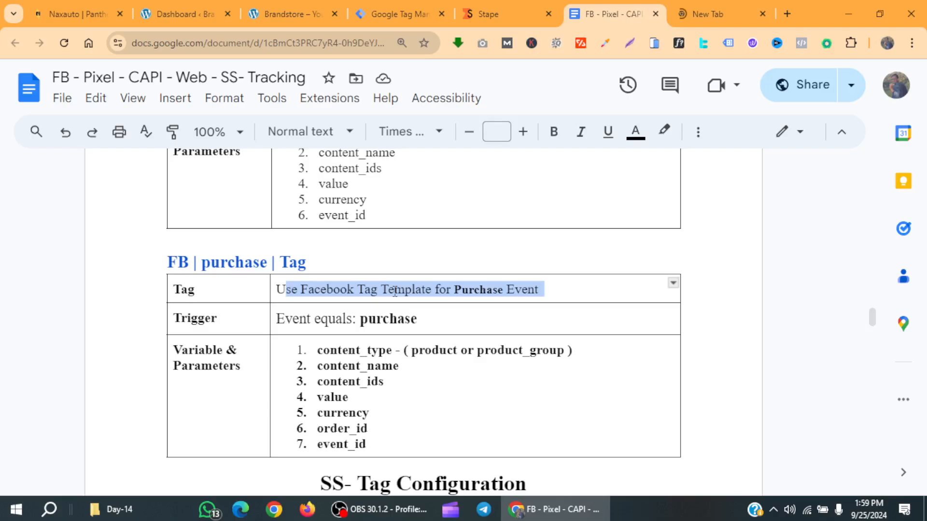
Highlight the AddToCart event name in the FB | add_to_cart | Tag table's template instruction
scroll(441, 309, up, 4)
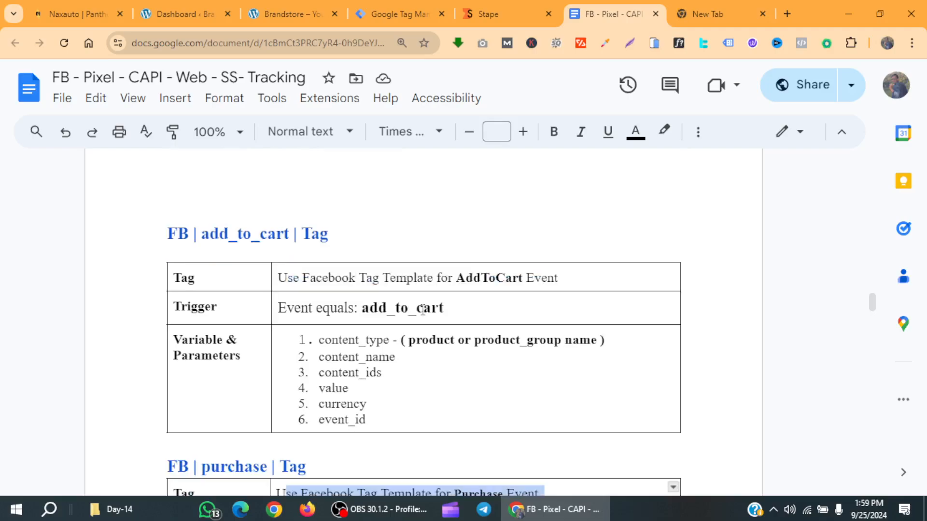
drag(457, 279, 511, 279)
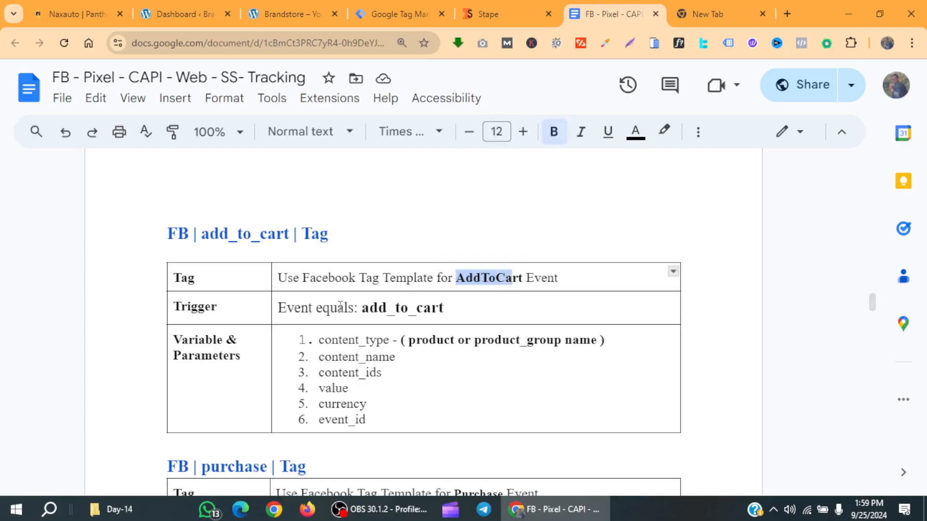
click(300, 339)
Look through the document's server-side tag tables, the In Server Container table and the earlier web tag sections
scroll(311, 351, down, 1)
scroll(311, 351, down, 15)
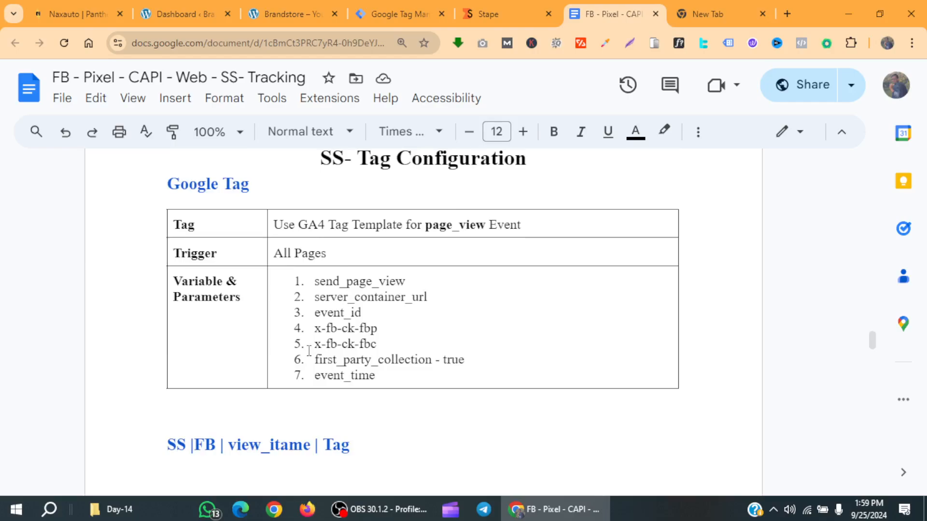
scroll(308, 343, down, 10)
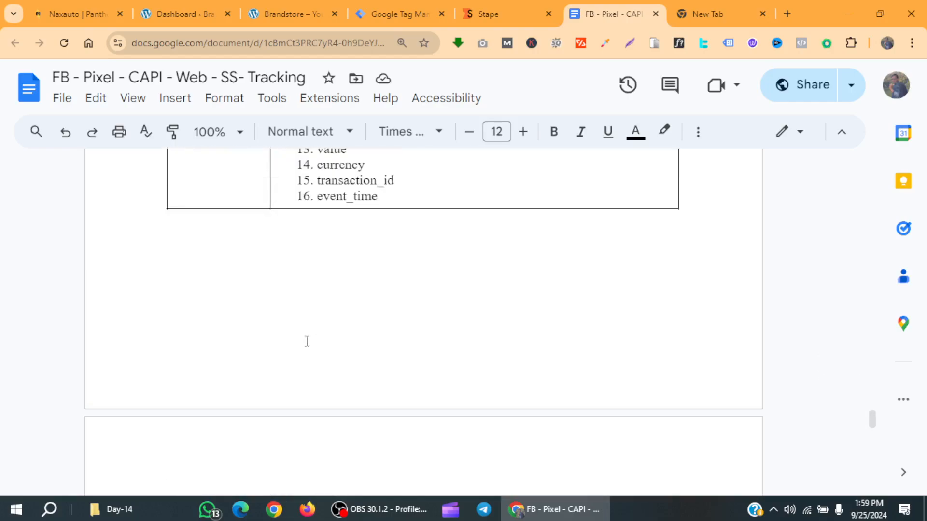
scroll(307, 341, down, 2)
scroll(306, 341, up, 20)
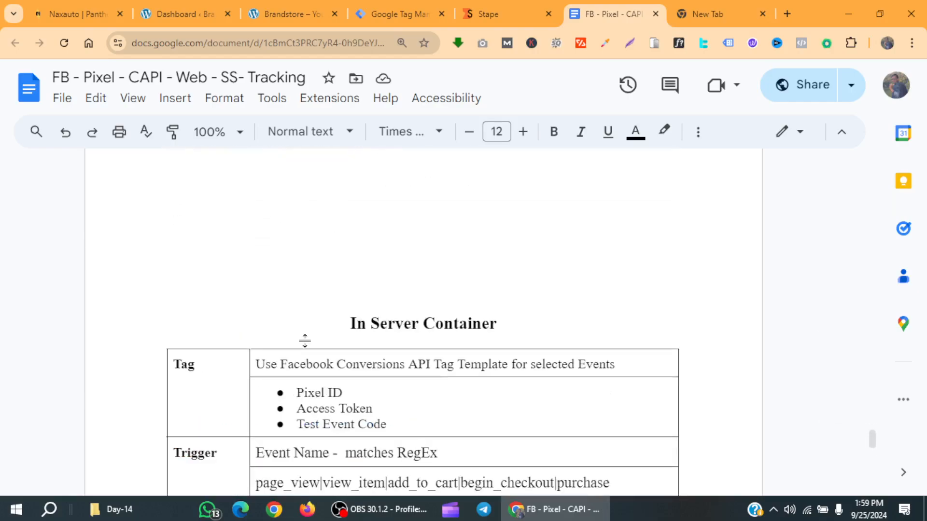
scroll(306, 341, up, 15)
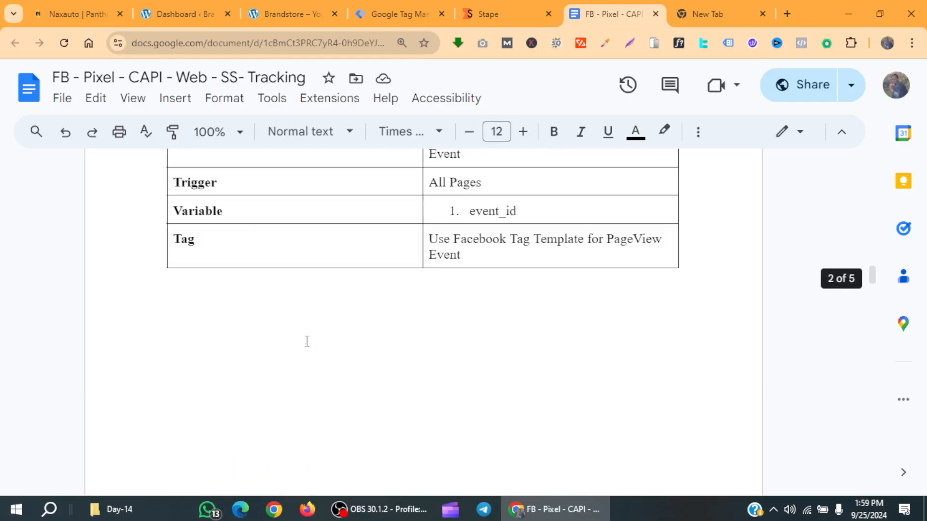
scroll(306, 340, down, 12)
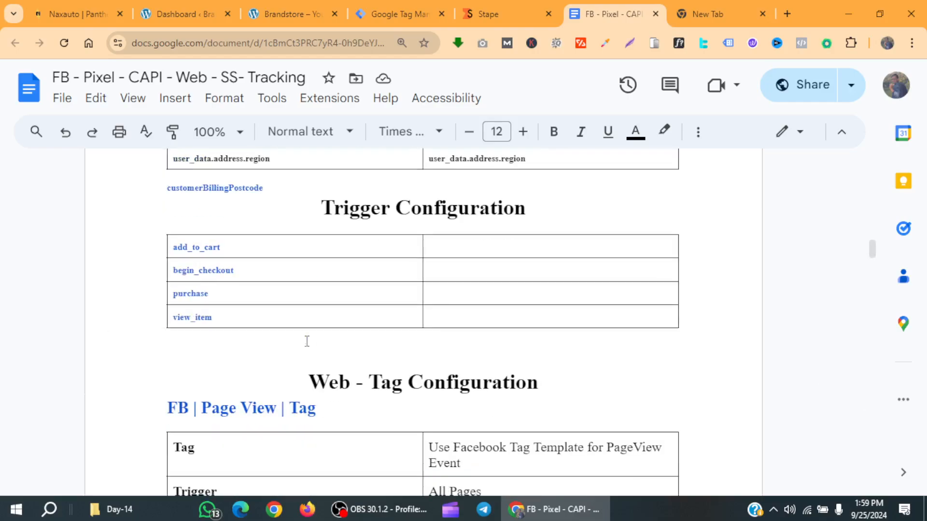
Highlight the Google Tag table's GA4 template instruction for page_view and check the server-side add_to_cart tag's template instruction
scroll(370, 321, down, 10)
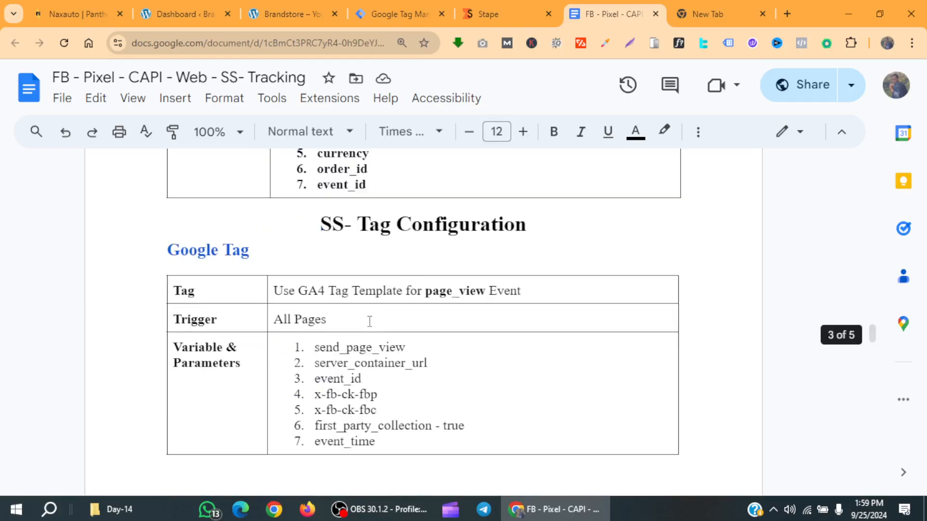
click(274, 278)
drag(274, 278, 529, 285)
scroll(457, 310, down, 7)
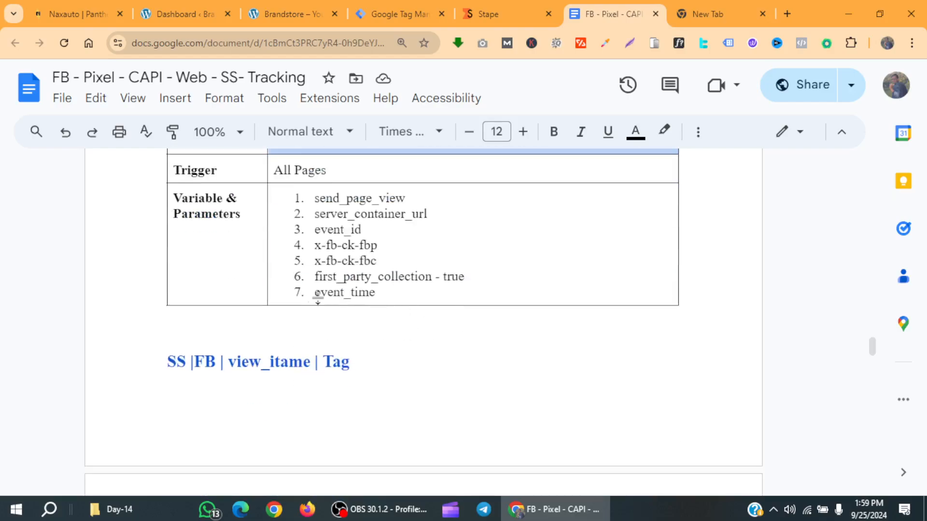
scroll(297, 306, down, 3)
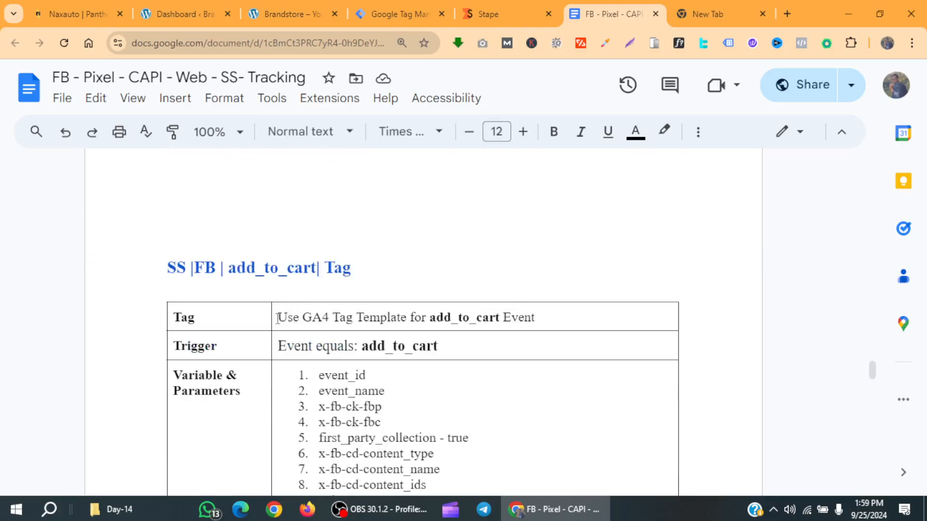
scroll(278, 338, up, 7)
scroll(278, 370, up, 4)
Switch to Google Tag Manager and open the templates of the Naxauto CAPI-1 container's workspace
click(421, 11)
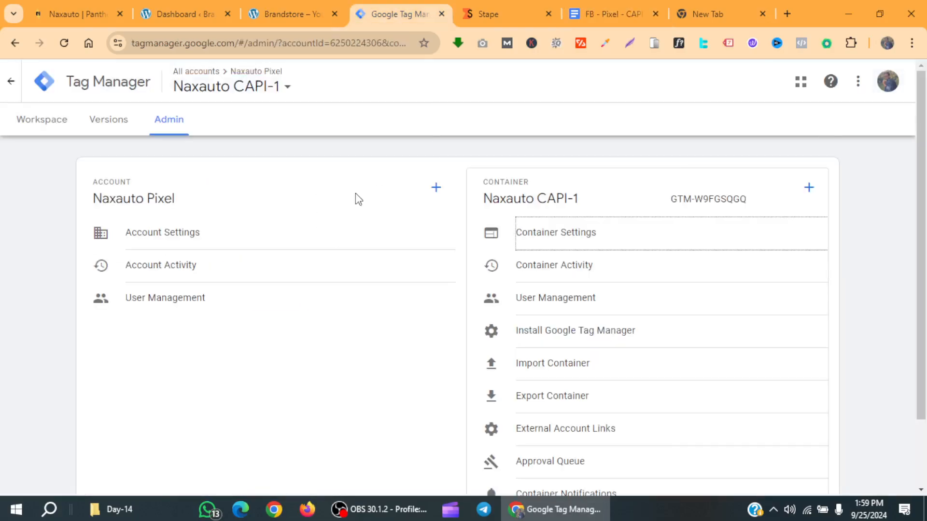
click(31, 119)
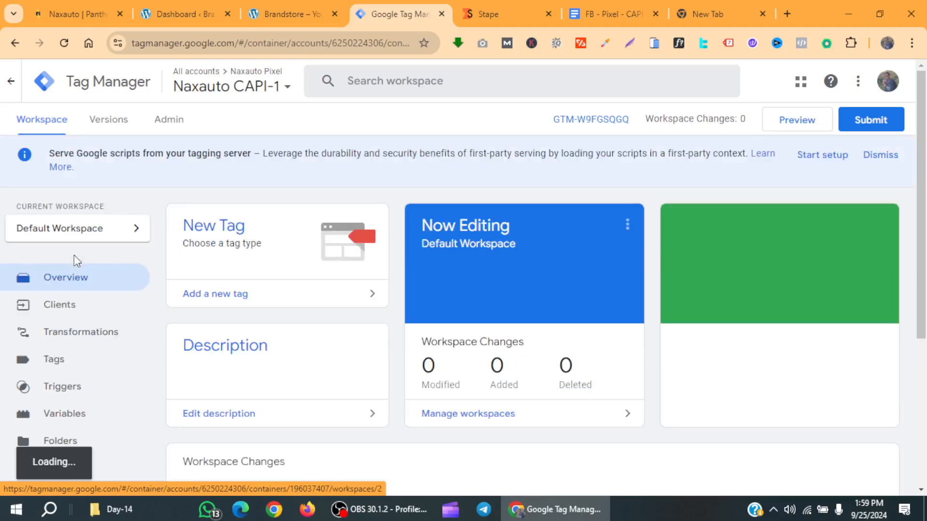
scroll(75, 263, down, 3)
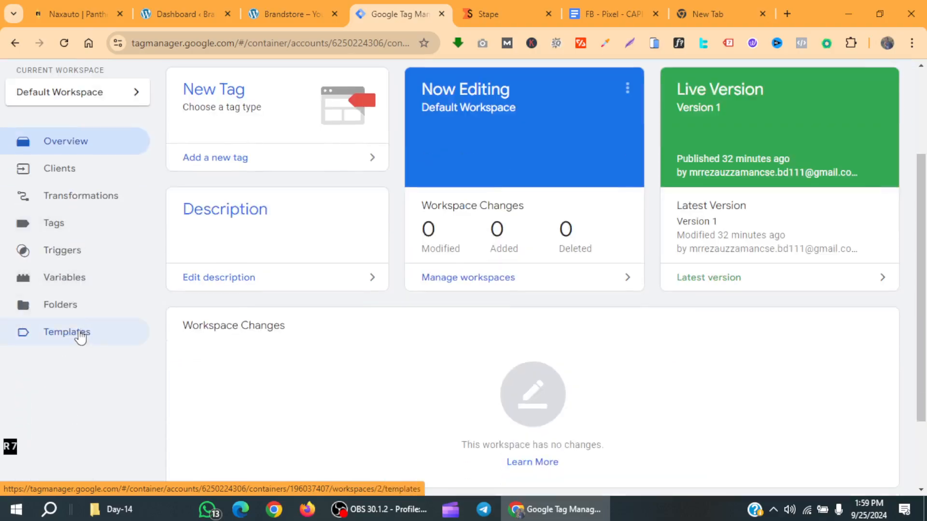
click(54, 333)
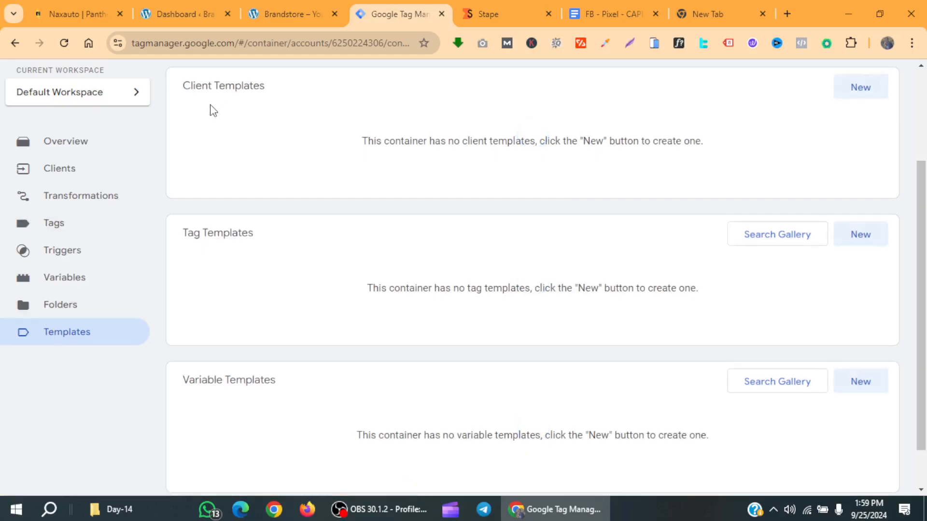
Search the tag template gallery for GA4 and add the GA4 Advanced template by stape-io to the workspace, accepting its permissions
click(774, 245)
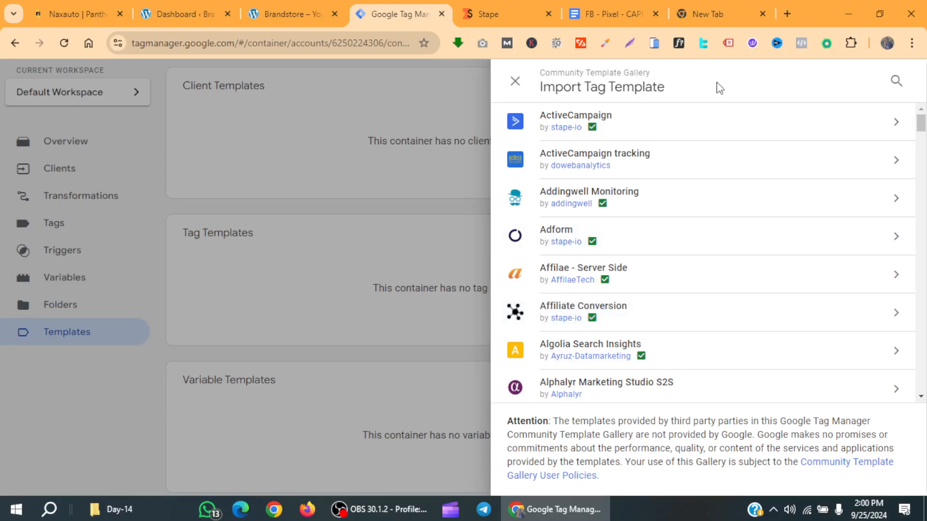
click(896, 81)
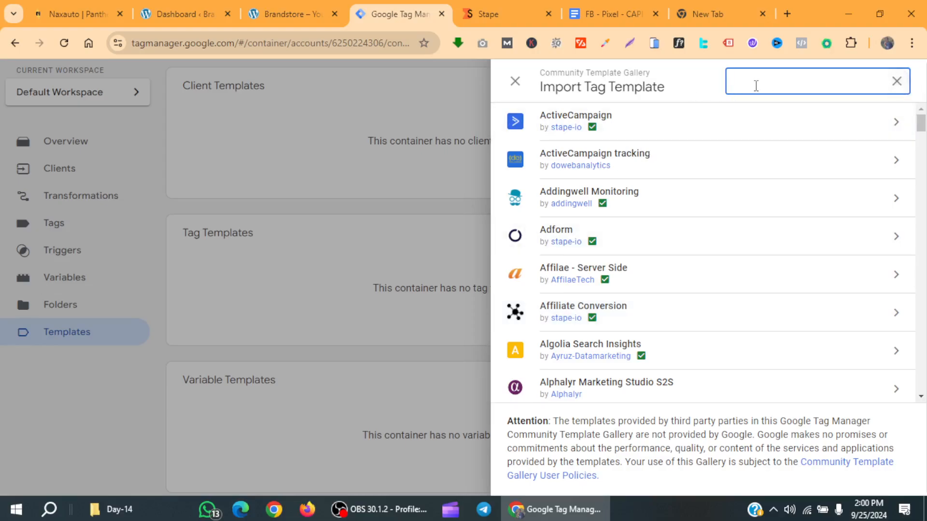
text(GA4)
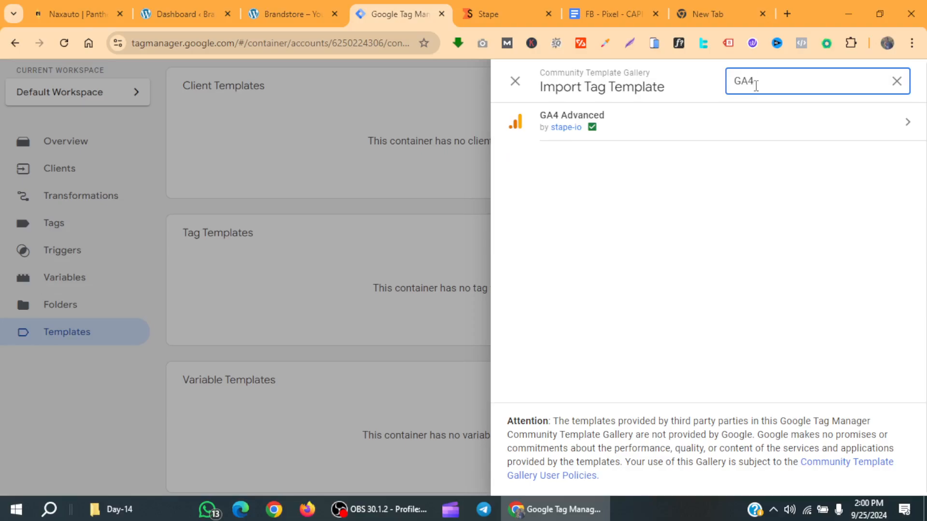
click(653, 126)
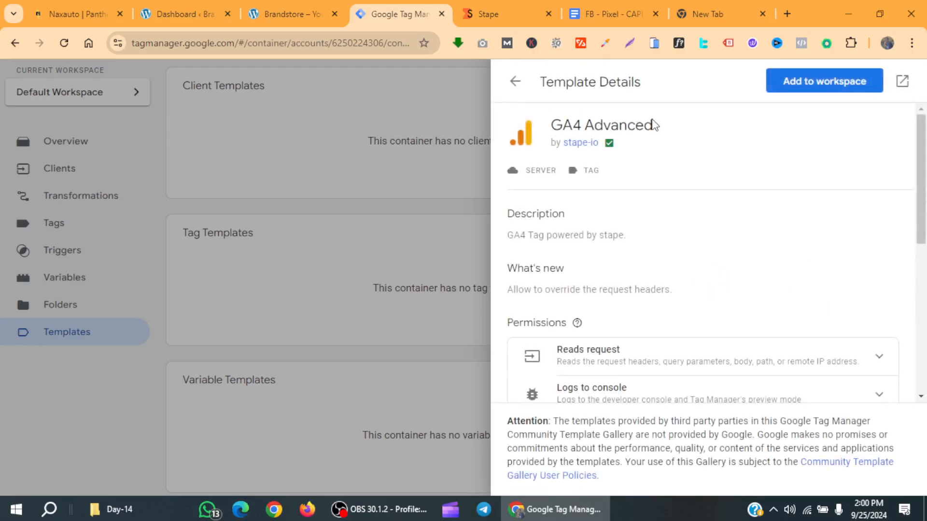
click(801, 85)
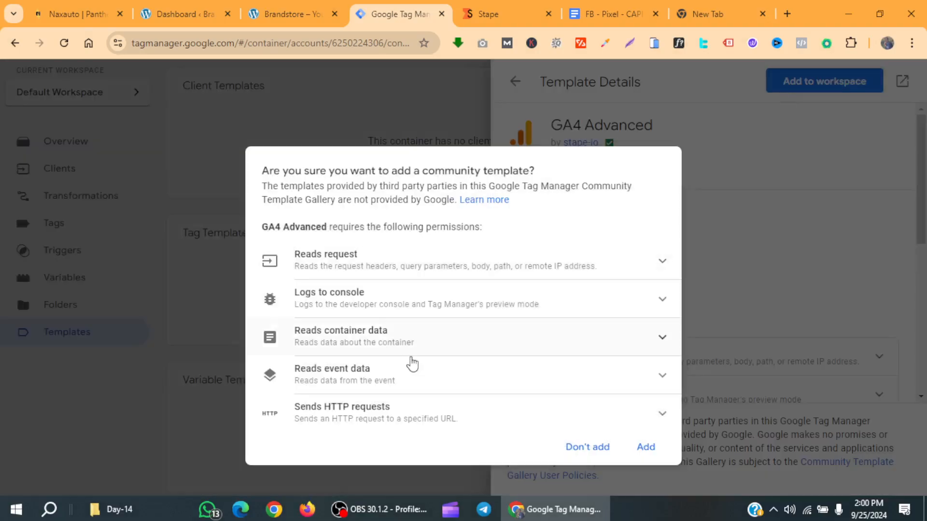
click(647, 447)
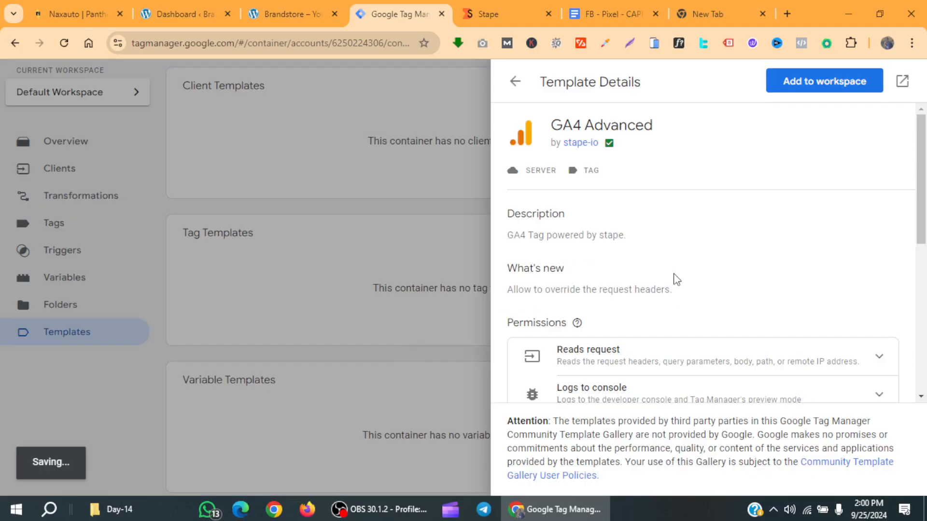
scroll(674, 285, down, 4)
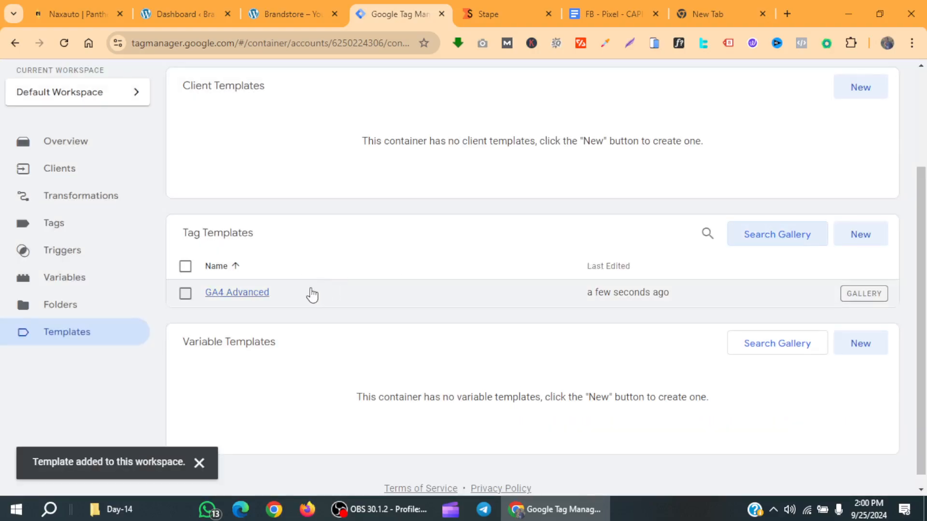
Create a new tag in the server container with GA4 Advanced by stape-io as its tag type
click(66, 230)
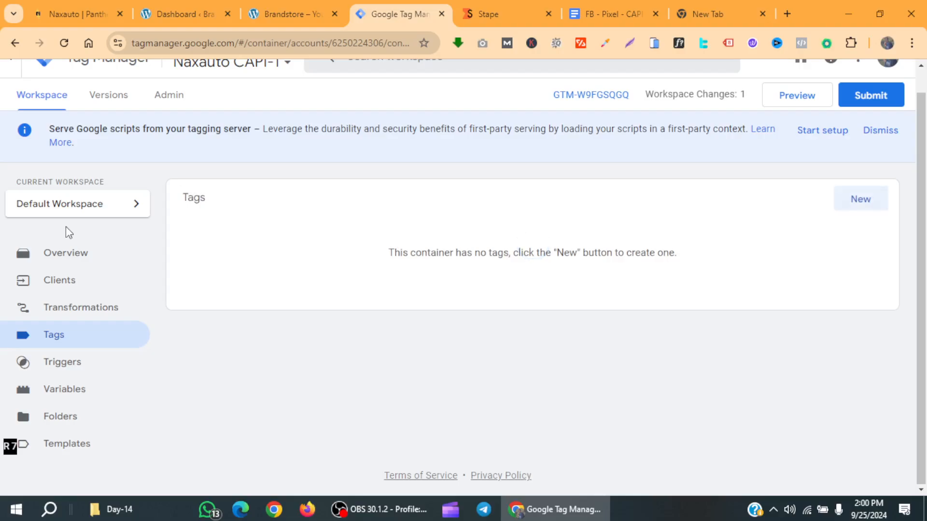
click(872, 205)
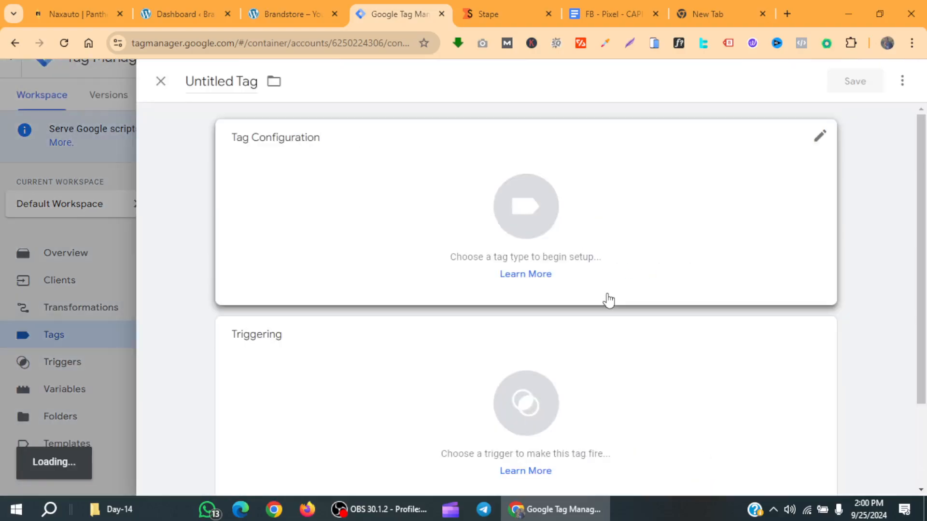
click(560, 215)
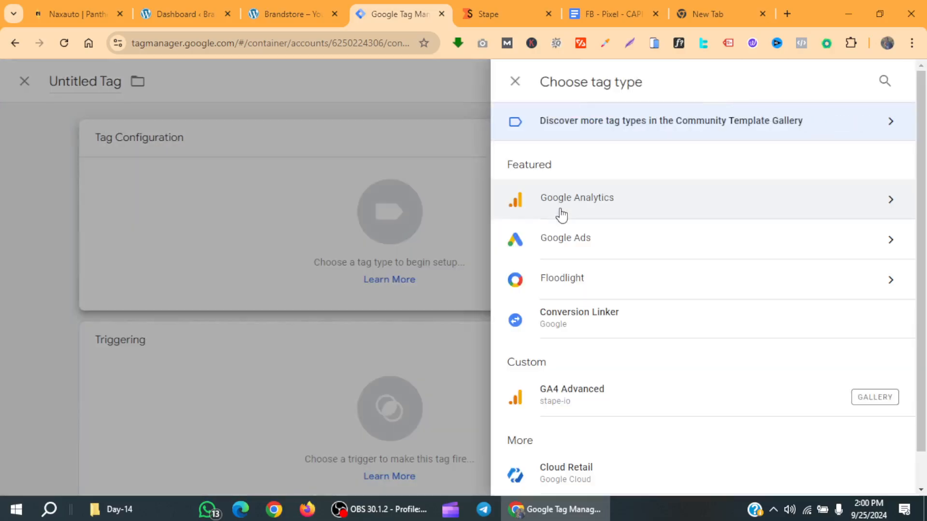
scroll(563, 219, down, 1)
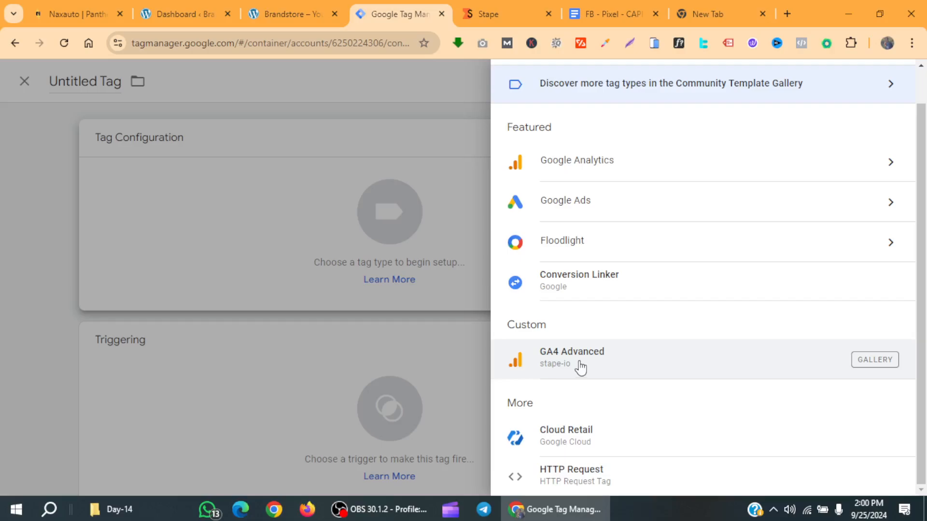
click(560, 359)
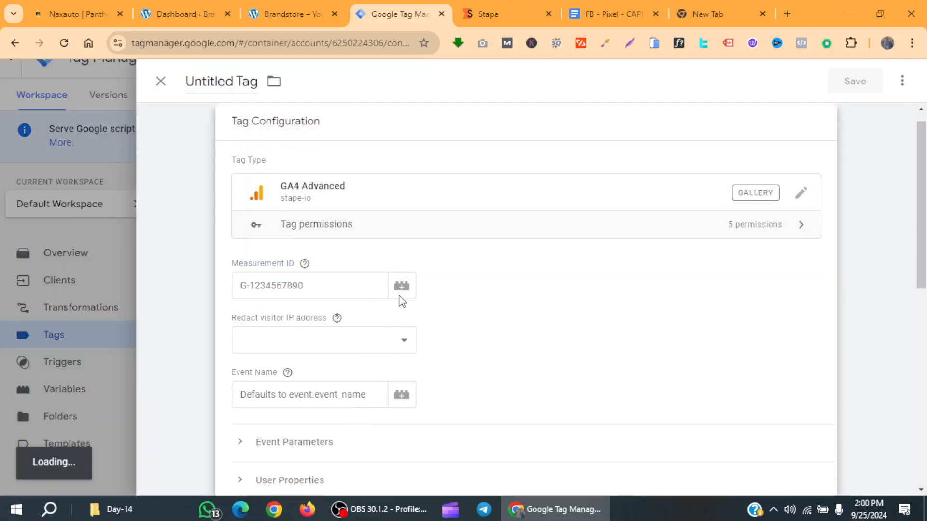
Enter G33214543 as the Measurement ID of the new GA4 Advanced tag
click(370, 283)
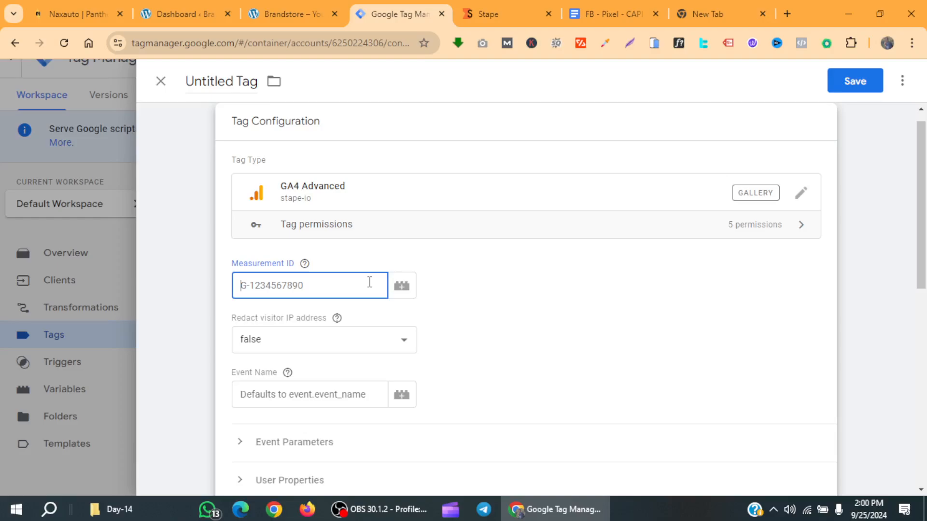
text(G)
text(33214543)
Expand the tag's event parameters and check the options for the default parameters to include
scroll(325, 282, down, 4)
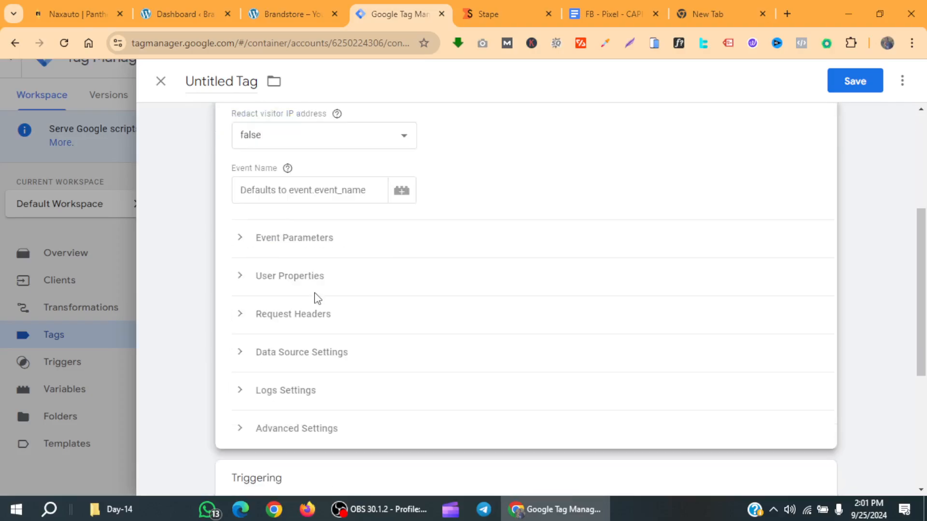
click(238, 243)
scroll(314, 214, down, 3)
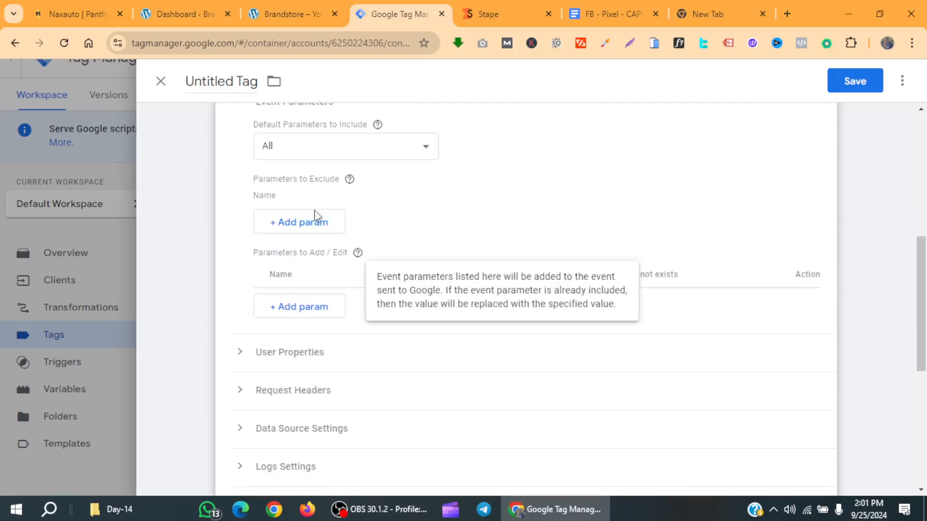
click(415, 148)
click(416, 148)
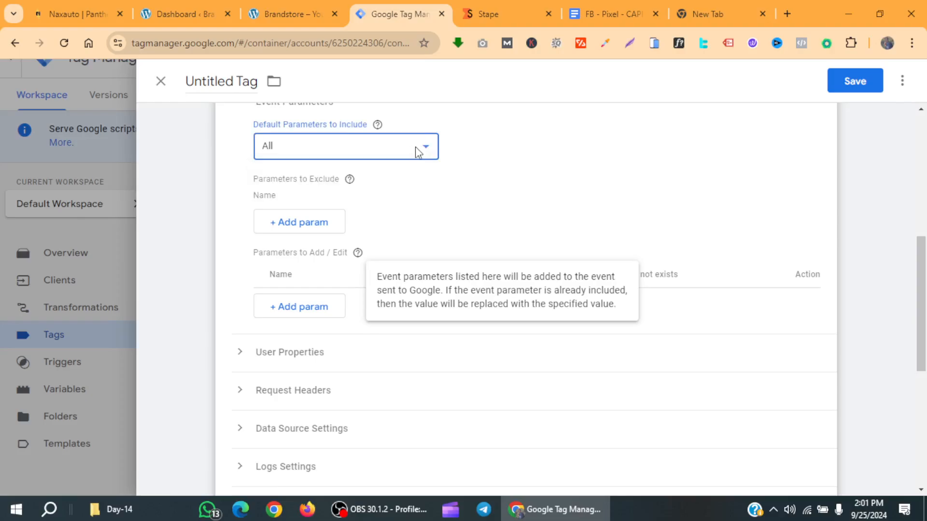
Add the Event Name variable to the tag's parameters to exclude
click(315, 230)
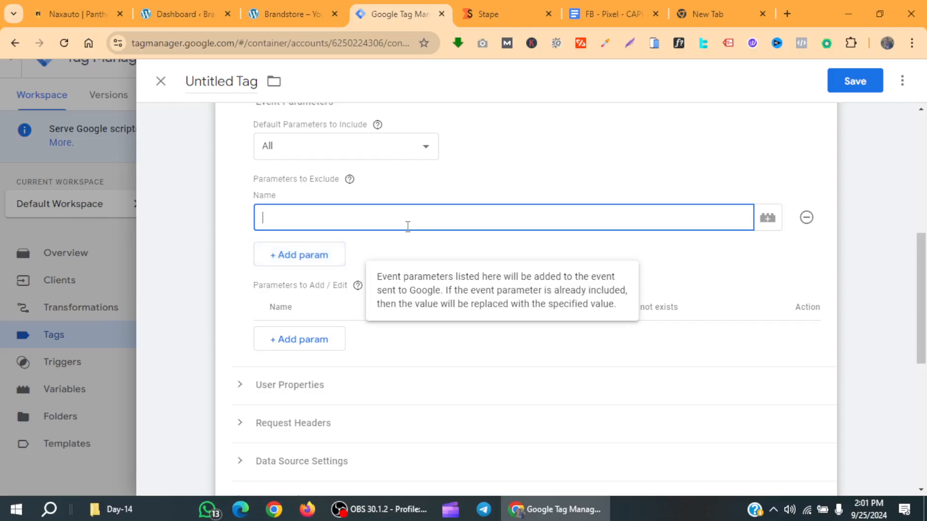
click(769, 221)
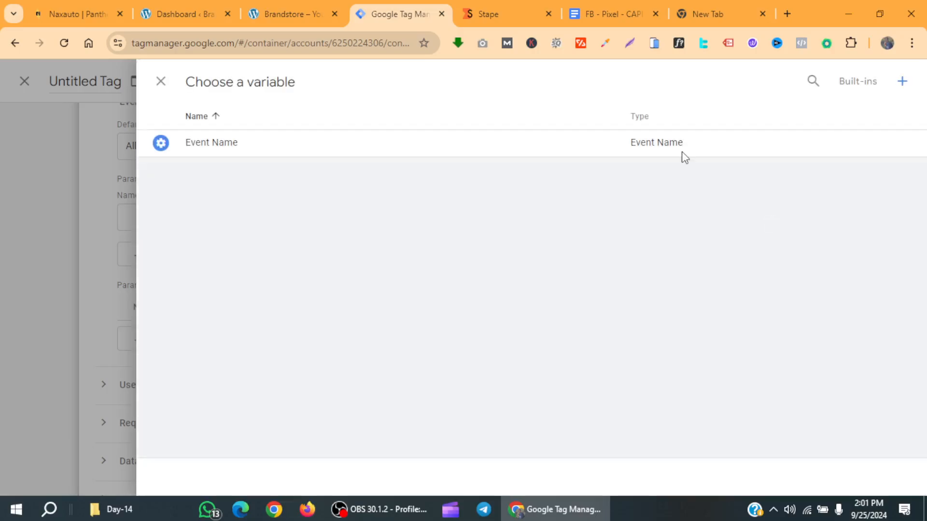
click(280, 144)
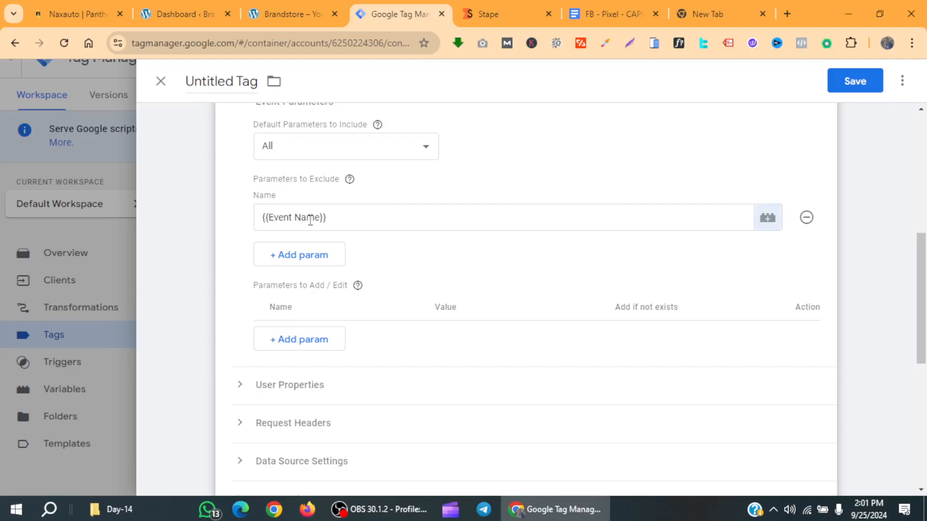
scroll(311, 261, down, 1)
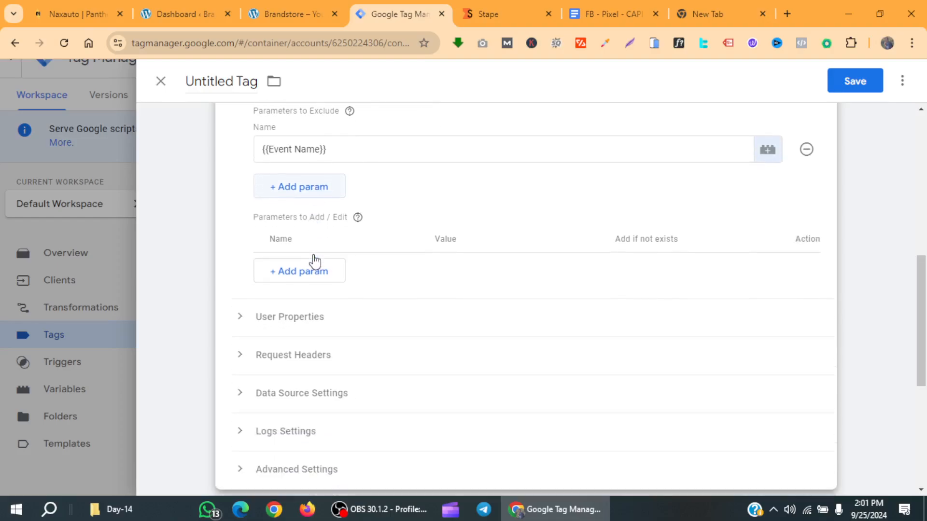
scroll(311, 258, up, 1)
click(311, 255)
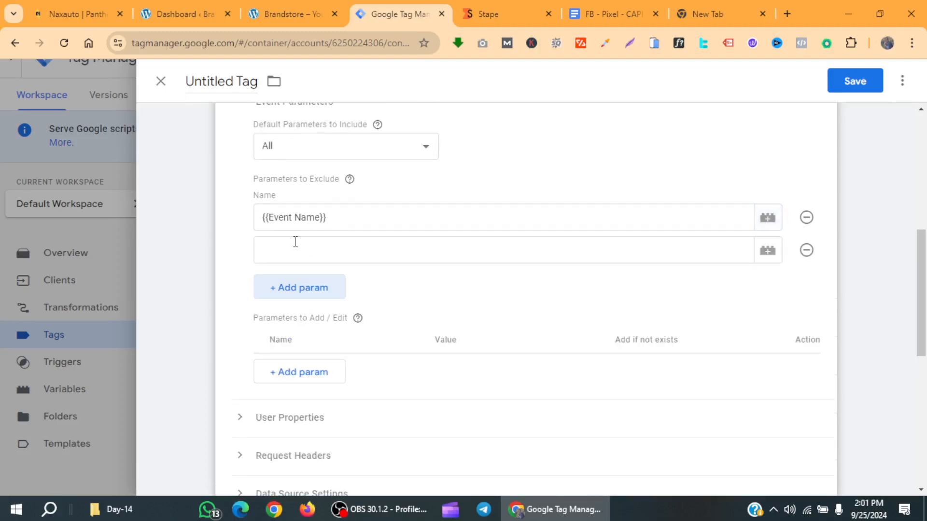
click(295, 242)
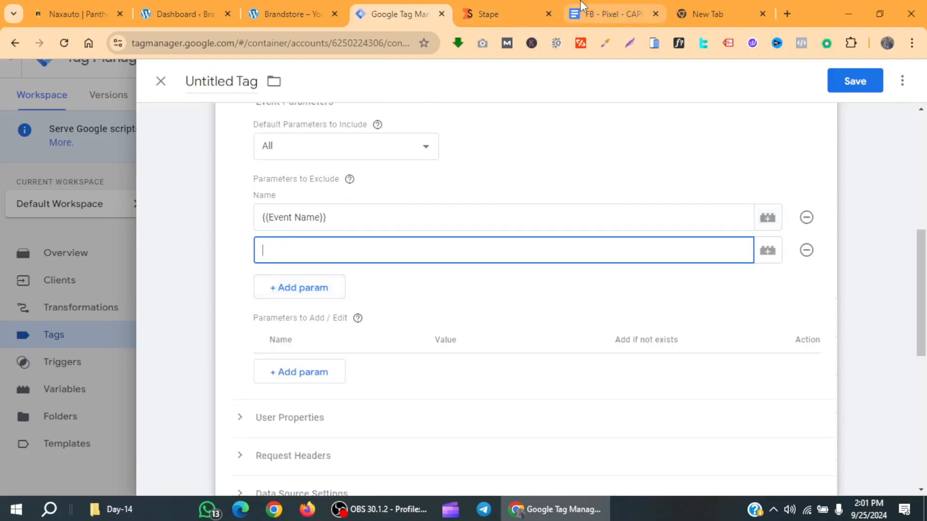
click(606, 14)
scroll(258, 329, down, 3)
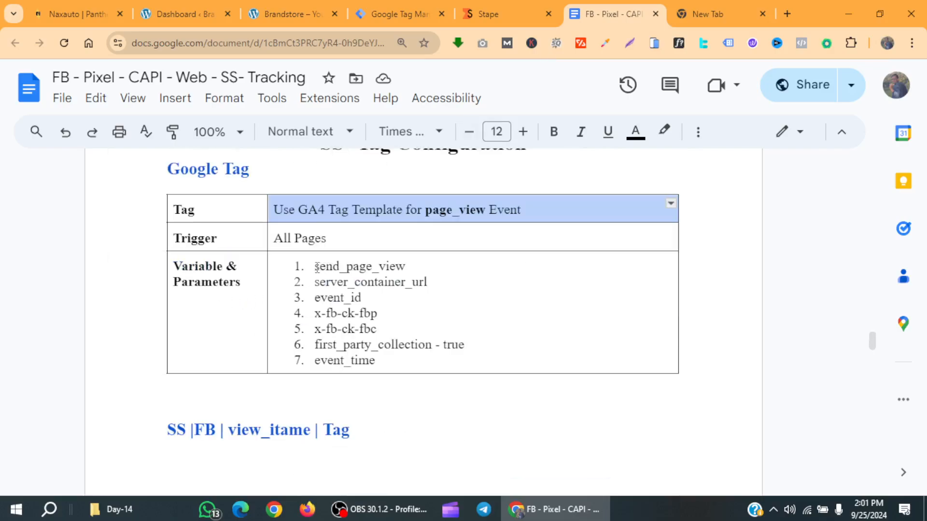
drag(317, 267, 407, 266)
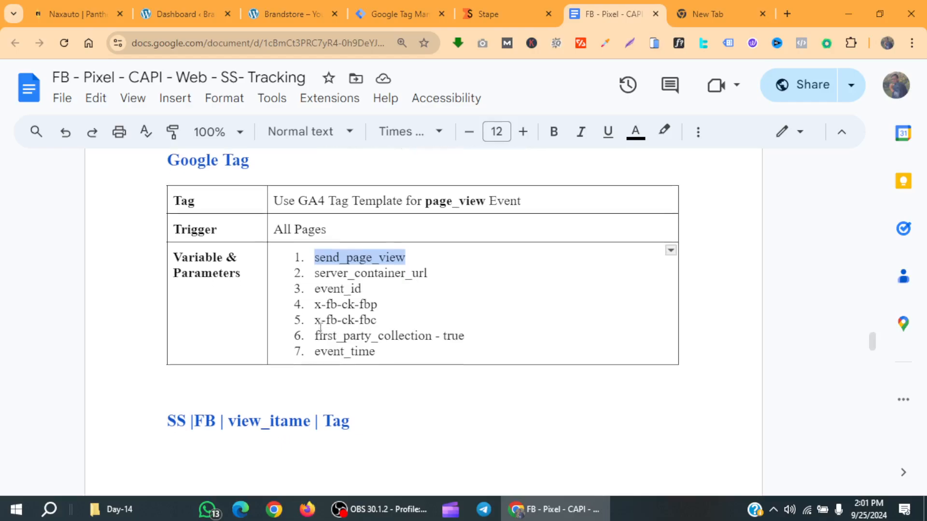
scroll(320, 328, down, 10)
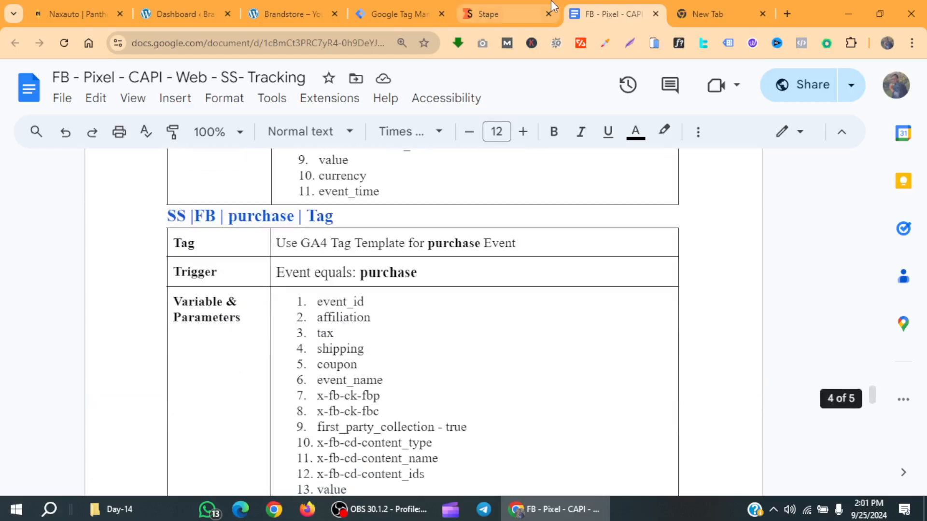
click(385, 12)
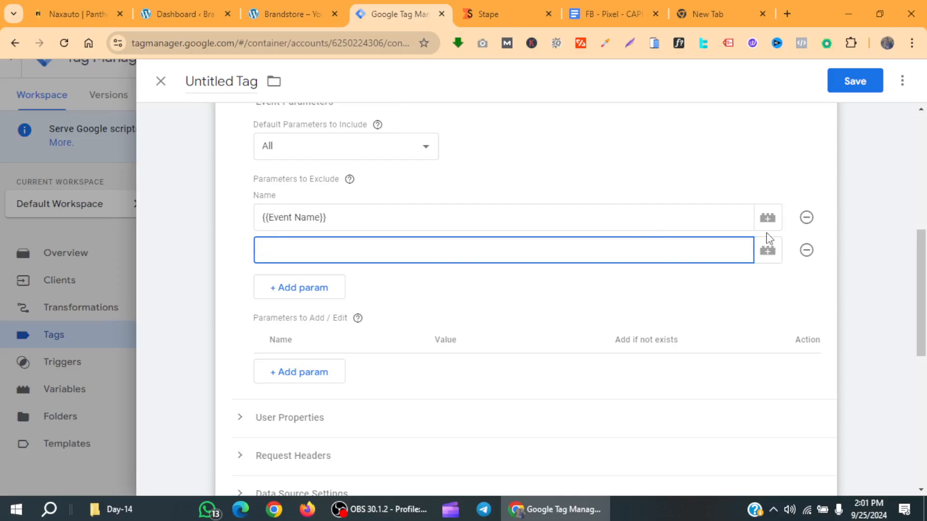
click(806, 250)
Check the Google Tag trigger in the FB - Pixel - CAPI tracking document and set All Pages as the GA4 Advanced tag's firing trigger
scroll(465, 290, down, 2)
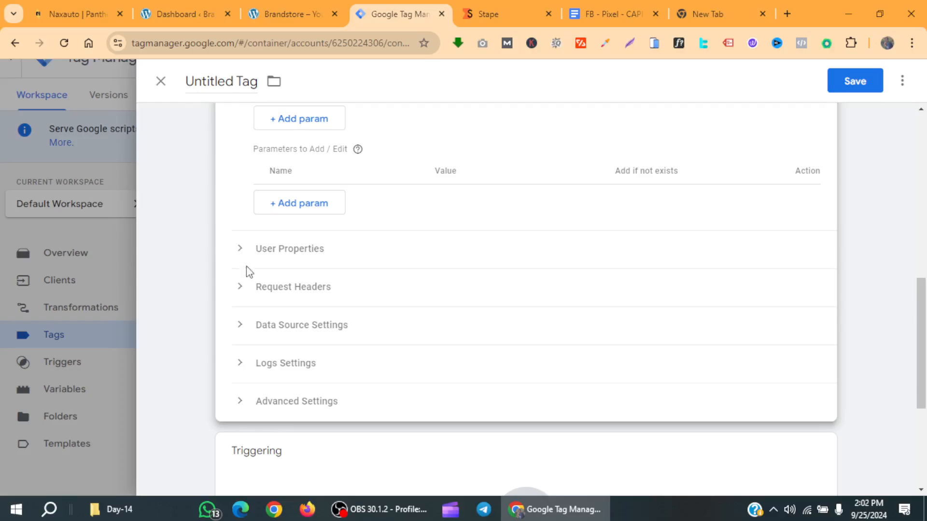
scroll(245, 275, down, 5)
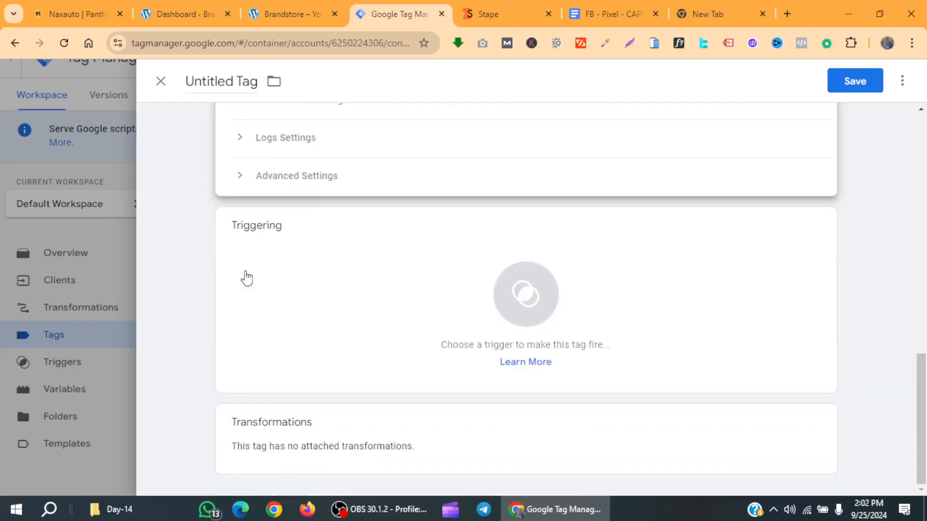
click(618, 286)
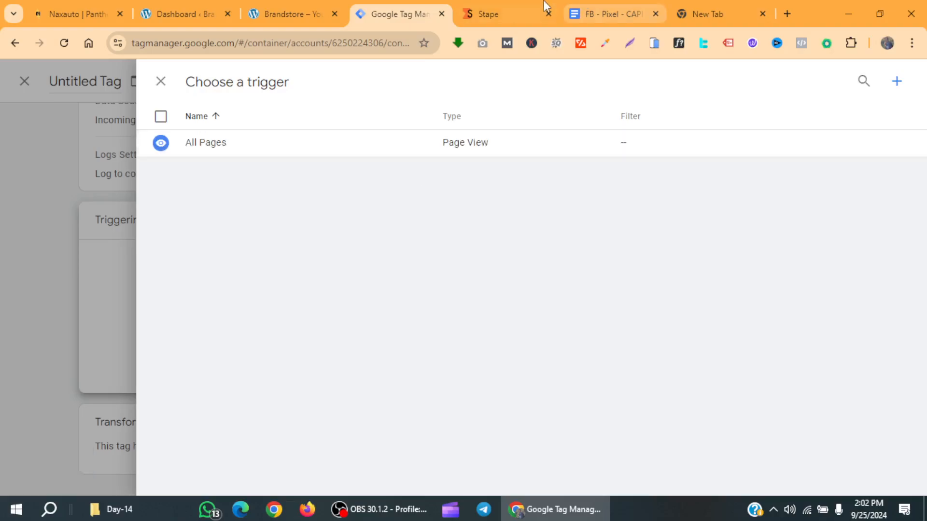
click(545, 5)
click(617, 15)
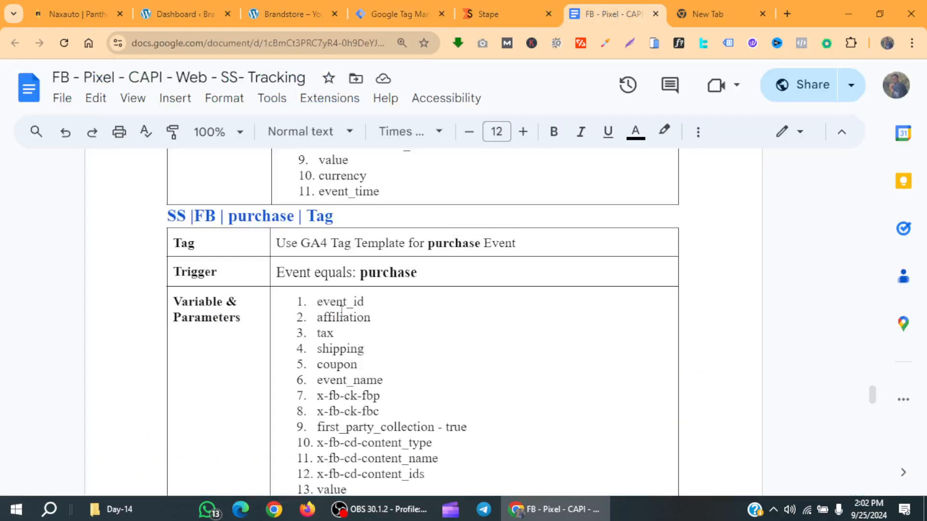
scroll(342, 312, up, 6)
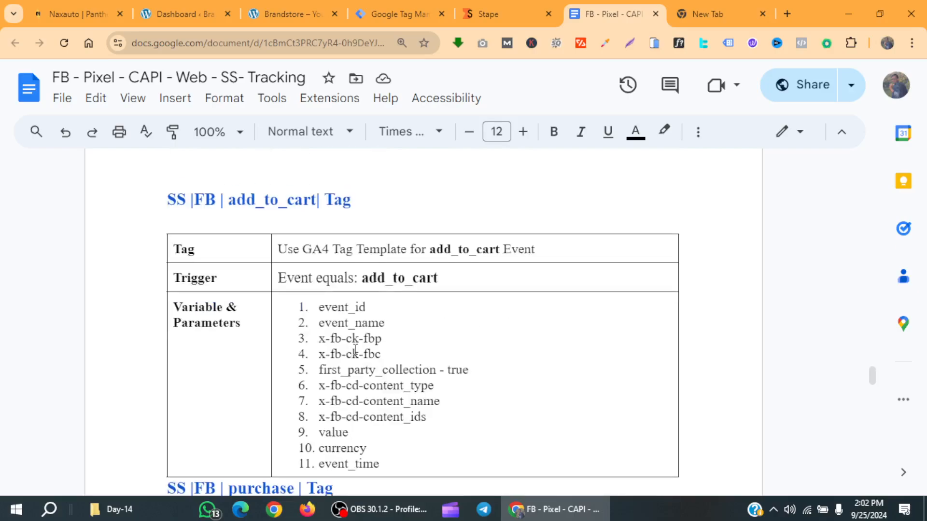
scroll(354, 349, up, 6)
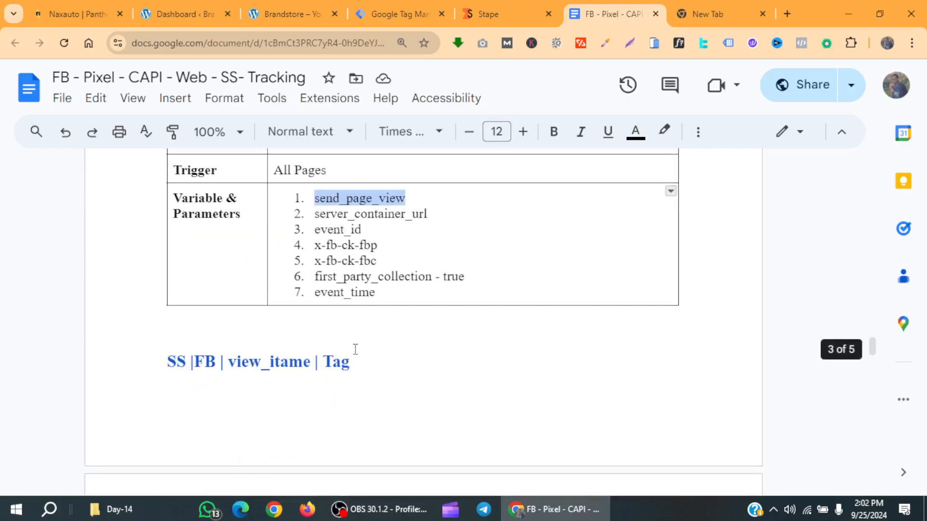
scroll(355, 349, up, 2)
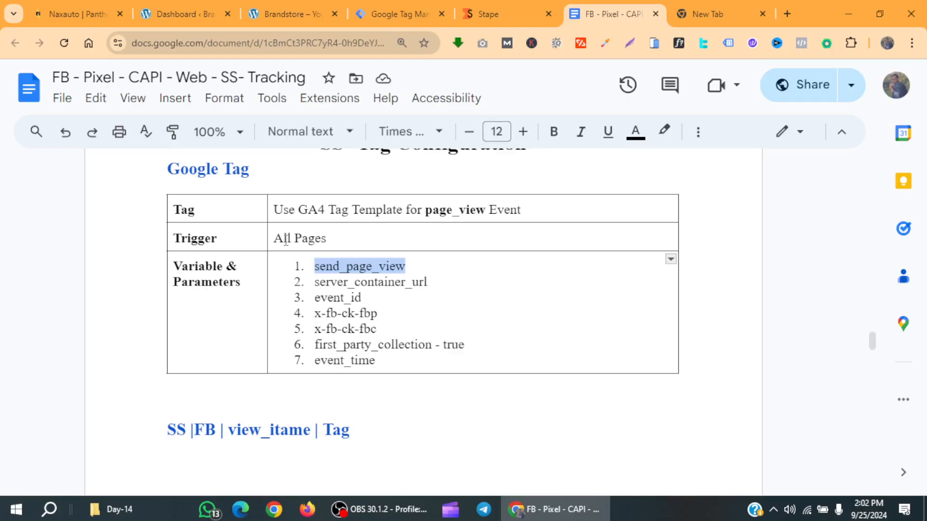
drag(274, 236, 333, 239)
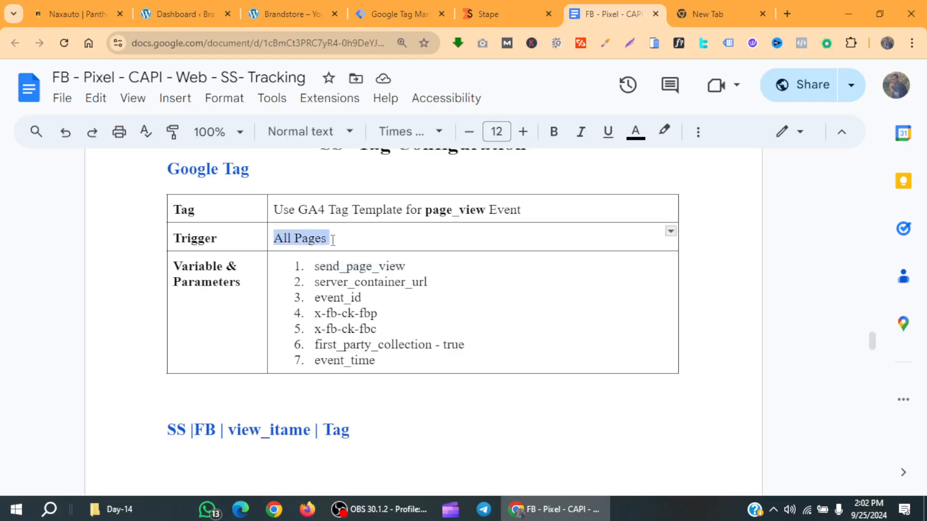
click(416, 5)
click(391, 155)
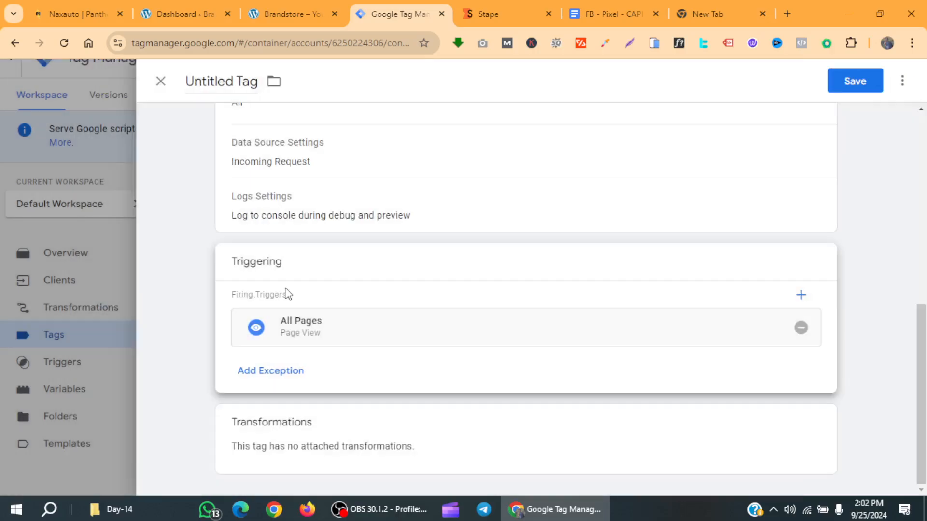
Review the tag's configuration and save it under the name GA4 Advanced
scroll(261, 233, up, 3)
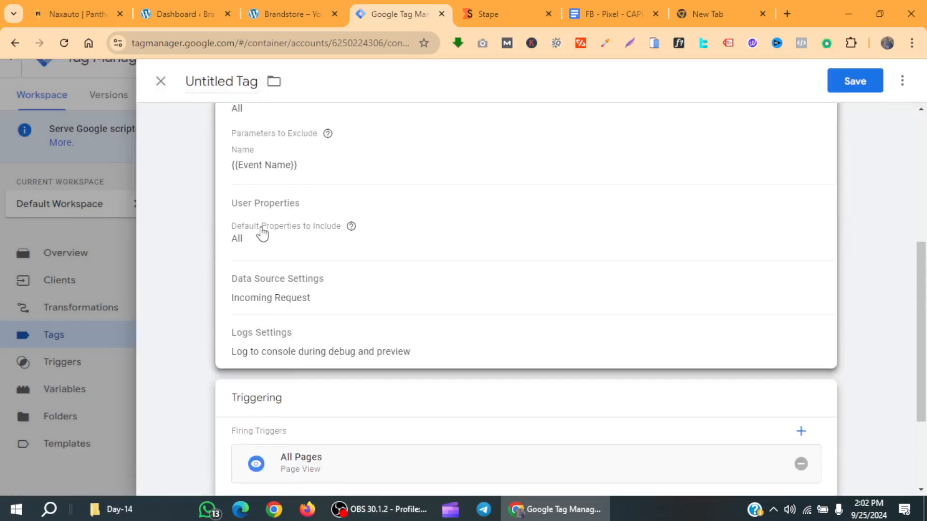
scroll(300, 256, up, 2)
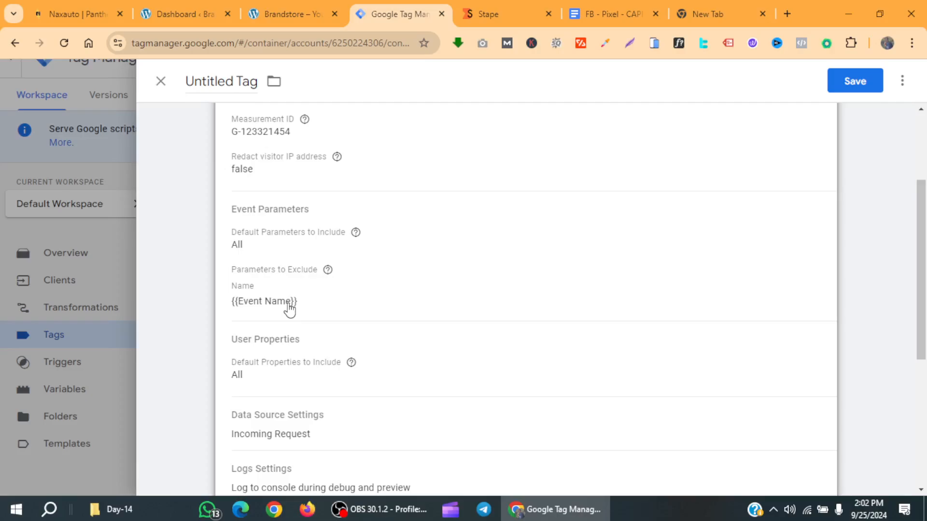
scroll(300, 306, down, 4)
scroll(314, 305, up, 4)
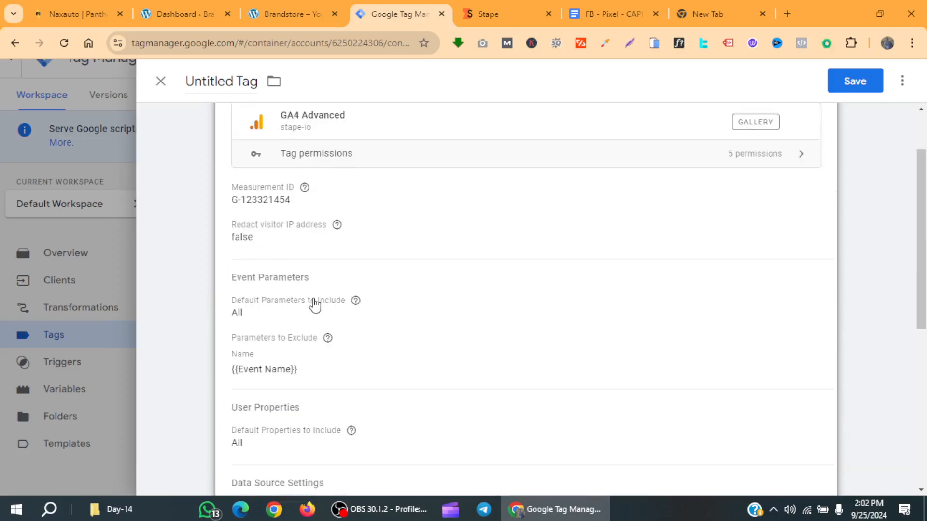
scroll(314, 304, down, 6)
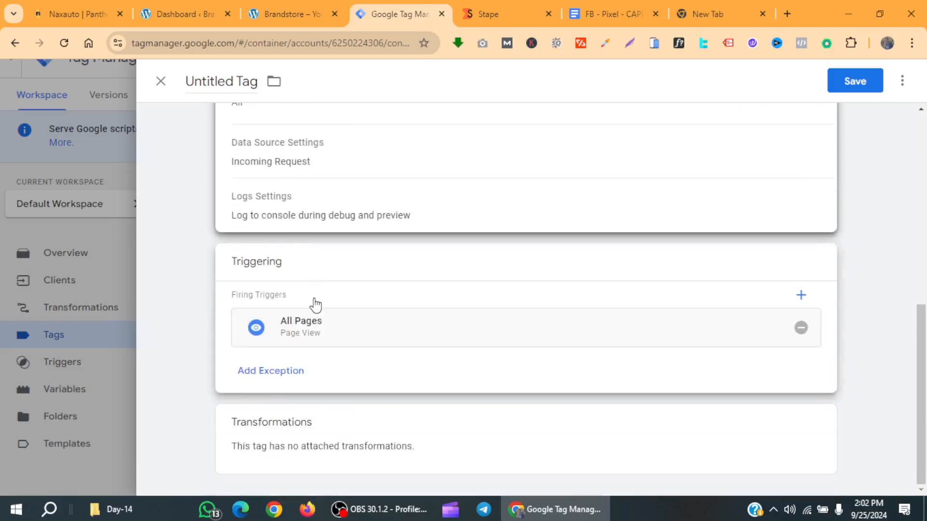
click(871, 82)
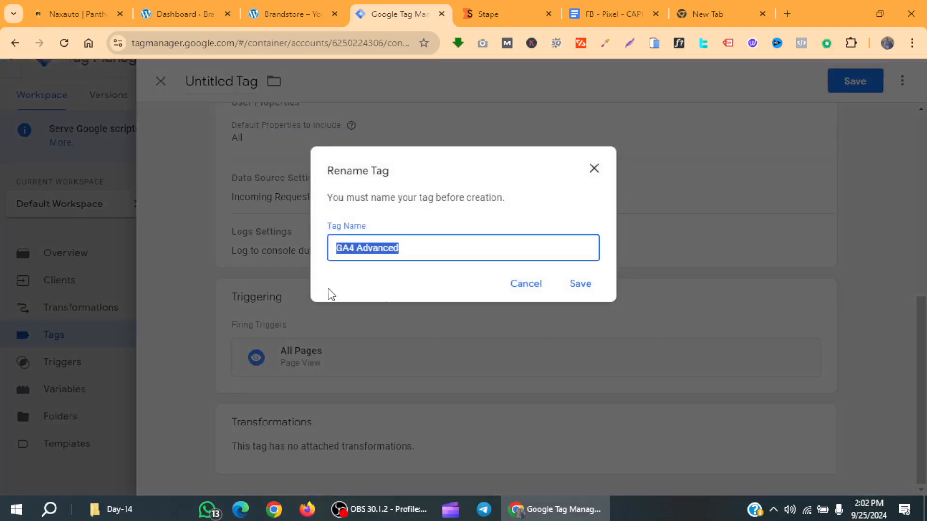
click(590, 292)
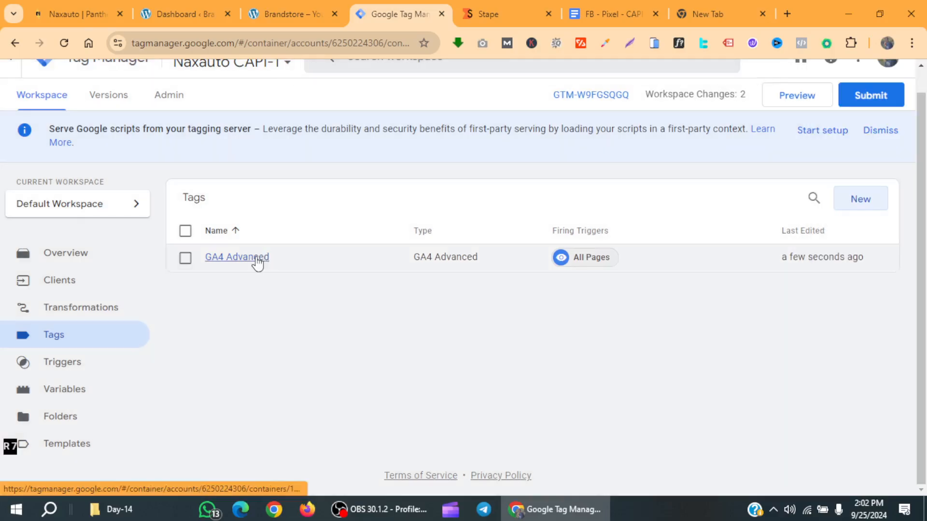
click(185, 258)
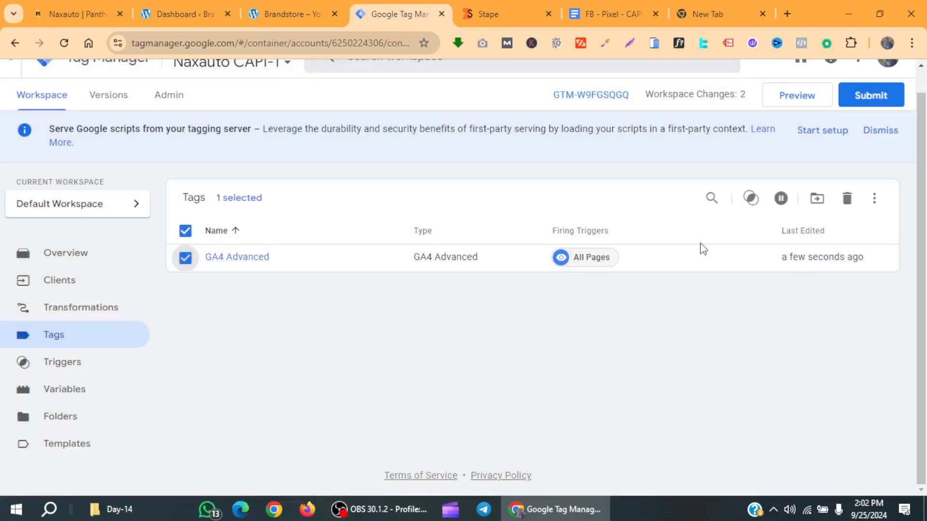
click(885, 210)
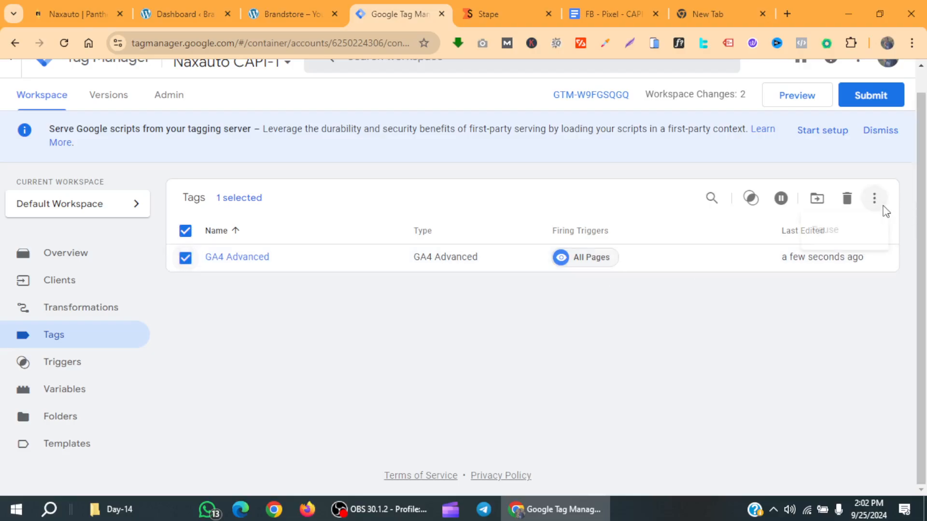
click(637, 195)
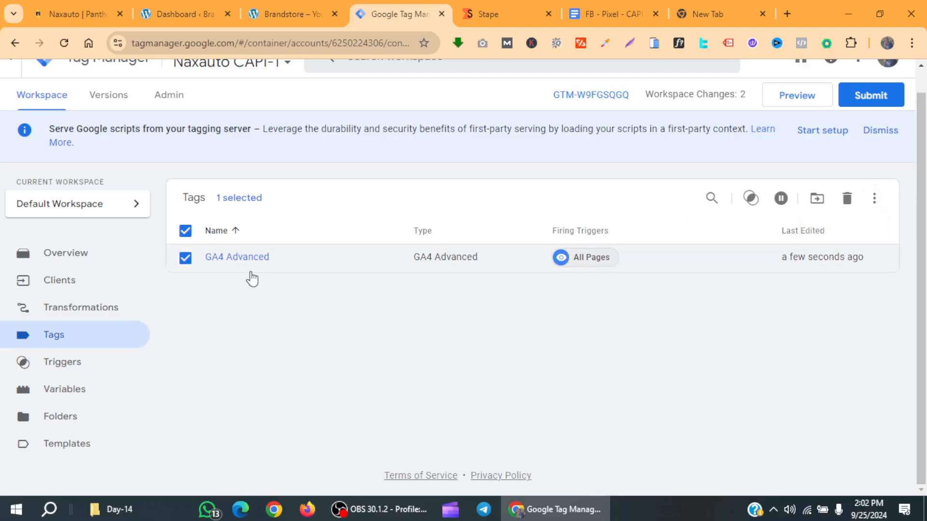
right_click(250, 264)
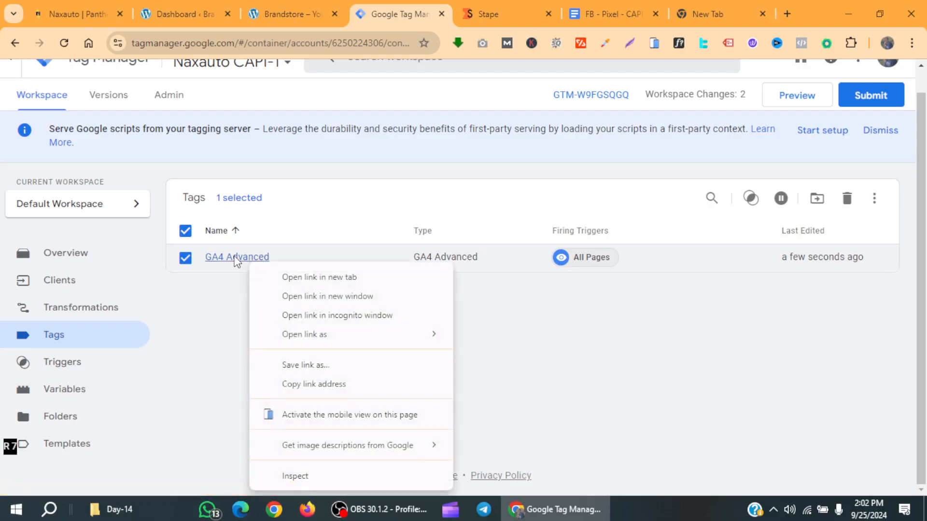
Open the GA4 Advanced tag and rename it as All Page View
click(235, 257)
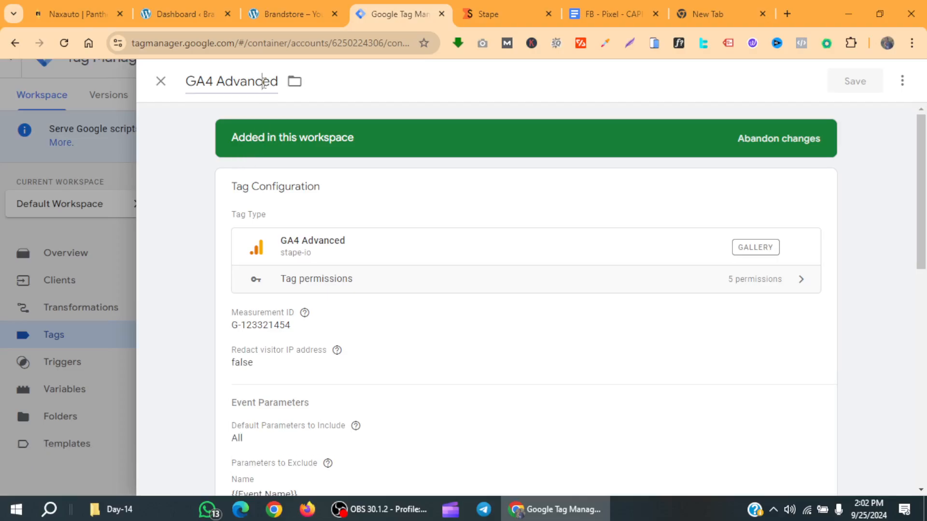
double_click(264, 82)
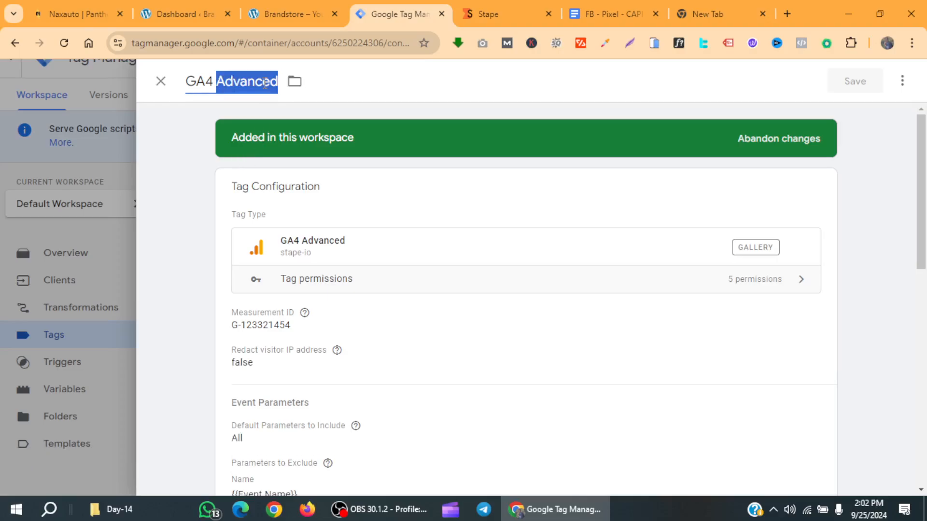
key(BackSpace)
key(BackSpace)
key(BackSpace)
key(BackSpace)
key(BackSpace)
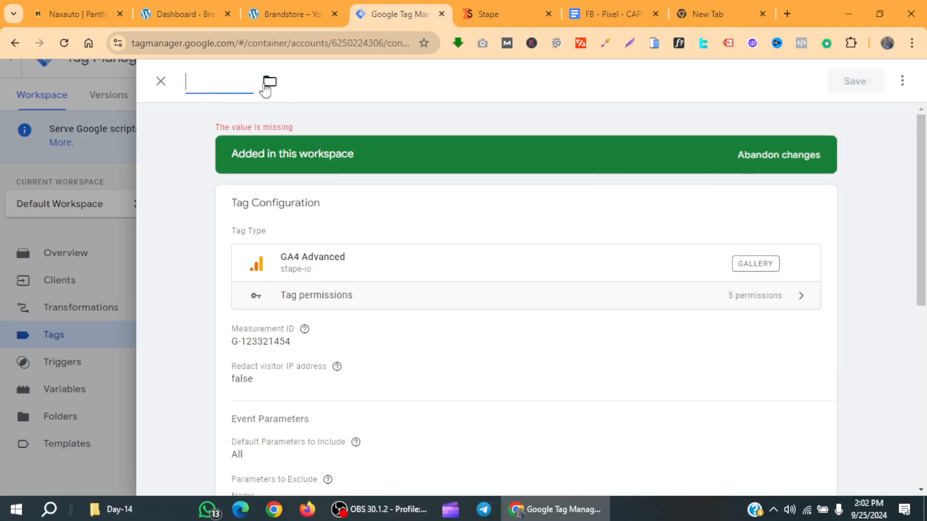
text(Page)
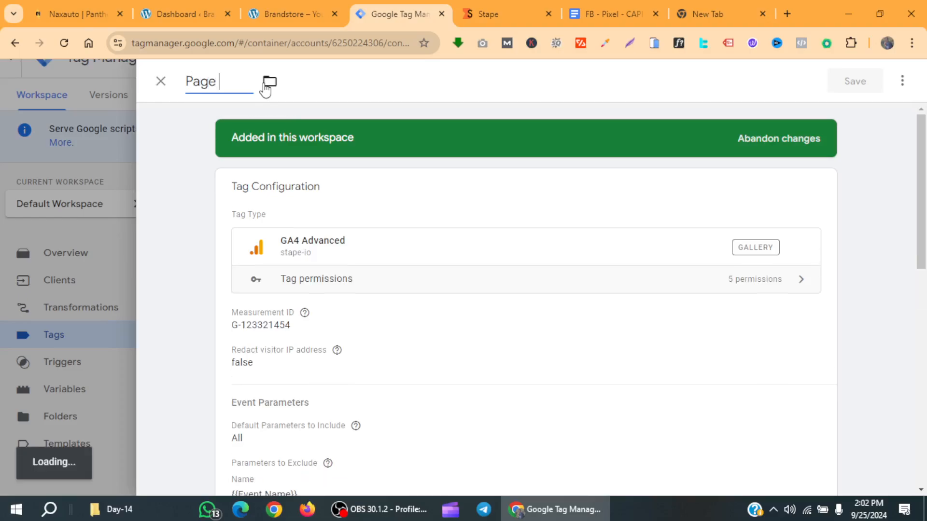
text( View)
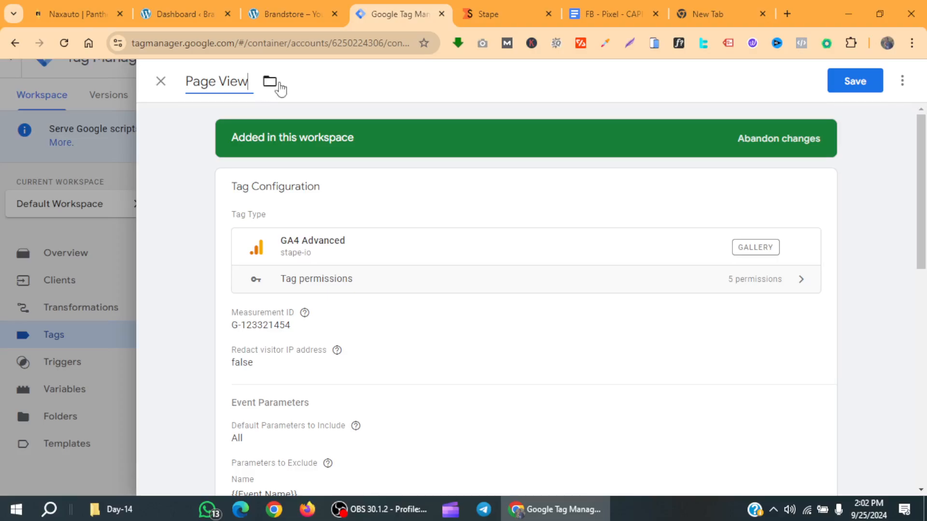
click(188, 86)
text(All)
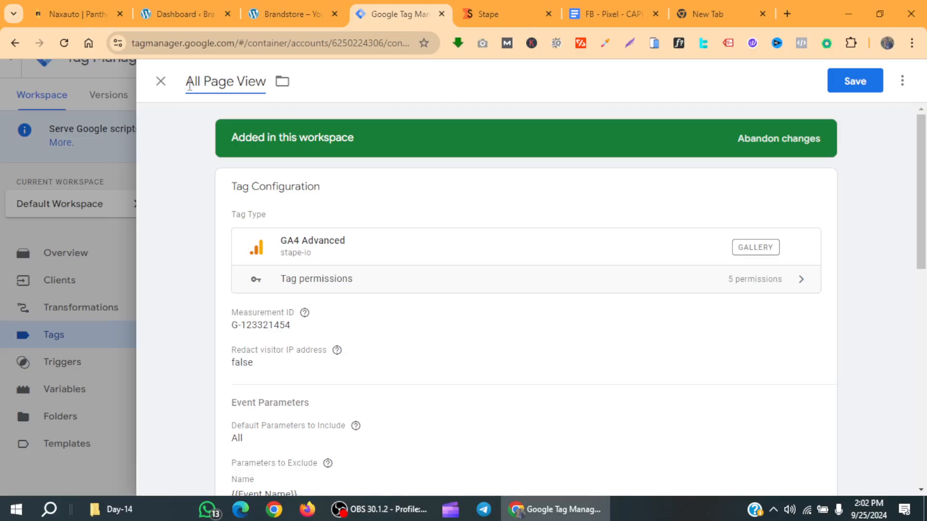
Review the All Page View tag's parameters, user properties and trigger, and check which transformations can be applied
scroll(323, 332, down, 8)
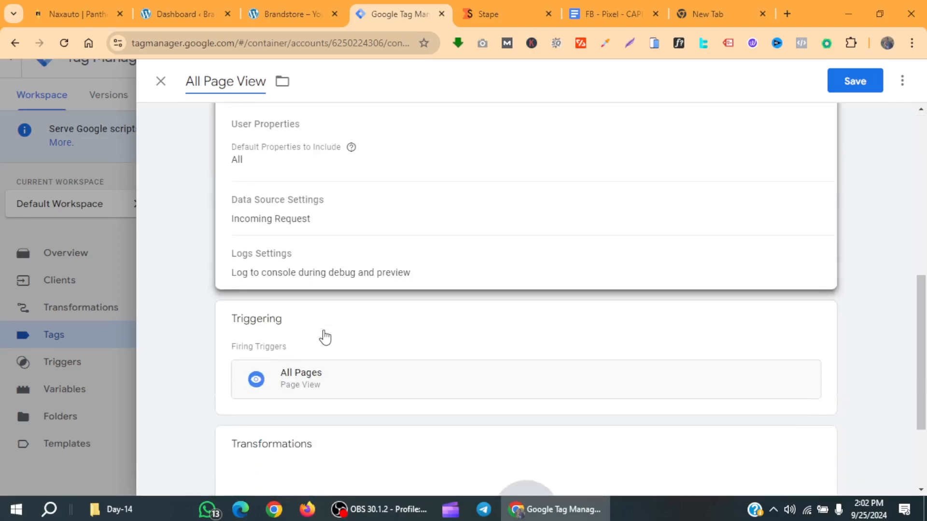
scroll(324, 334, down, 3)
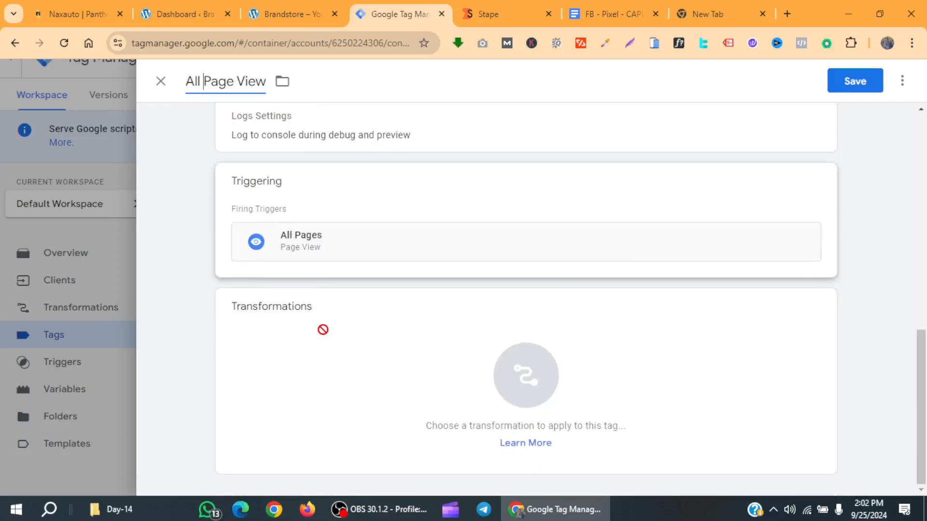
scroll(359, 375, up, 7)
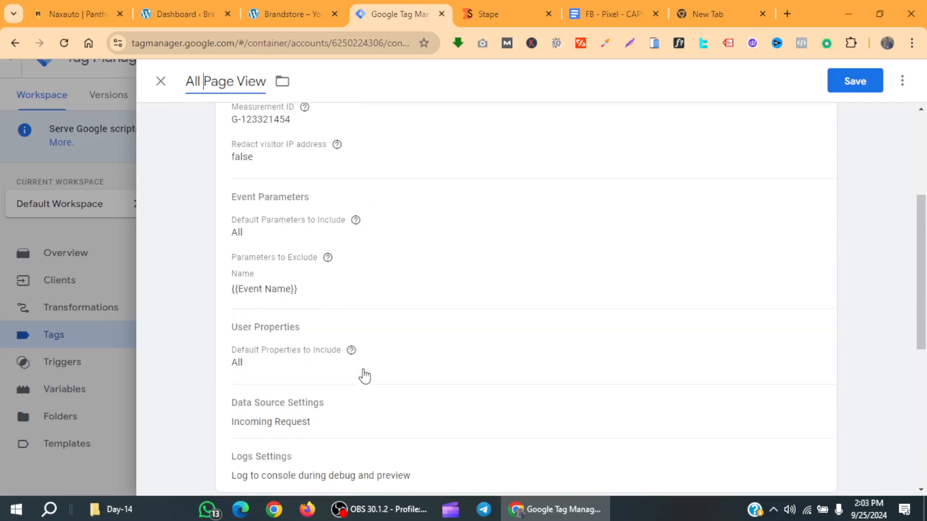
scroll(365, 376, down, 7)
click(365, 376)
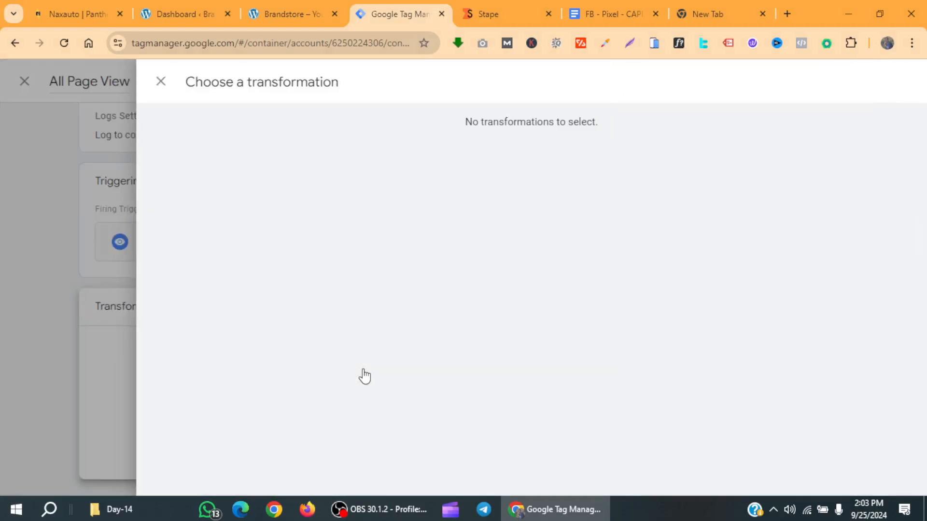
click(161, 82)
scroll(278, 332, up, 3)
scroll(278, 332, up, 1)
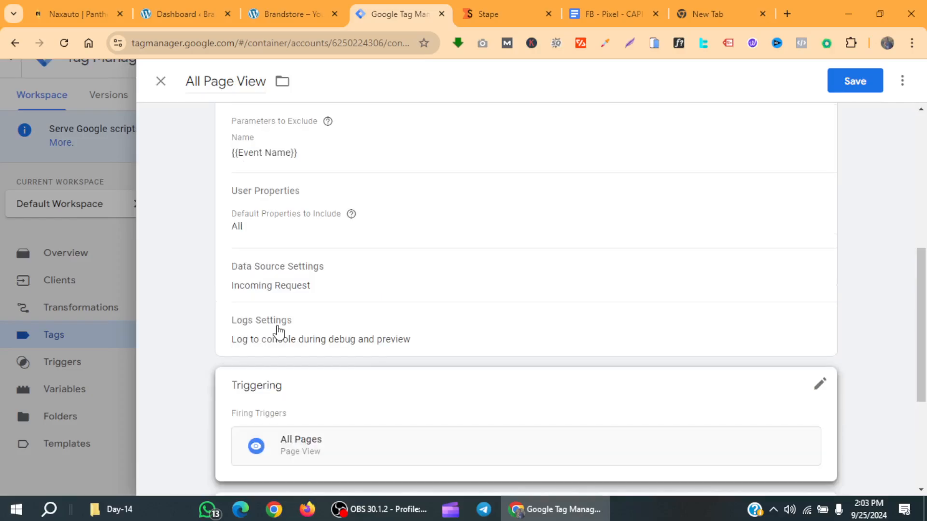
scroll(269, 218, up, 1)
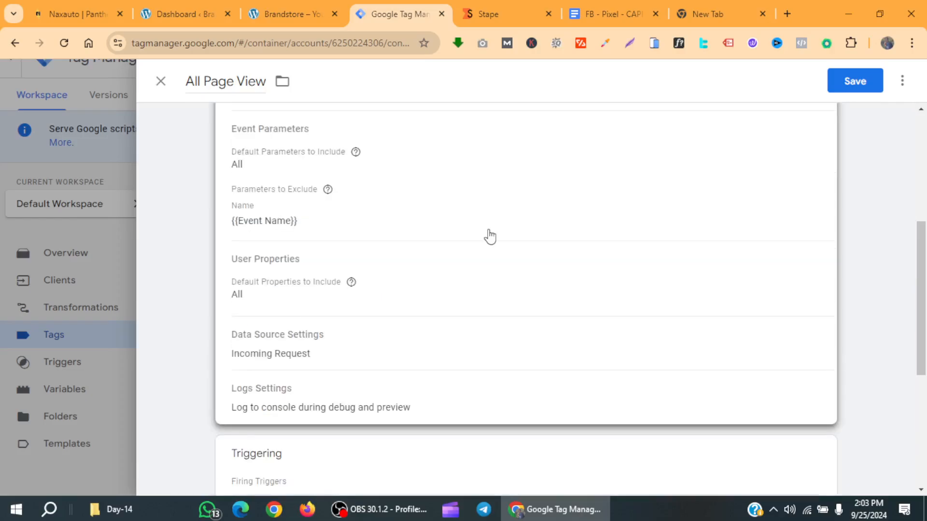
Try adding an exclusion row under the tag's User Properties and remove the empty row
click(454, 236)
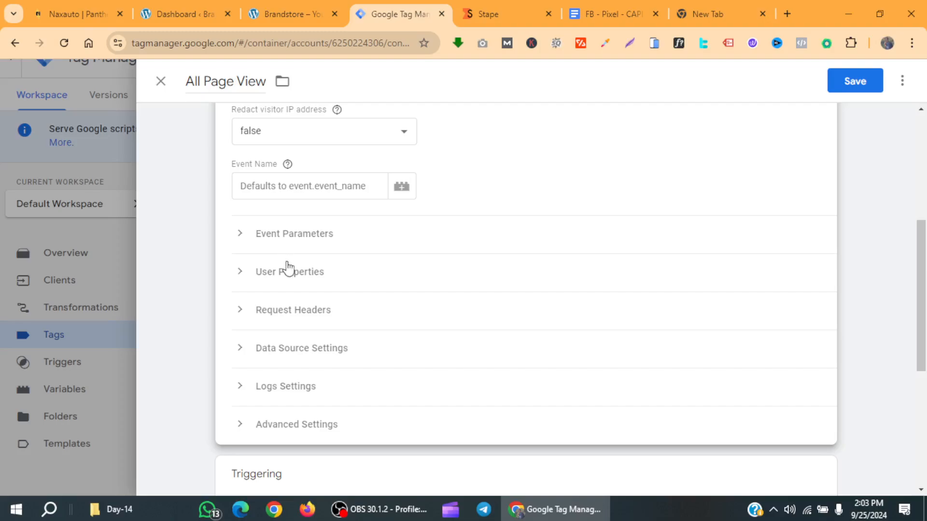
click(242, 277)
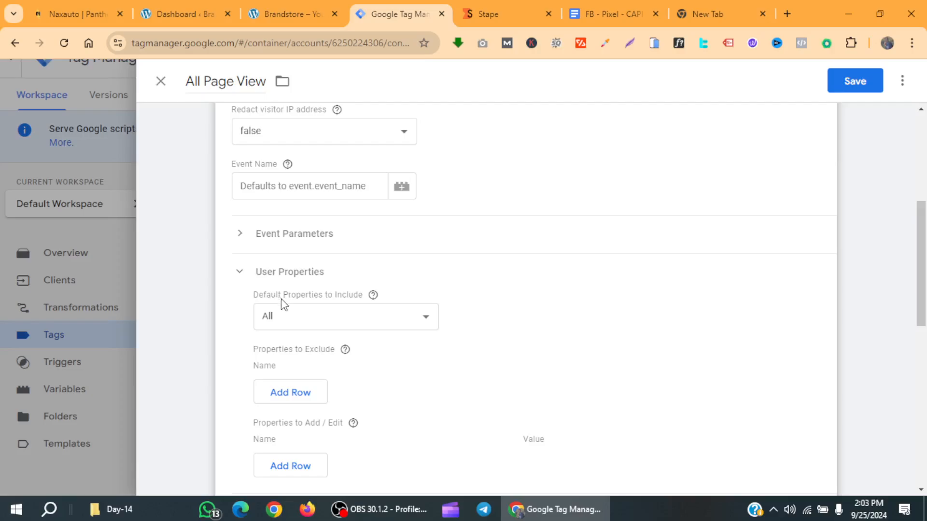
click(283, 395)
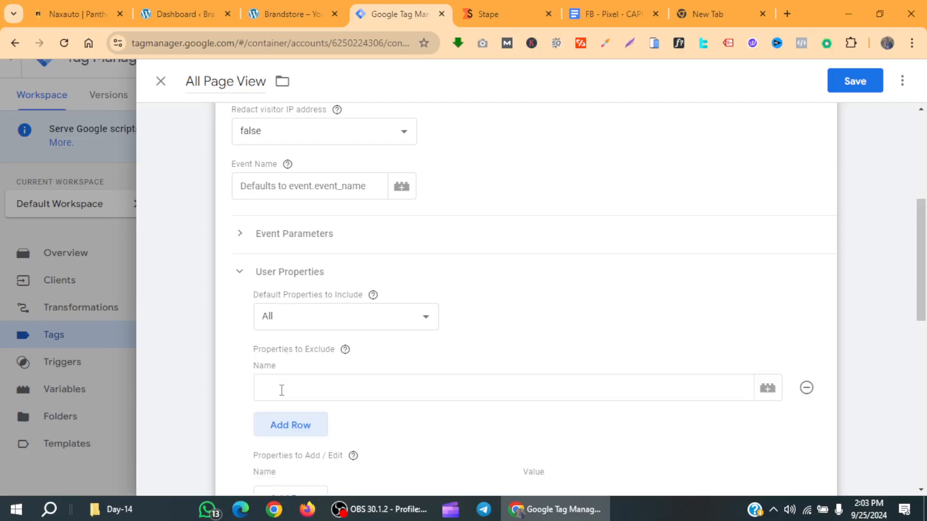
scroll(261, 361, down, 4)
scroll(260, 361, up, 3)
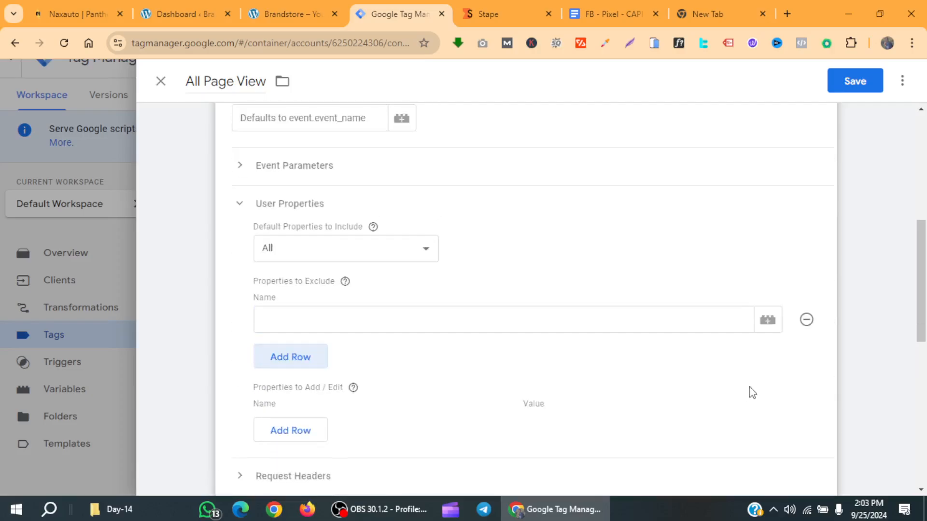
click(806, 321)
scroll(439, 313, down, 4)
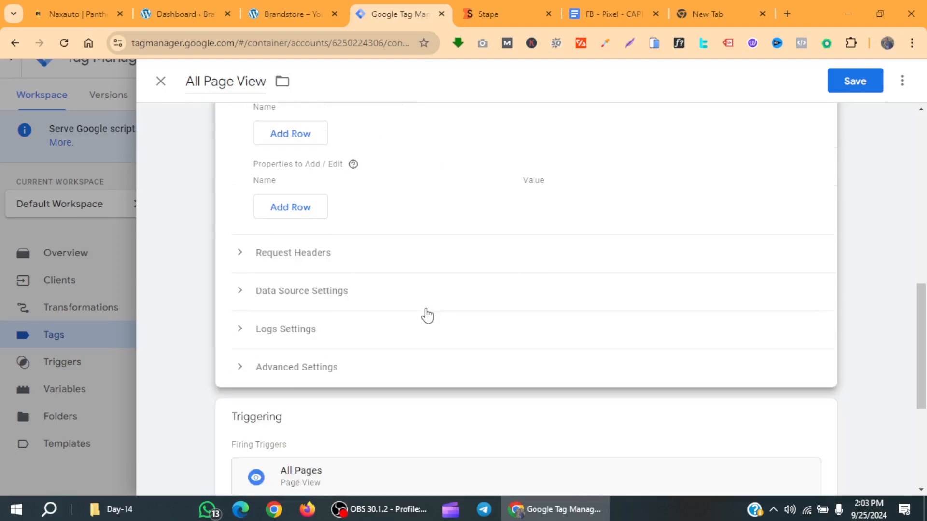
Try to add a request header to the tag, cancel it and discard the tag's unsaved changes
click(249, 253)
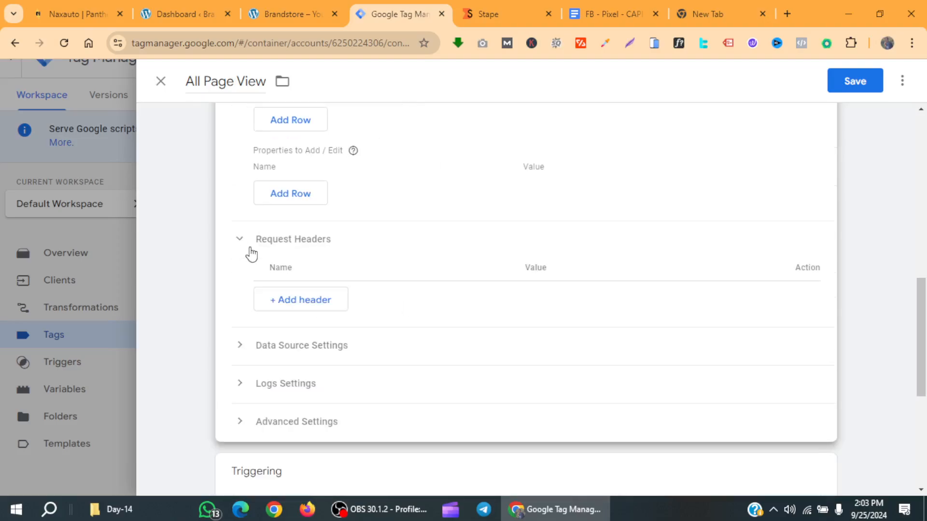
click(326, 308)
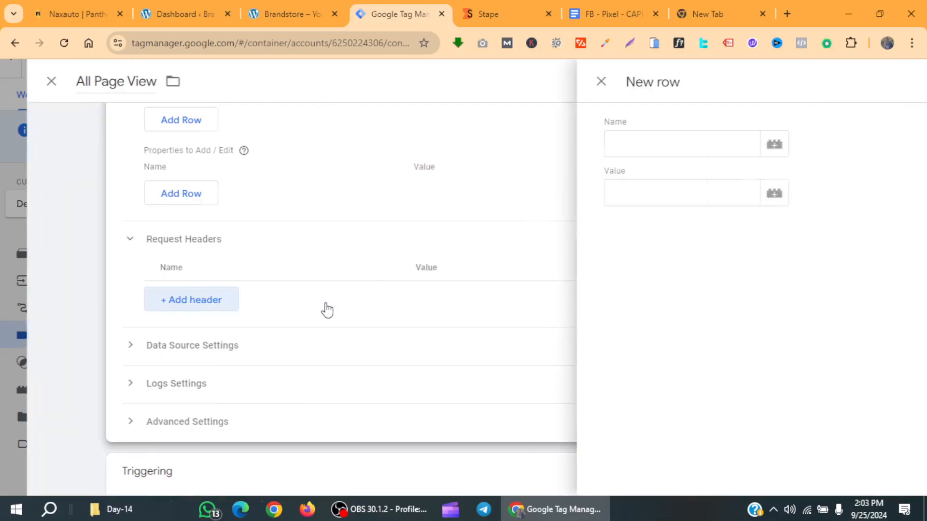
click(653, 145)
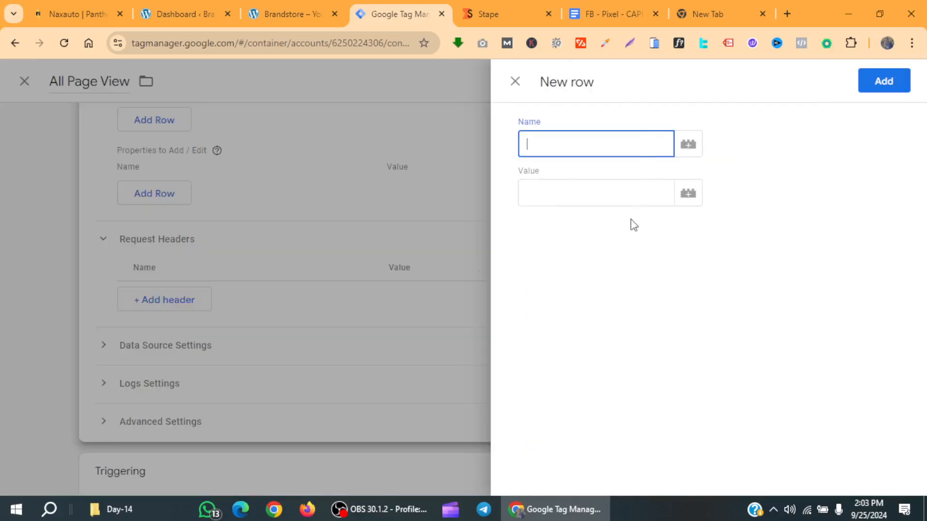
click(628, 199)
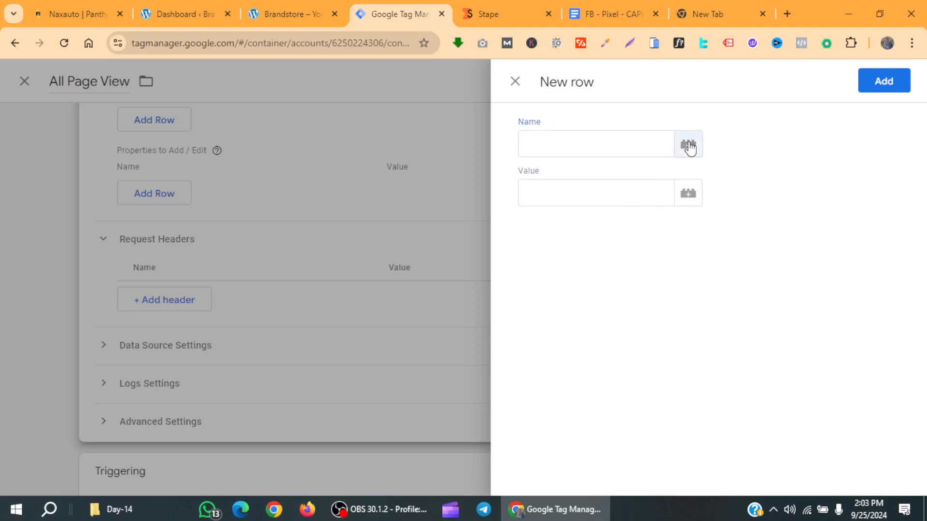
click(688, 145)
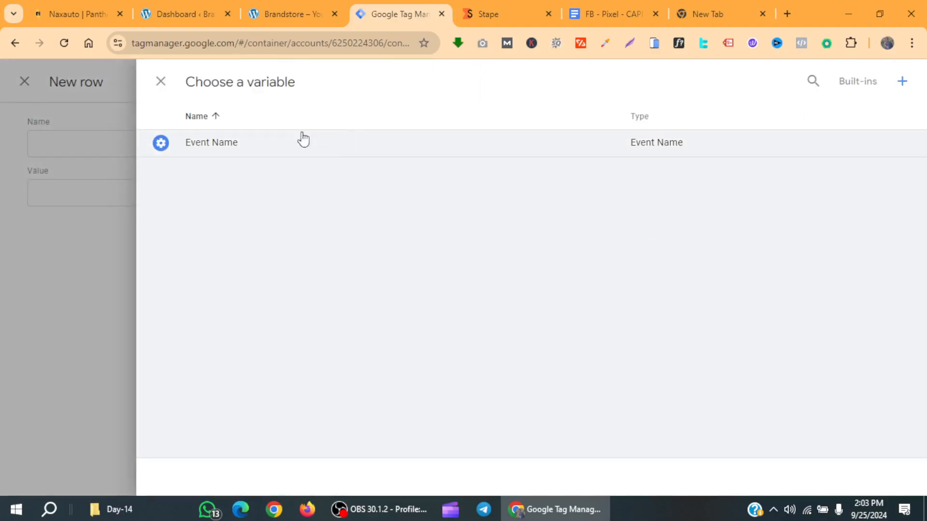
click(160, 81)
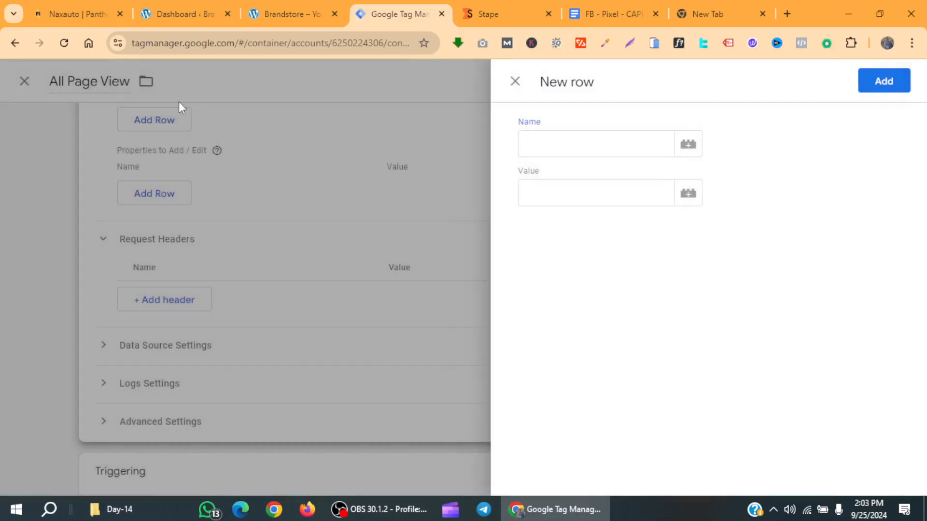
click(241, 141)
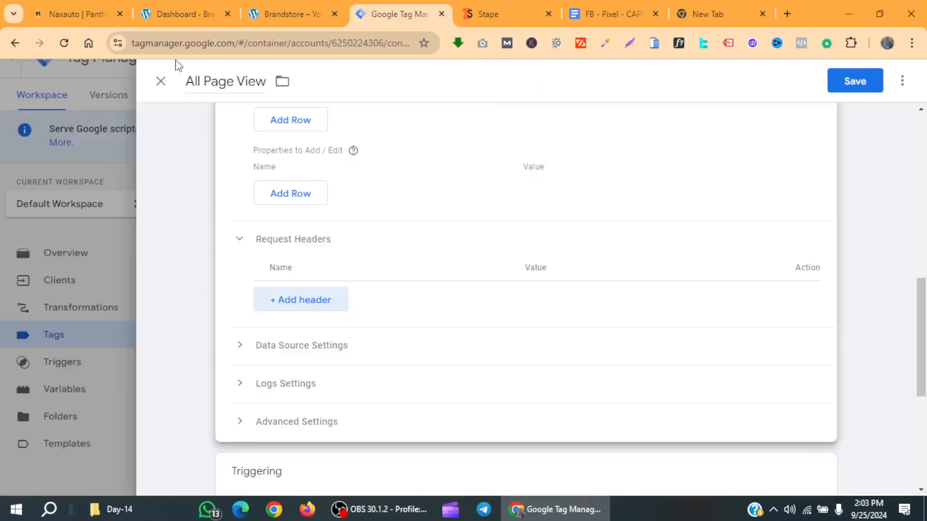
click(161, 81)
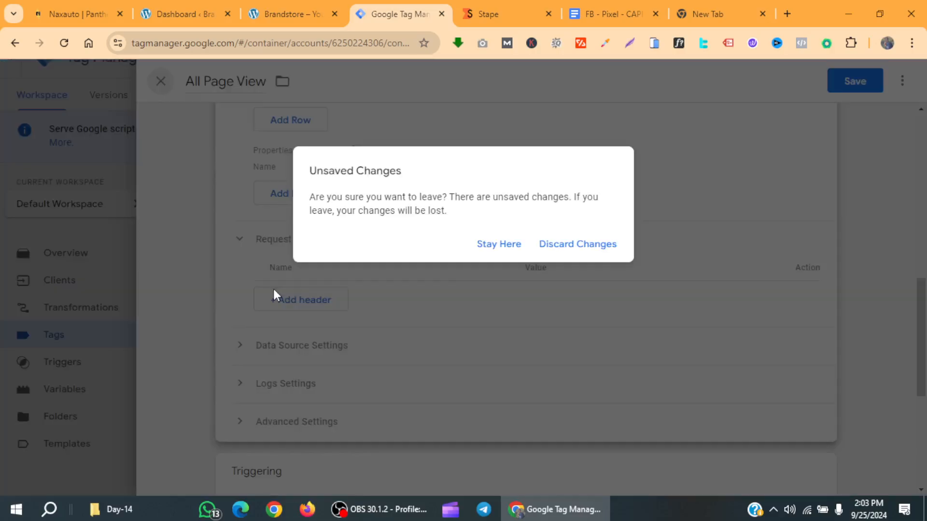
click(602, 251)
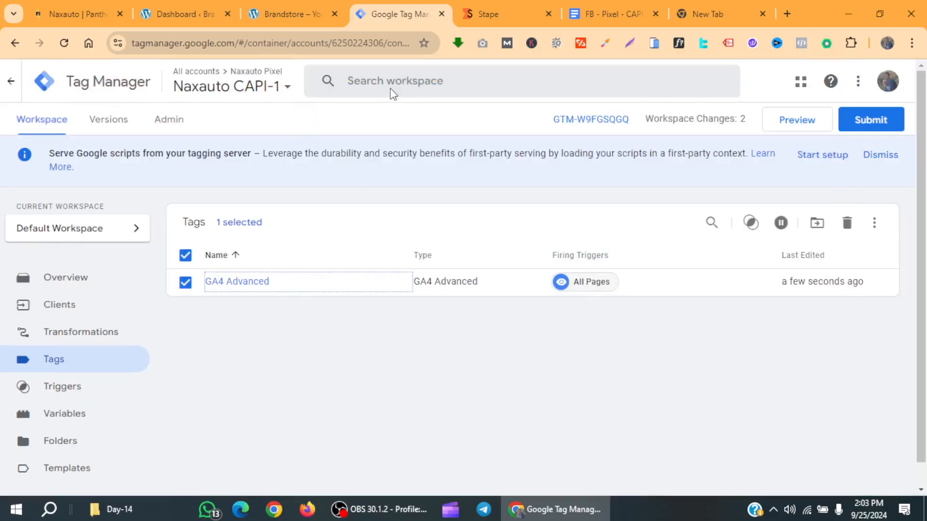
Check the Naxauto CAPI-1 container settings and domain in Stape and the Google Tag table in the FB - Pixel - CAPI tracking document
click(494, 7)
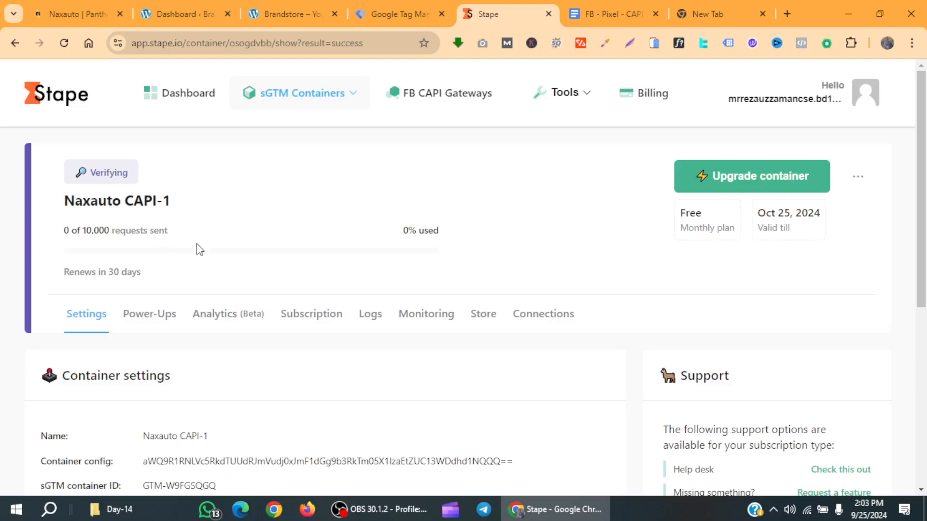
scroll(41, 372, down, 6)
scroll(311, 277, up, 6)
scroll(173, 363, down, 6)
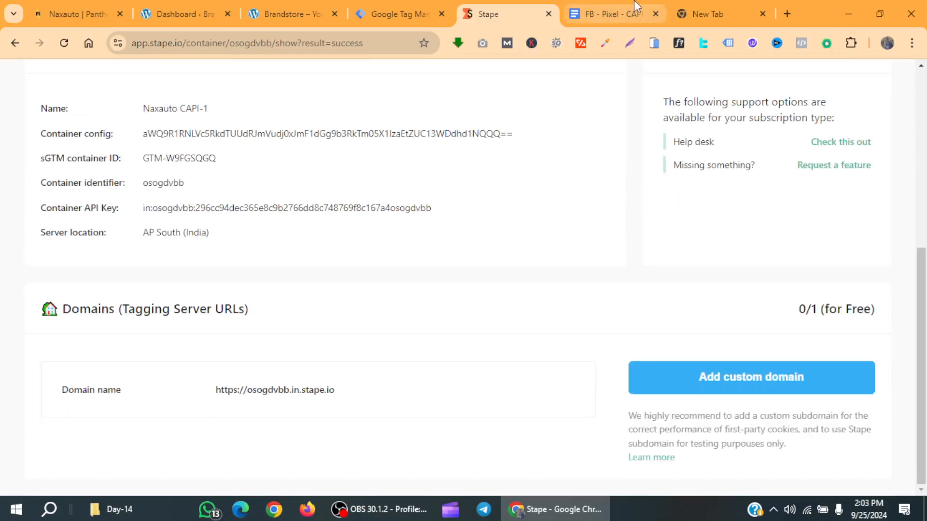
click(584, 10)
click(511, 267)
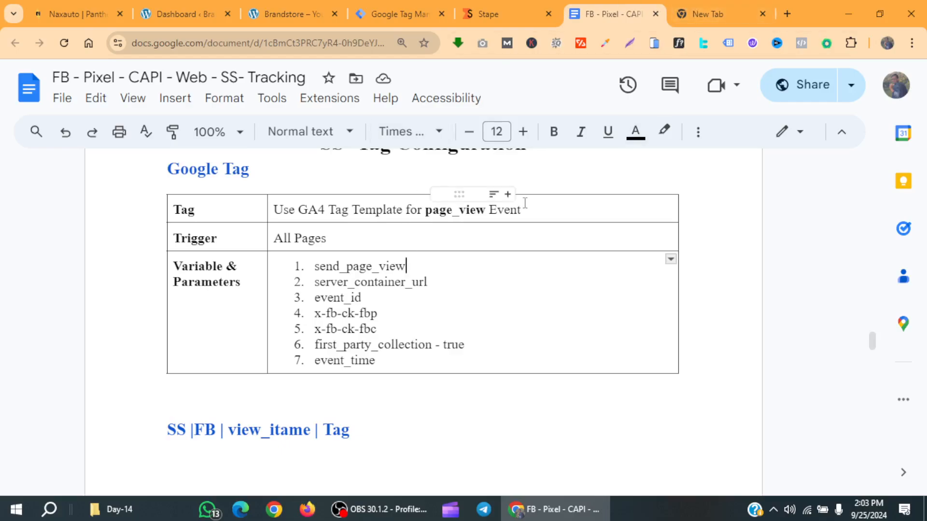
Search Google for tiktok ads manager and open the TikTok for Business result in a separate tab
click(728, 10)
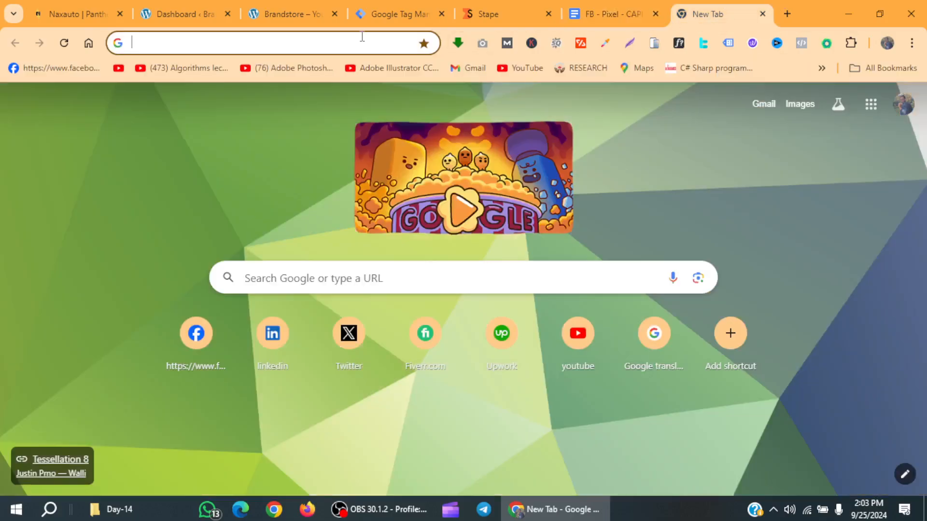
text(Tikktok)
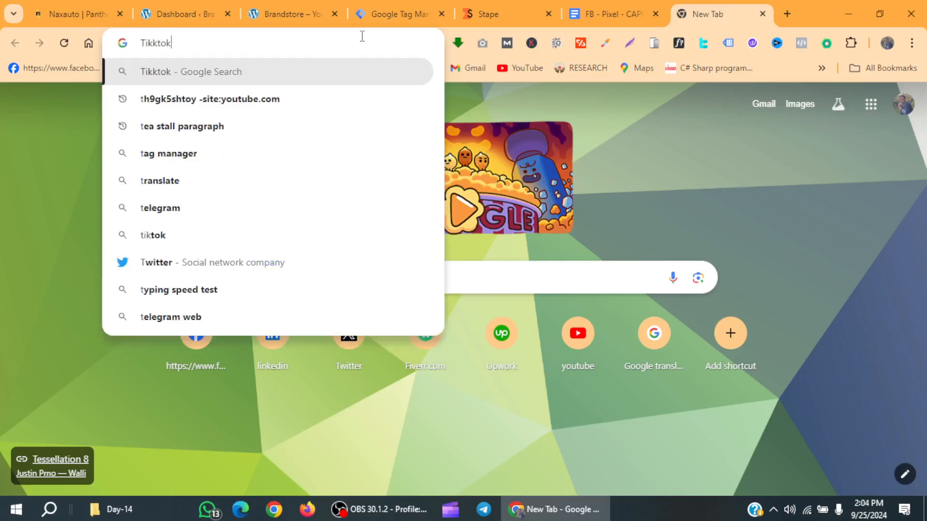
key(BackSpace)
key(BackSpace)
key(BackSpace)
key(BackSpace)
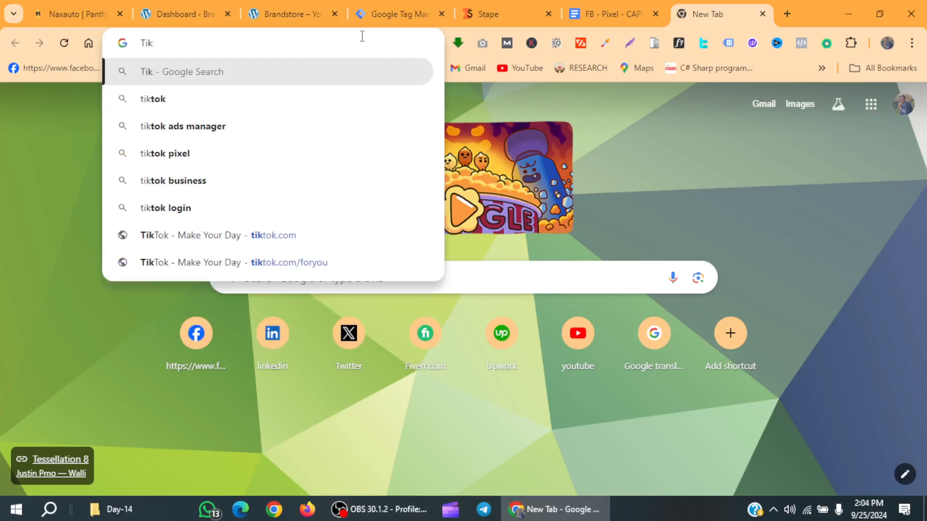
text(tok Ads)
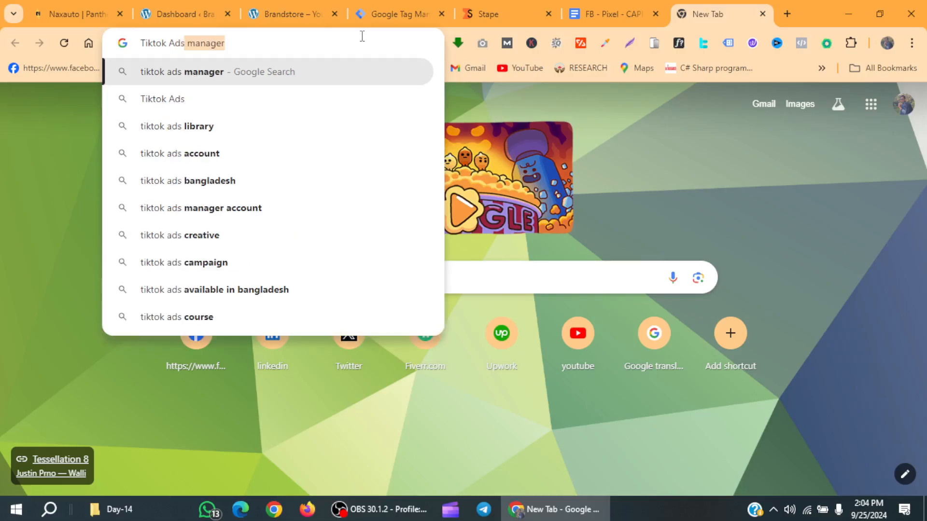
key(Return)
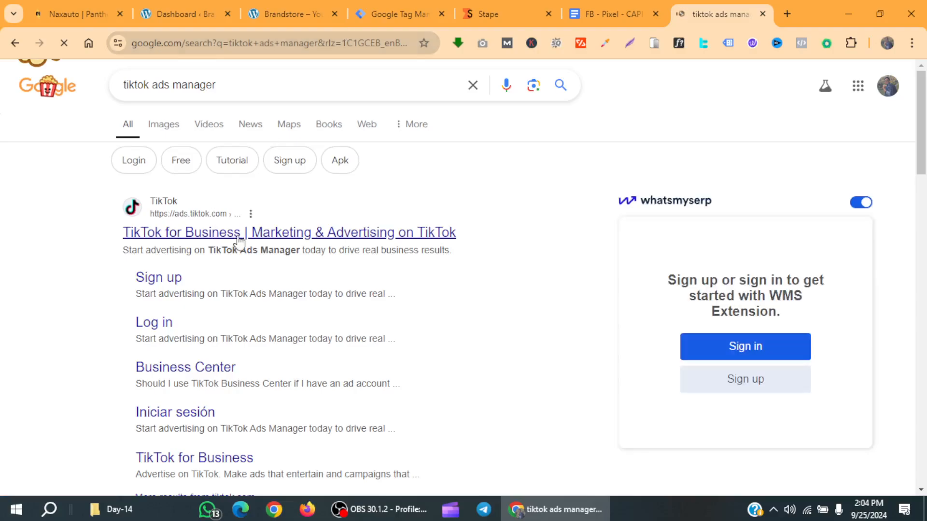
right_click(240, 239)
click(279, 243)
click(723, 6)
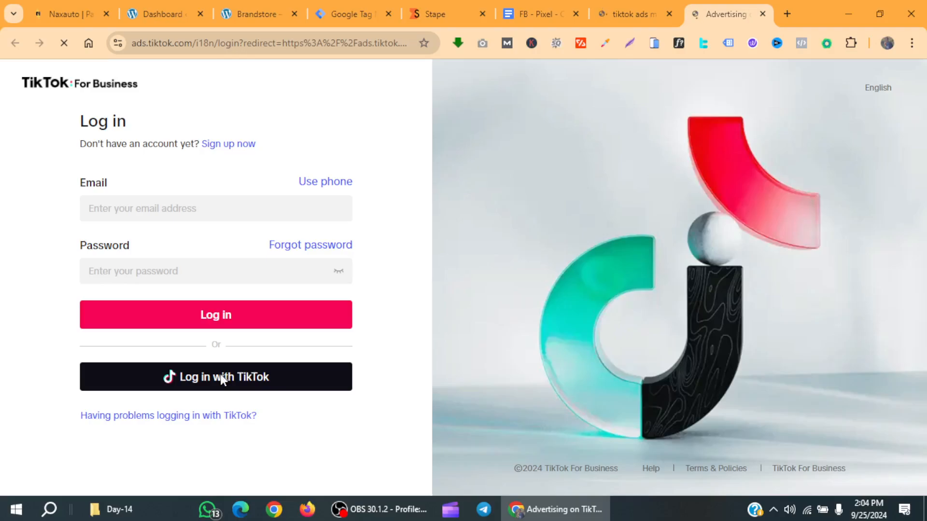
Log in to TikTok For Business with the TikTok account and authorize the requested permissions
click(198, 212)
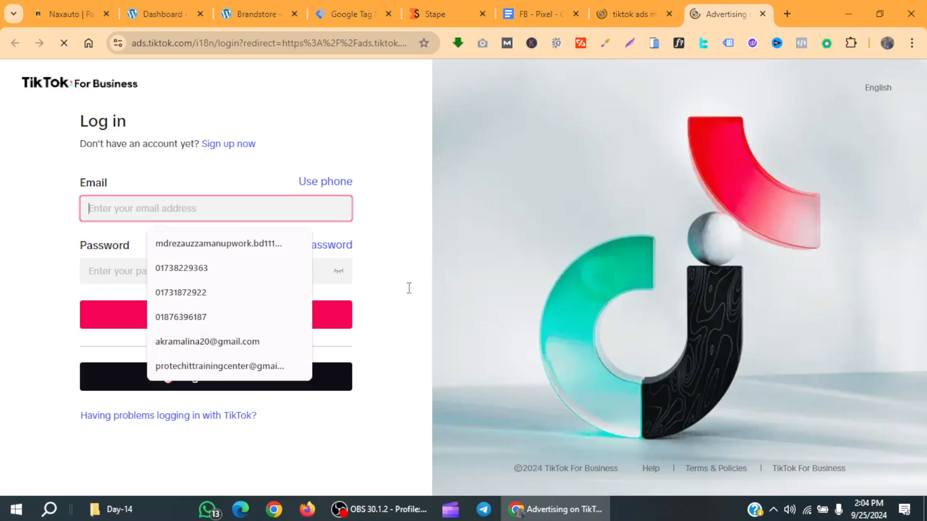
click(344, 379)
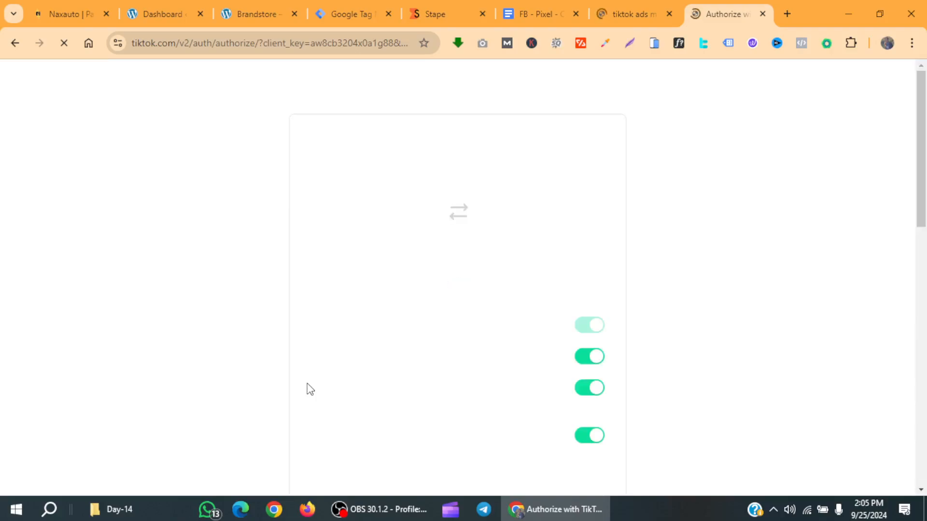
scroll(445, 321, down, 15)
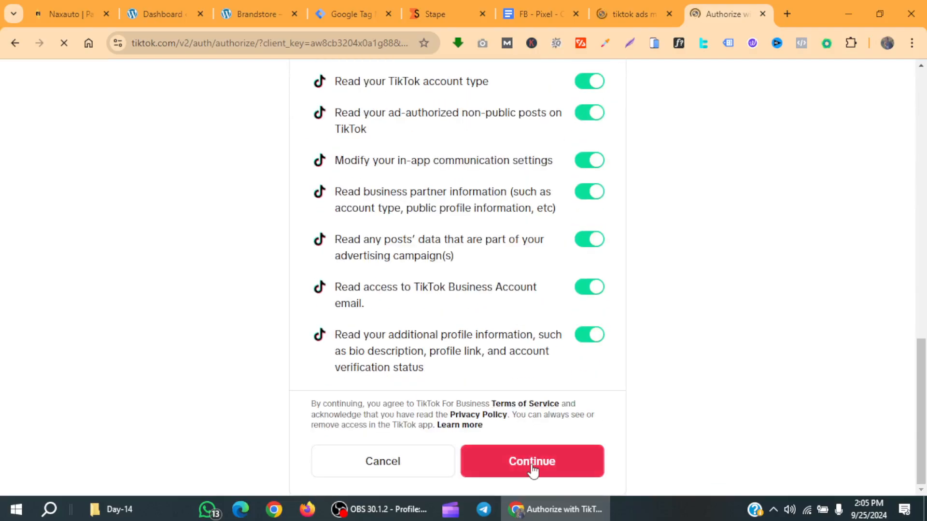
click(532, 466)
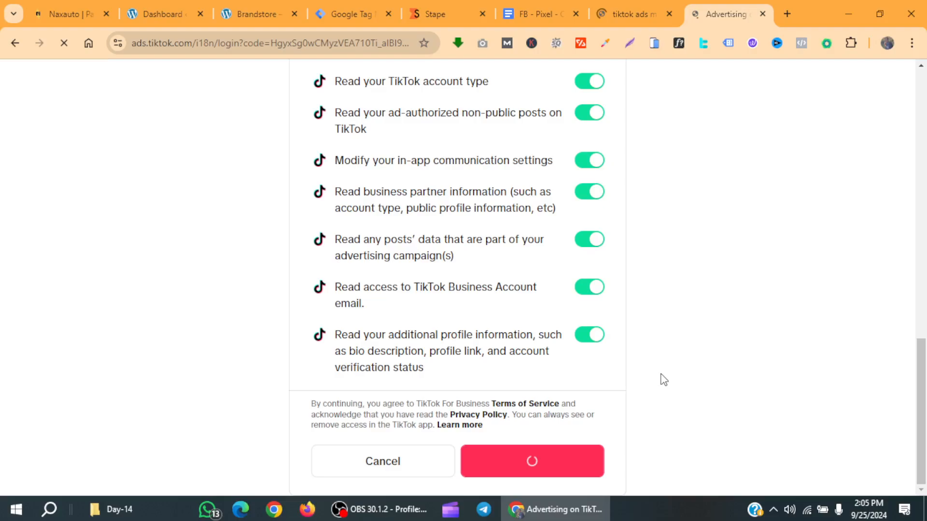
Search Google for snapchat ads in a new browser tab
click(787, 14)
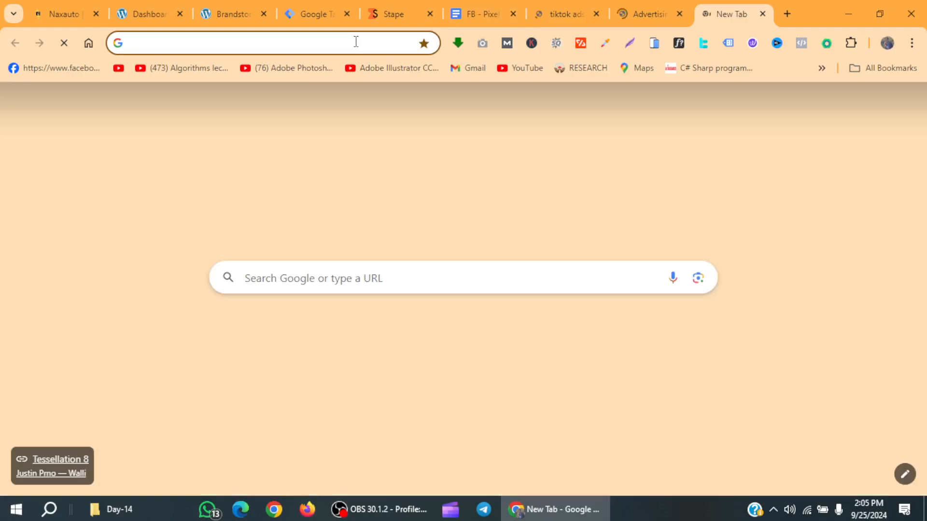
text(snap)
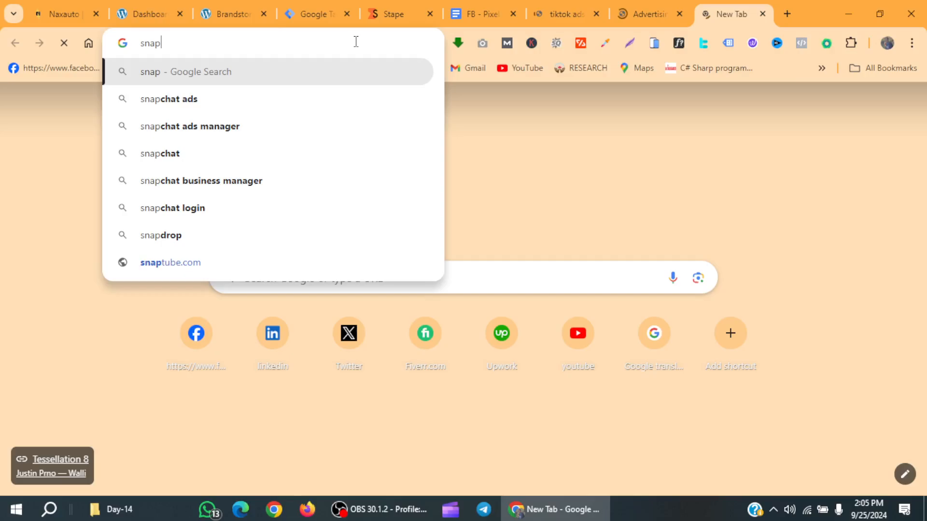
text(chjat)
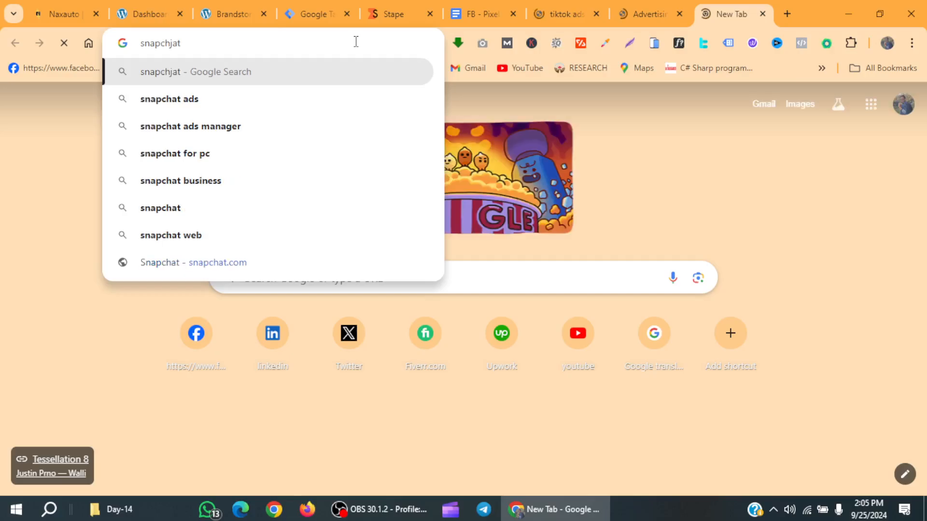
key(BackSpace)
key(BackSpace)
key(BackSpace)
text(a)
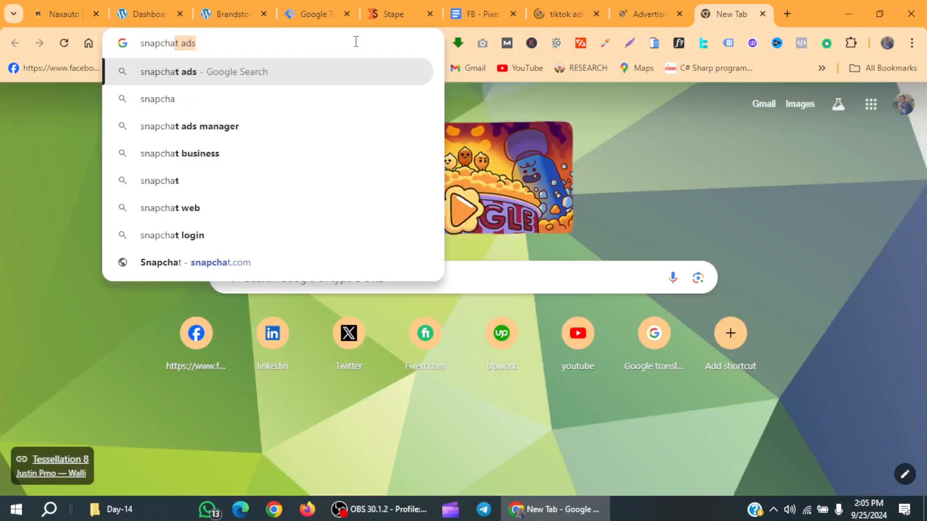
text(t)
key(BackSpace)
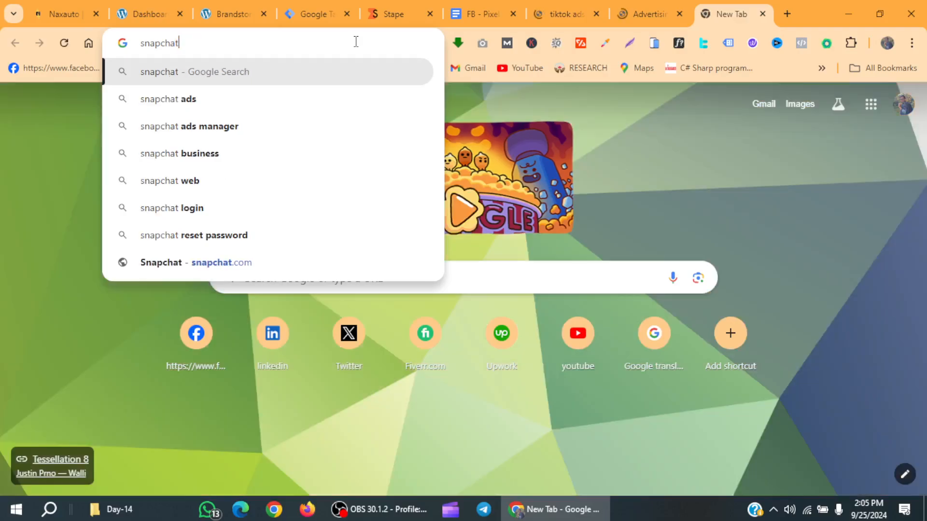
text(ad)
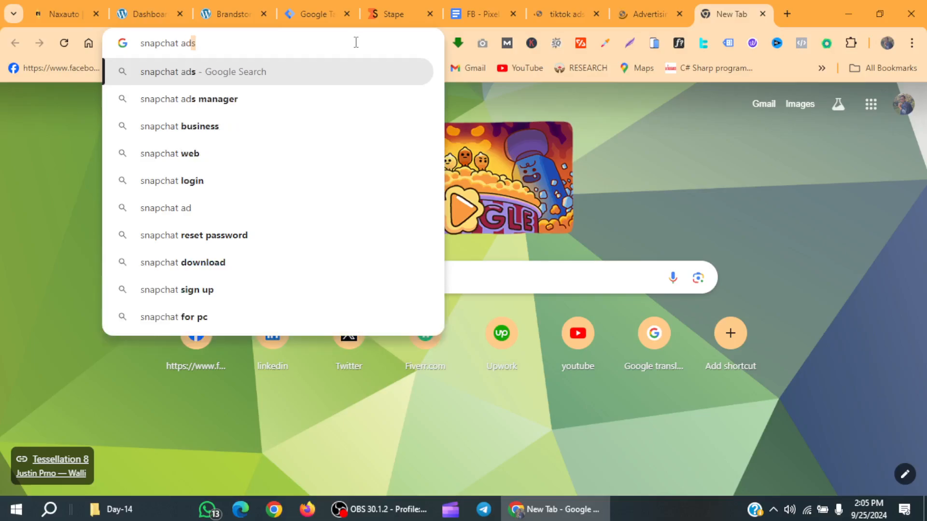
text(s)
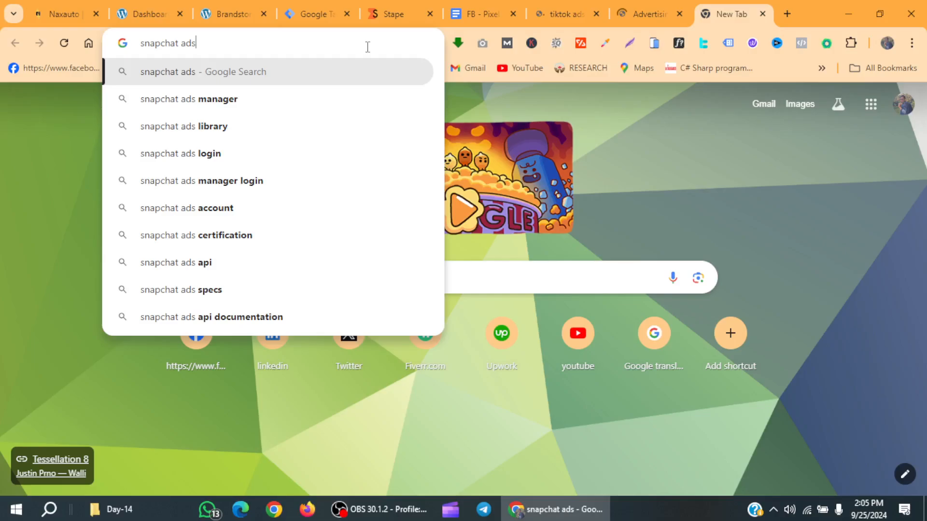
key(Return)
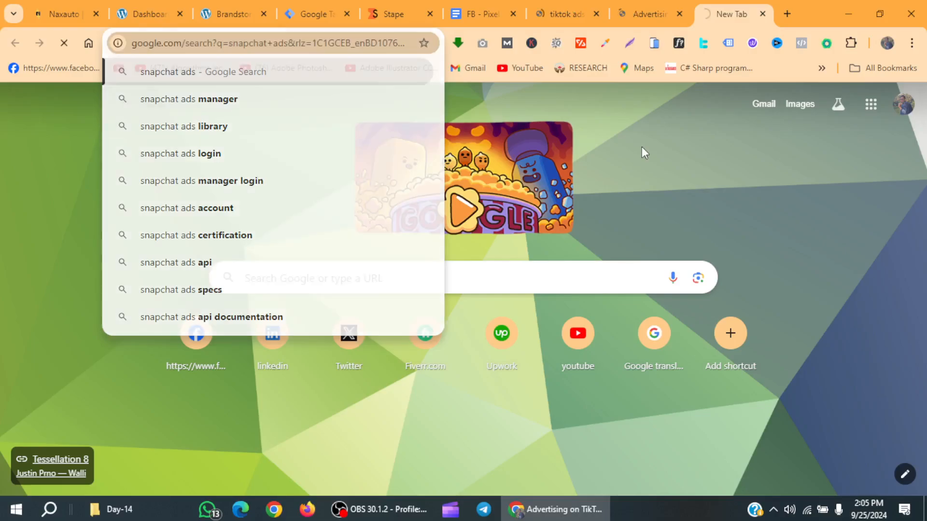
Return to the TikTok For Business page, agree to the commercial terms and confirm creating a new account
click(647, 14)
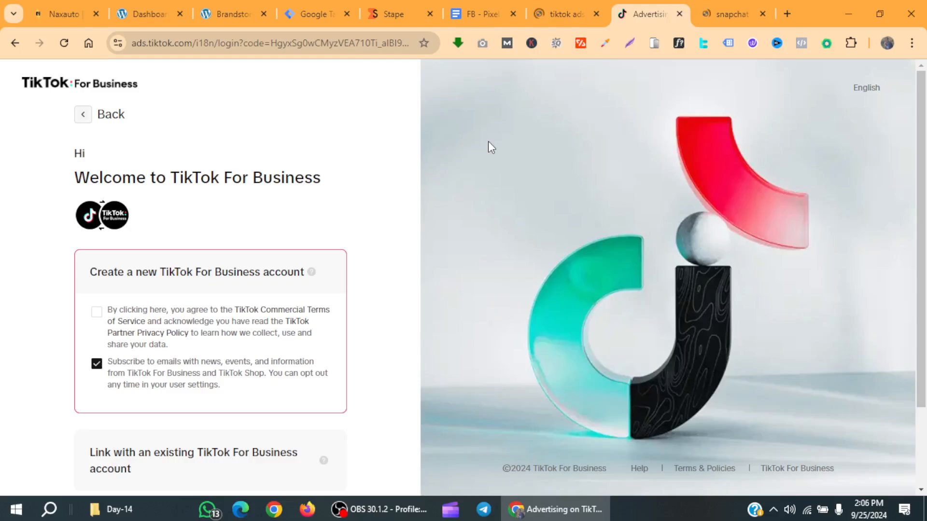
scroll(302, 306, down, 2)
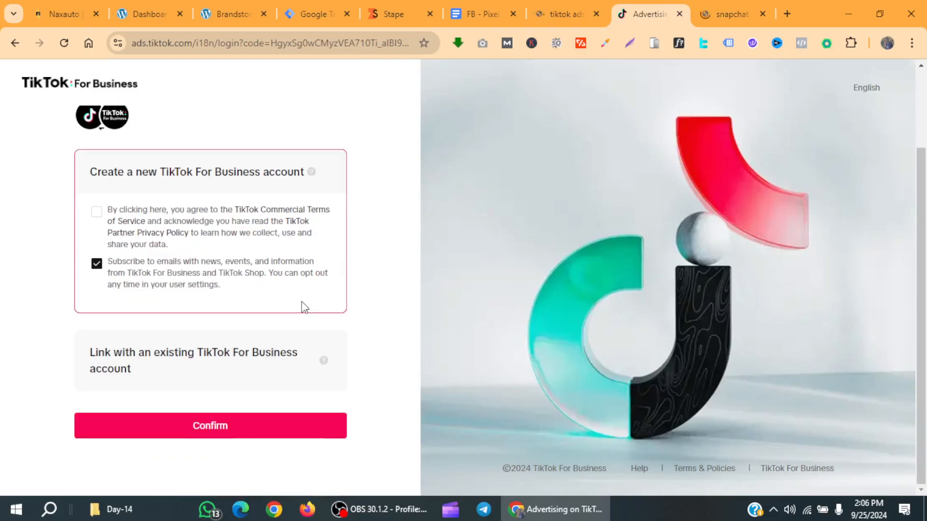
click(242, 425)
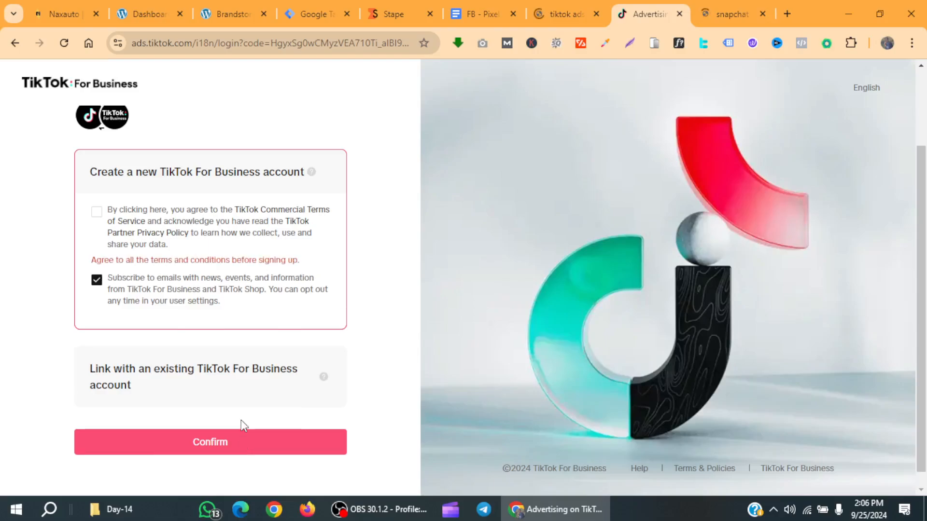
click(102, 213)
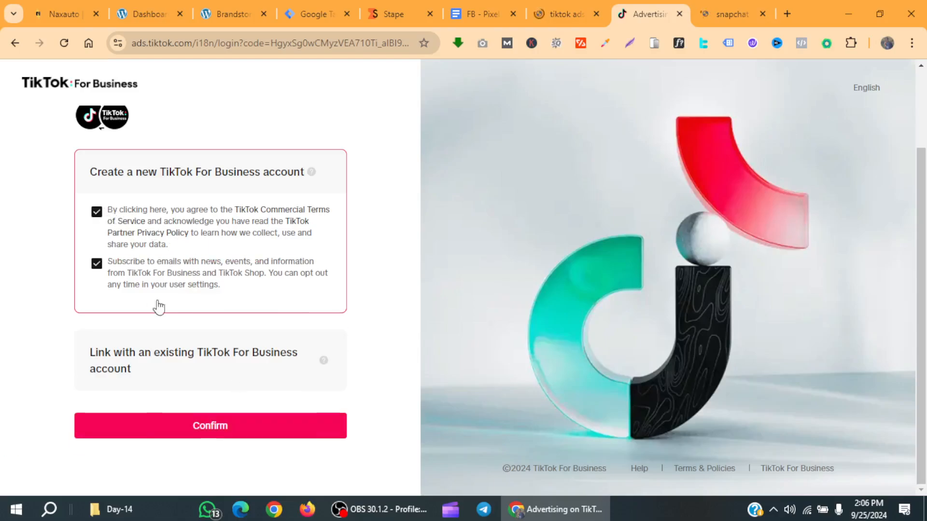
click(208, 425)
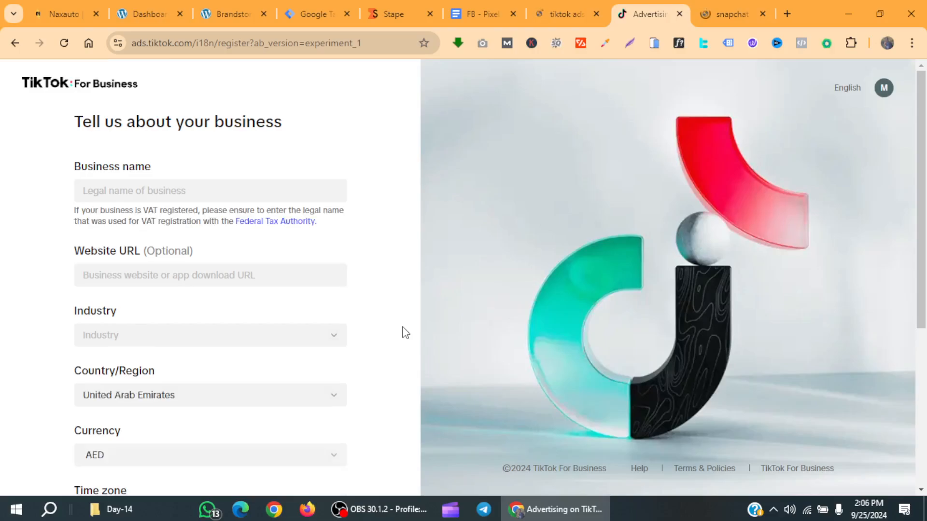
Fill the business registration form with the saved Naxauto autofill entry, using Naxauto as the business name
scroll(337, 304, down, 5)
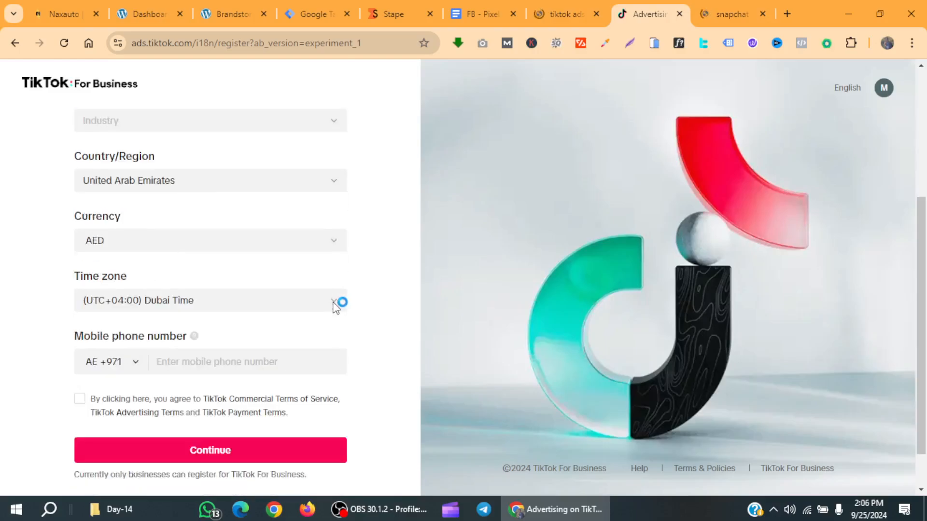
scroll(337, 308, up, 5)
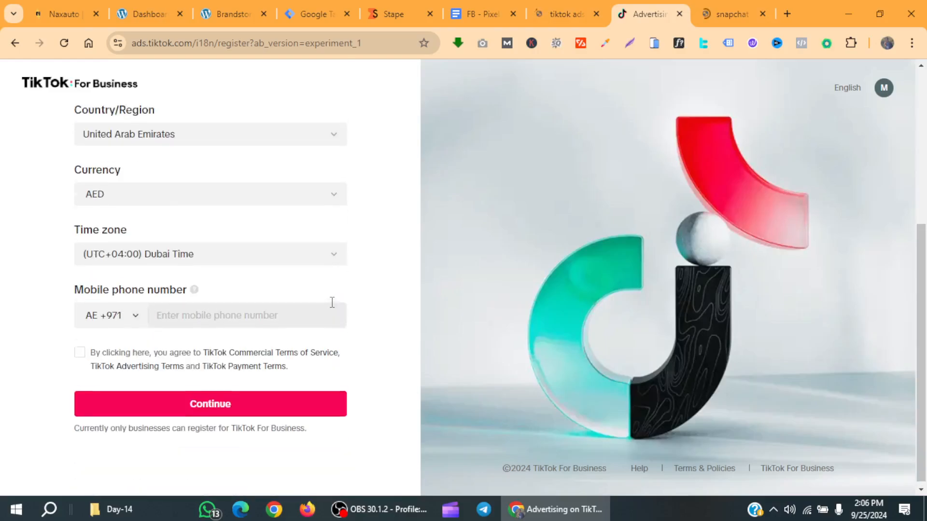
scroll(333, 303, up, 1)
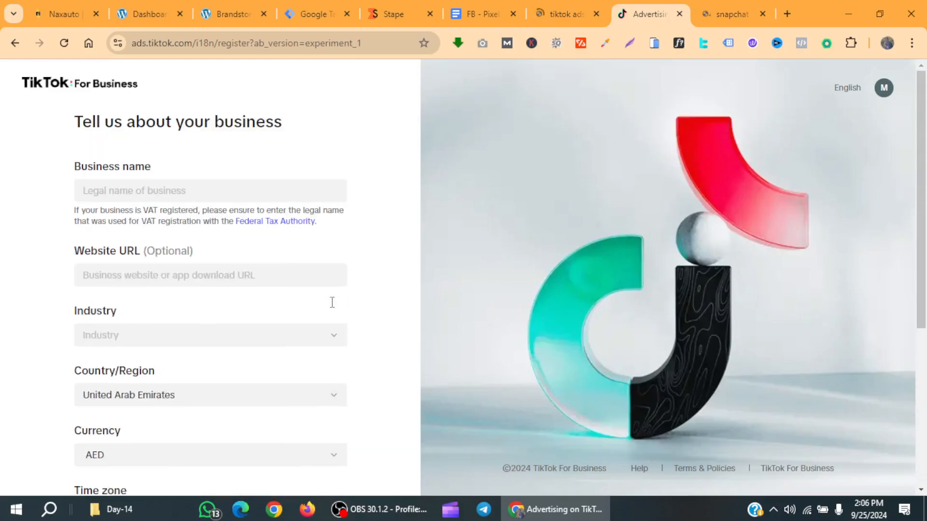
click(203, 188)
click(207, 227)
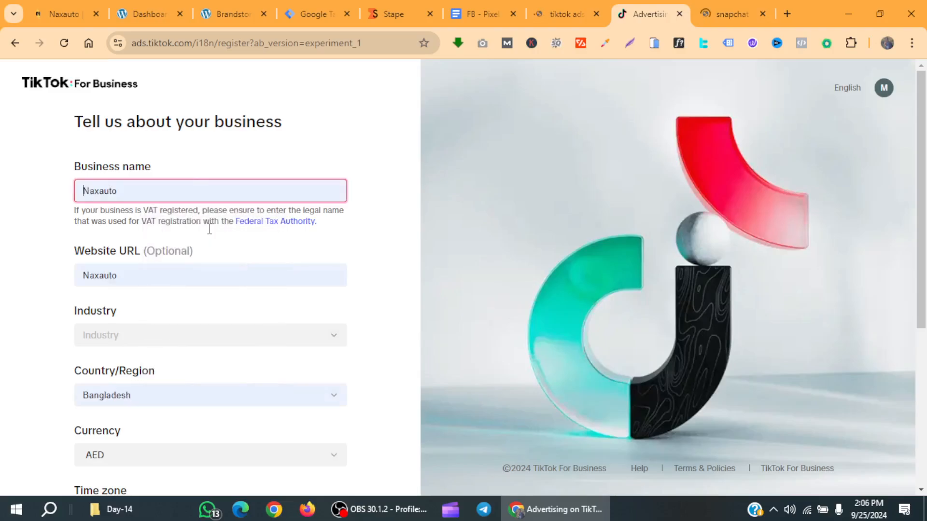
Replace the autofilled website URL with naxauto.site
scroll(212, 227, down, 1)
click(198, 206)
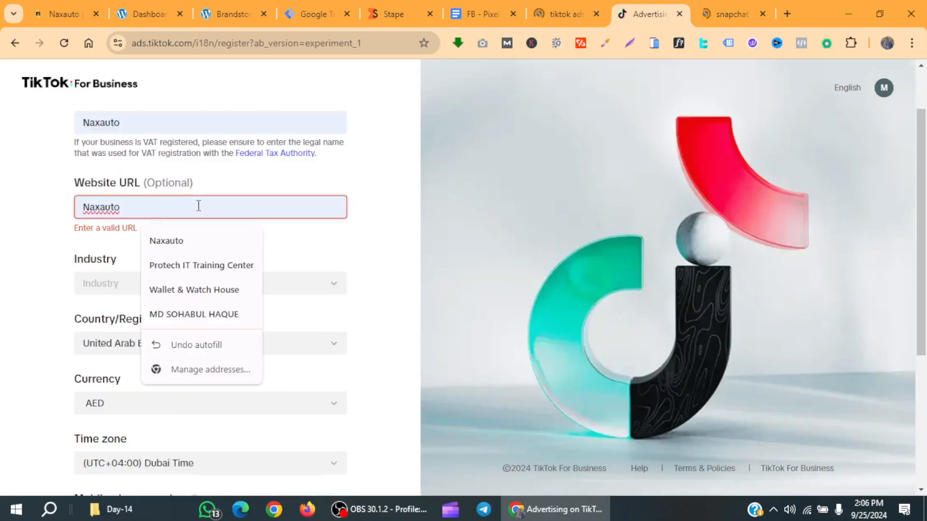
key(BackSpace)
key(BackSpace)
key(BackSpace)
key(BackSpace)
key(BackSpace)
key(BackSpace)
key(BackSpace)
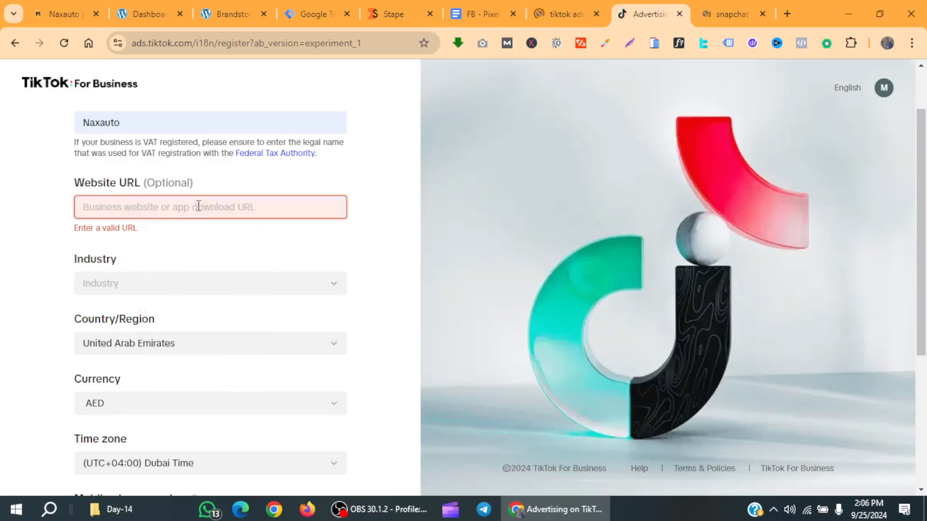
text(nax)
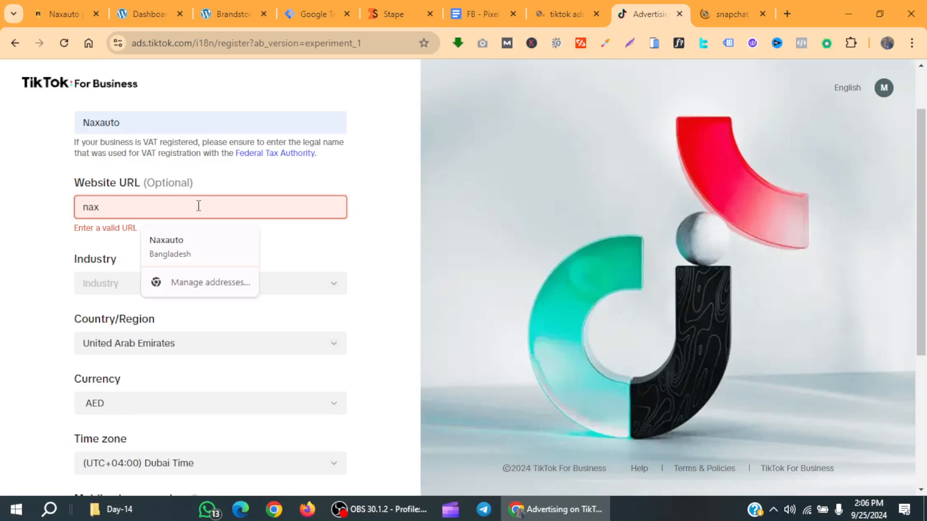
text(auto.site)
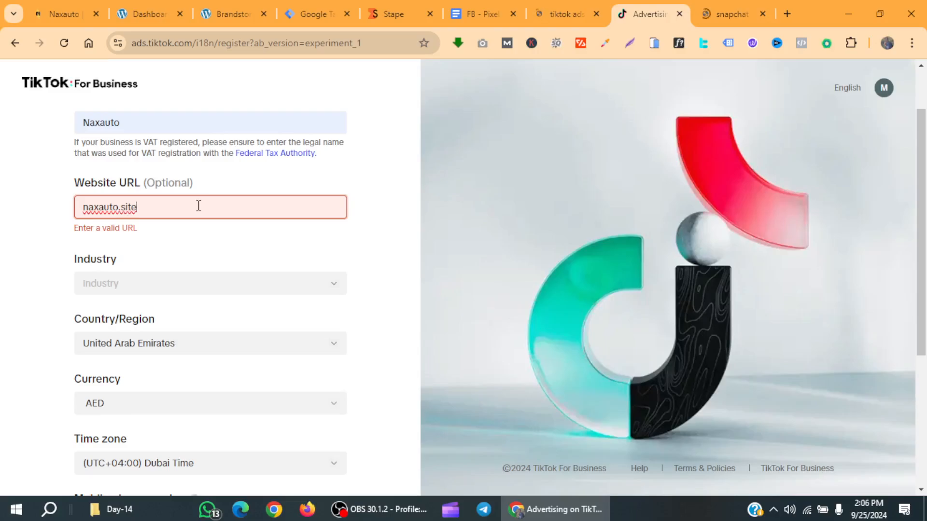
click(197, 236)
Set the industry to Vocational Education under Education & Training and the currency to USD
scroll(197, 240, down, 1)
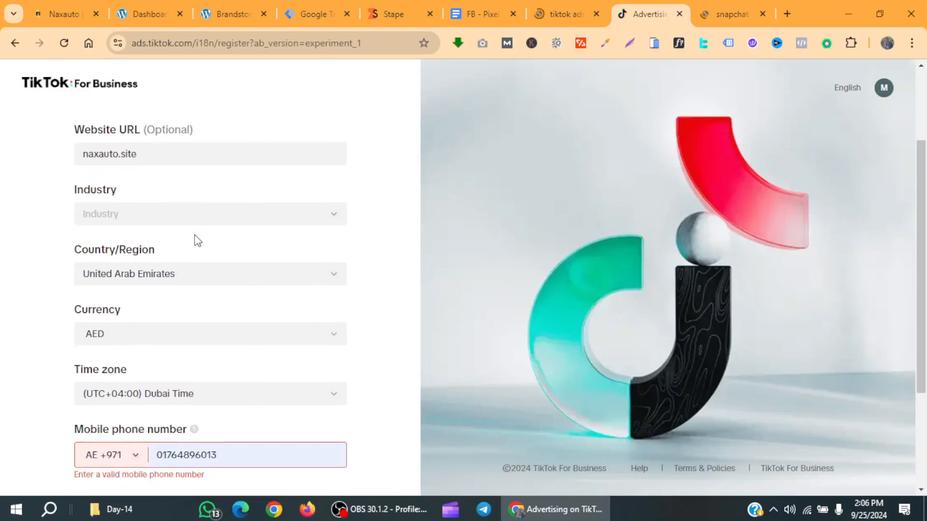
click(211, 205)
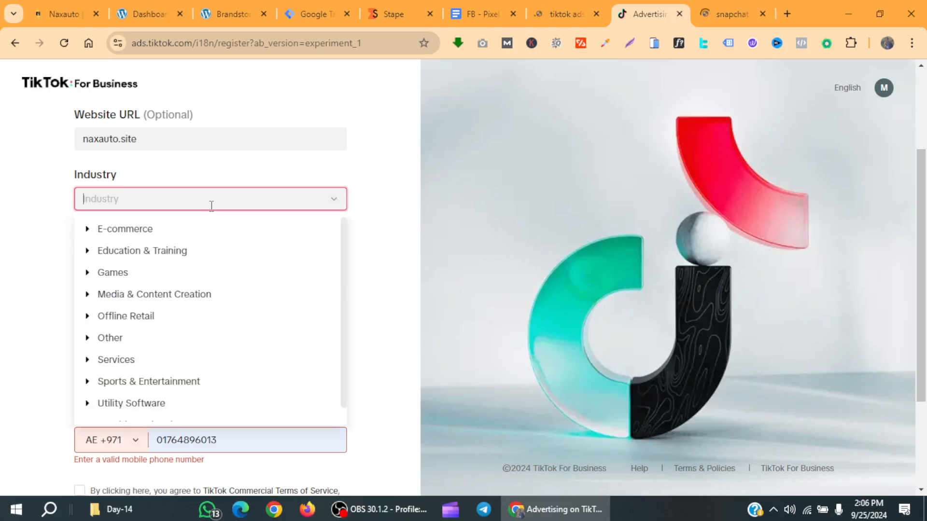
click(188, 255)
click(188, 255)
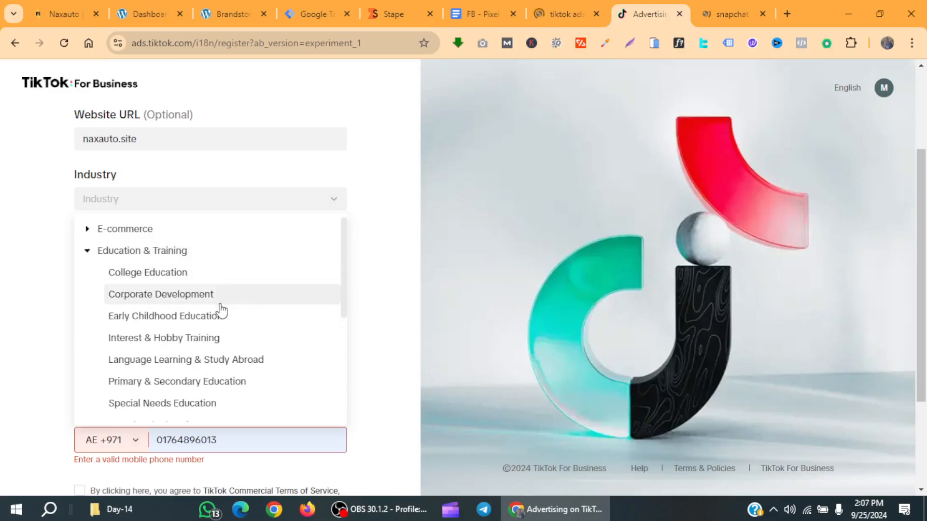
scroll(237, 325, down, 2)
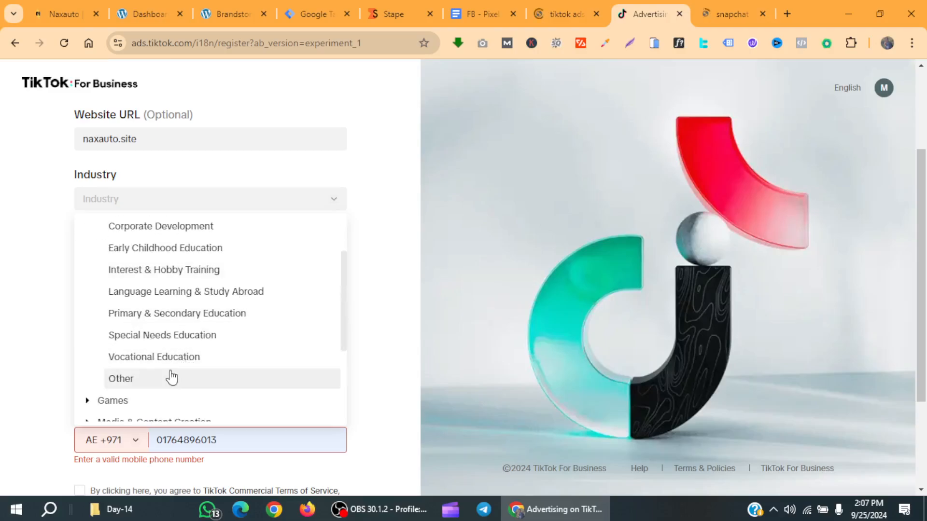
scroll(169, 373, up, 2)
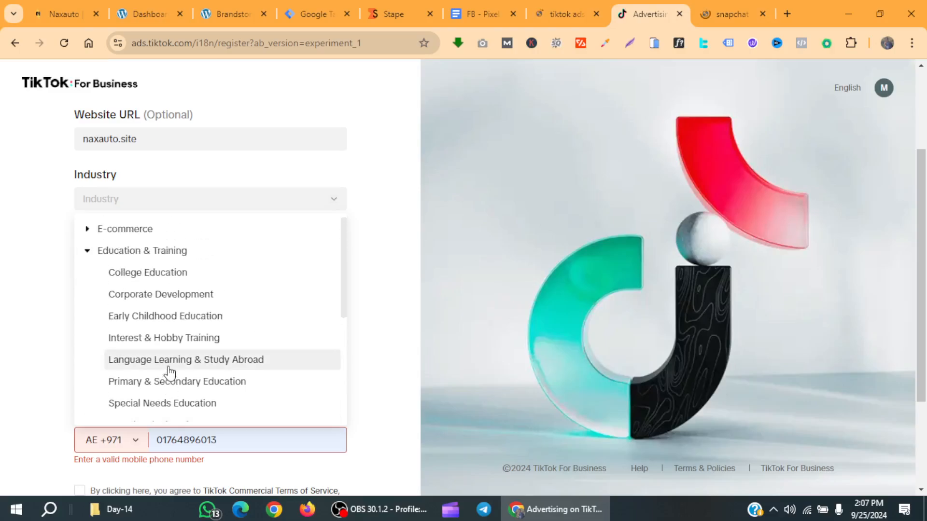
scroll(169, 373, down, 2)
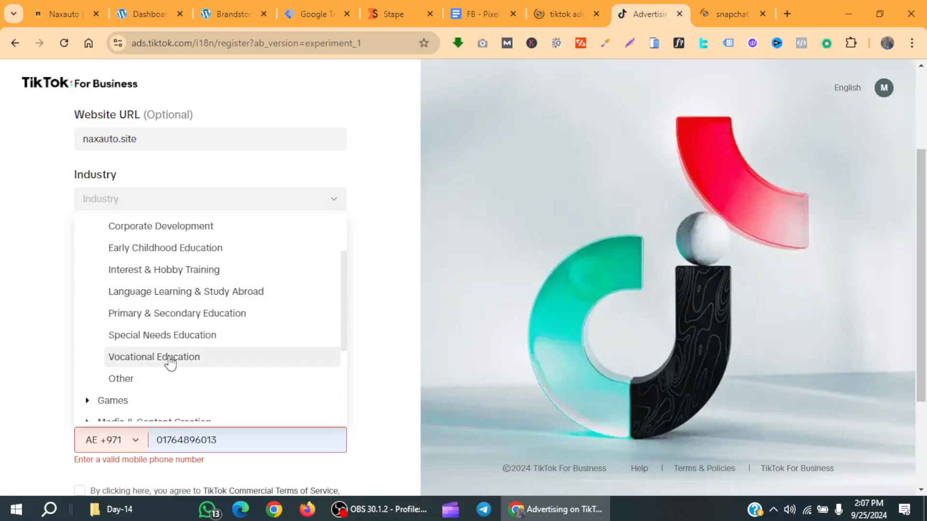
click(169, 357)
click(183, 324)
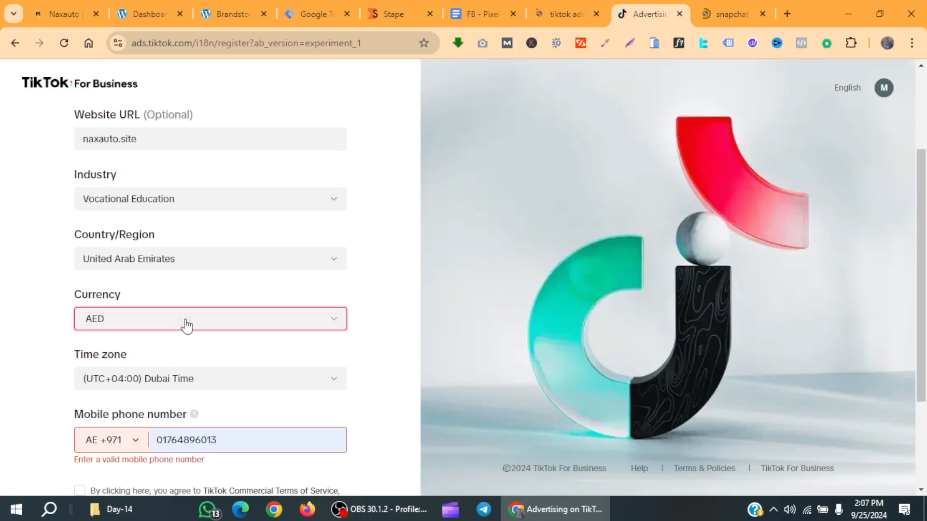
click(122, 372)
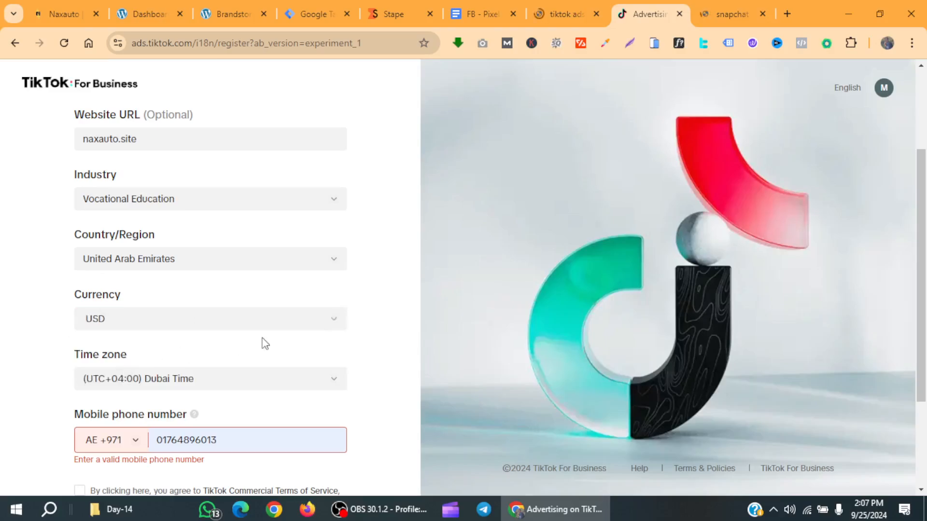
Set the account's time zone to (UTC+06:00) Dhaka Time from the other countries/regions group
scroll(300, 333, down, 1)
click(273, 305)
click(338, 312)
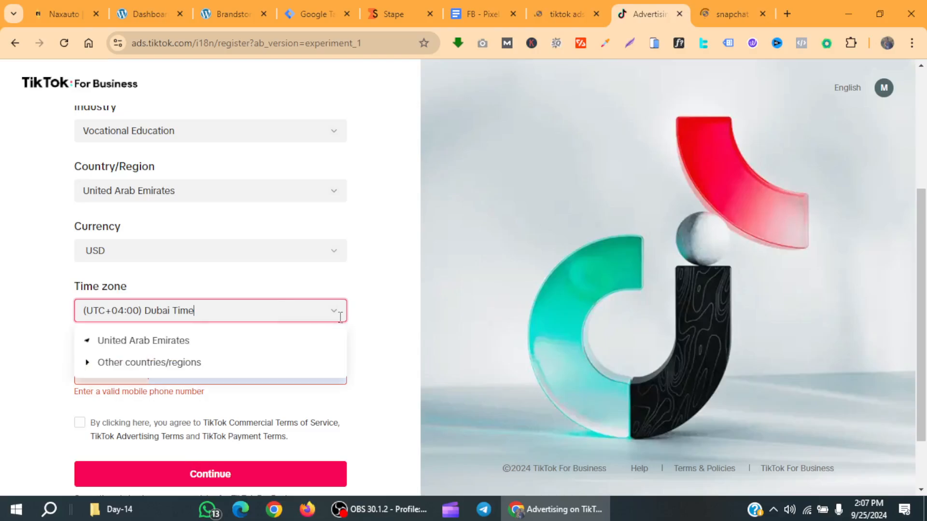
click(340, 317)
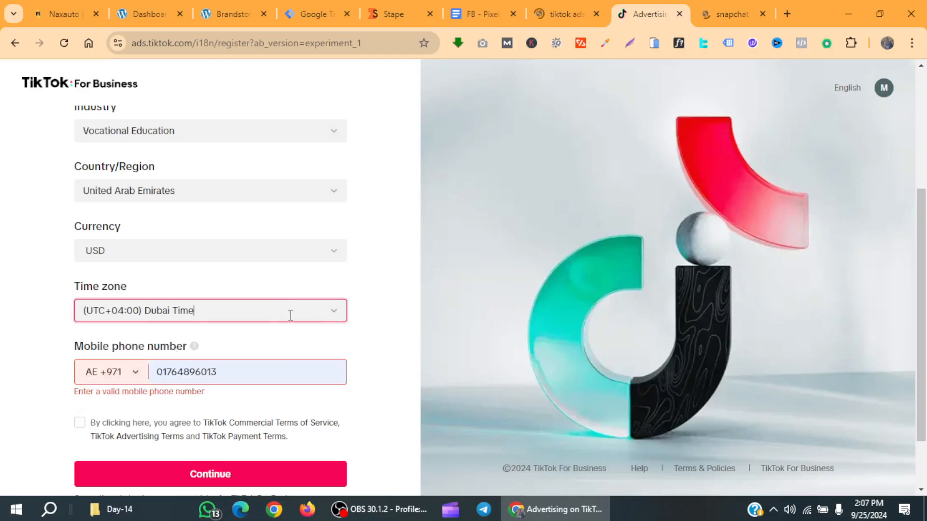
click(291, 315)
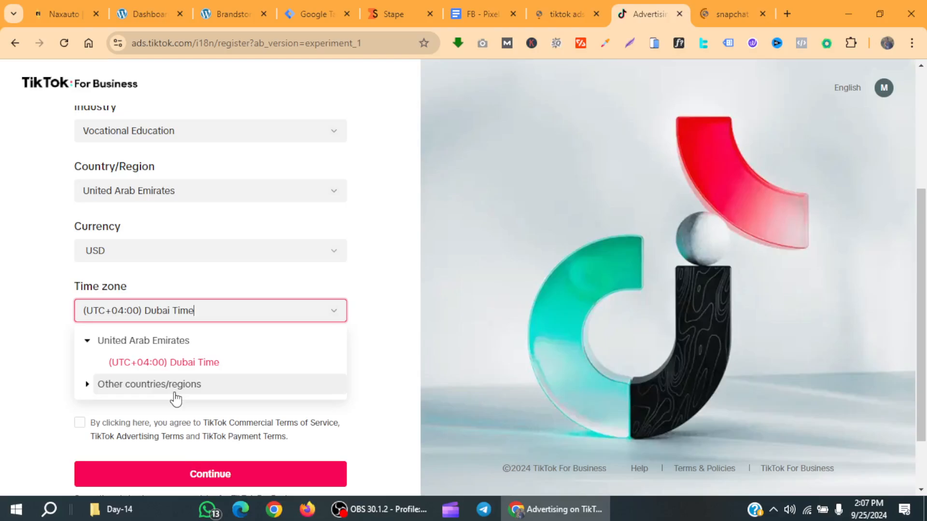
drag(173, 386, 177, 386)
click(86, 385)
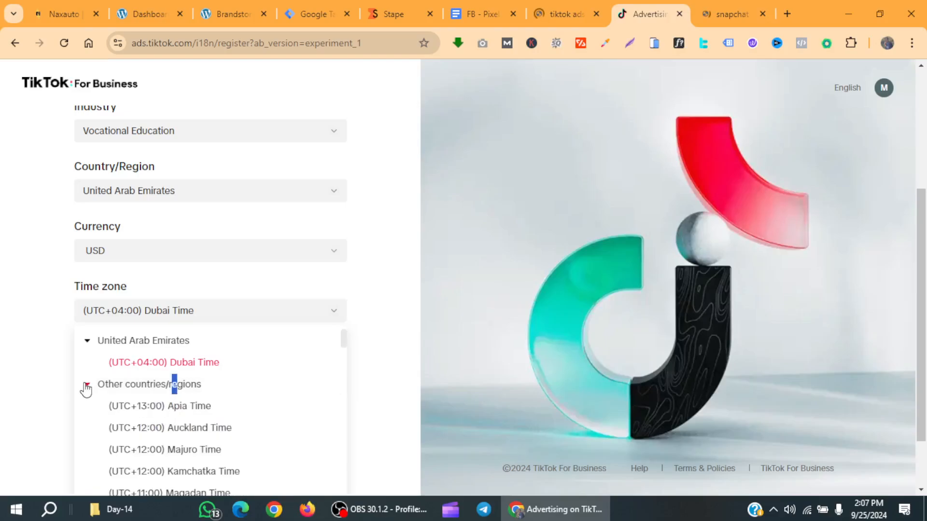
scroll(190, 397, down, 5)
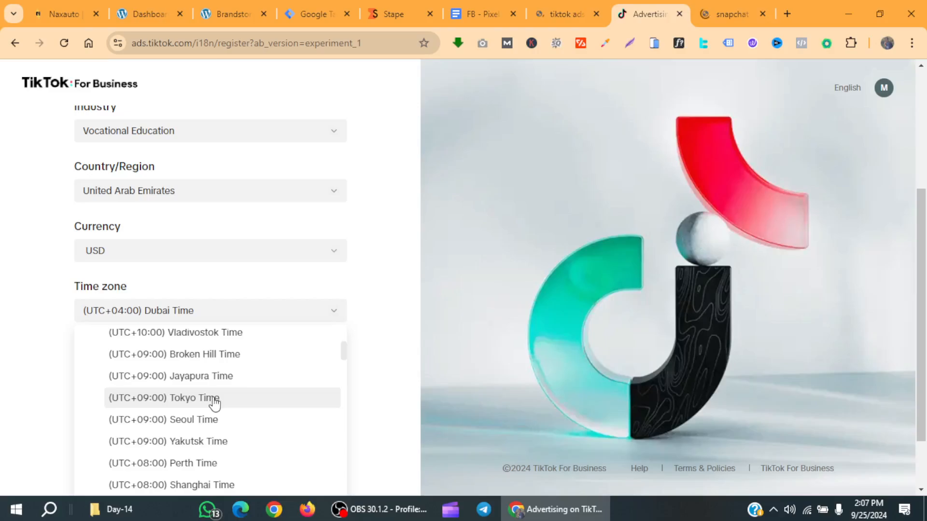
scroll(215, 403, down, 1)
scroll(215, 403, down, 3)
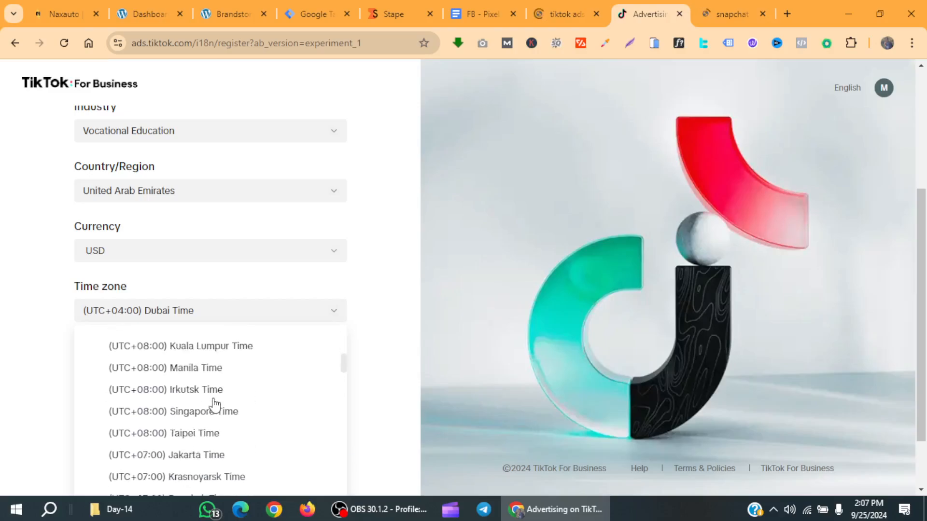
scroll(214, 403, up, 3)
scroll(214, 404, up, 5)
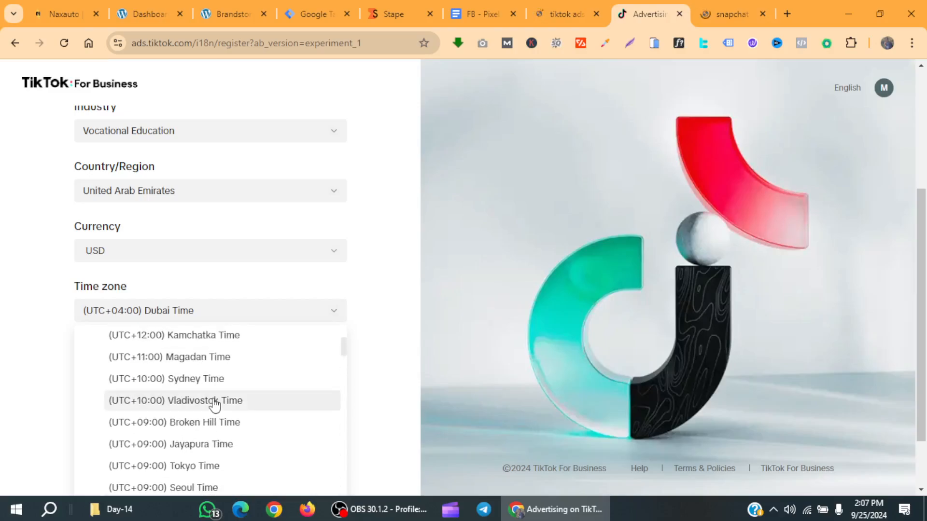
scroll(215, 404, down, 3)
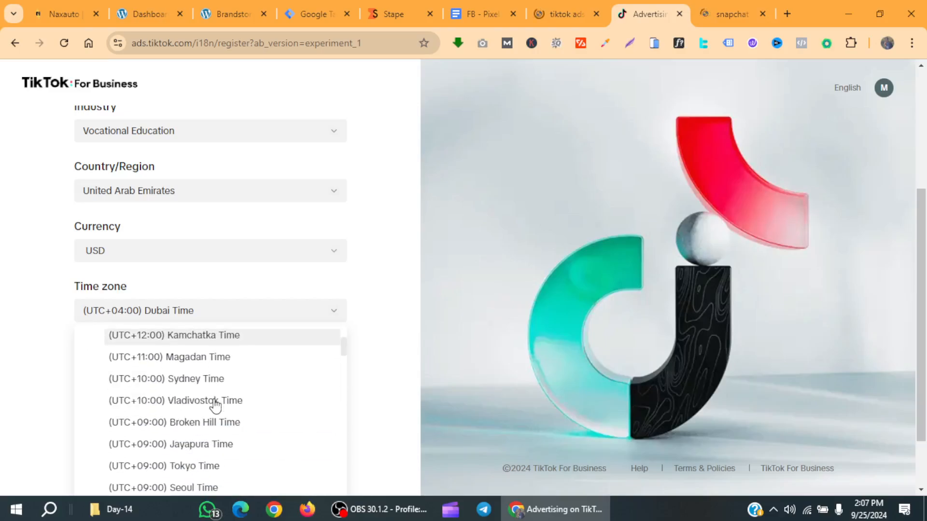
scroll(214, 404, down, 5)
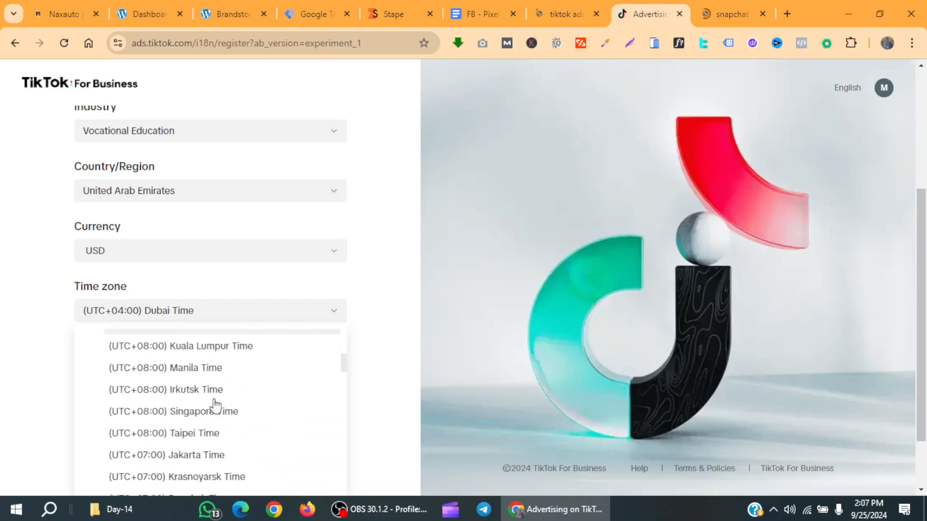
scroll(214, 405, down, 3)
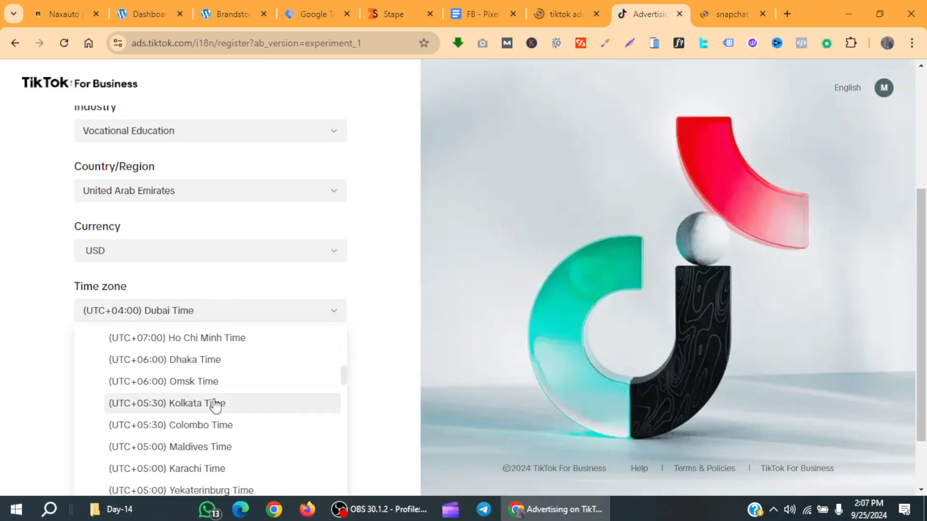
click(212, 363)
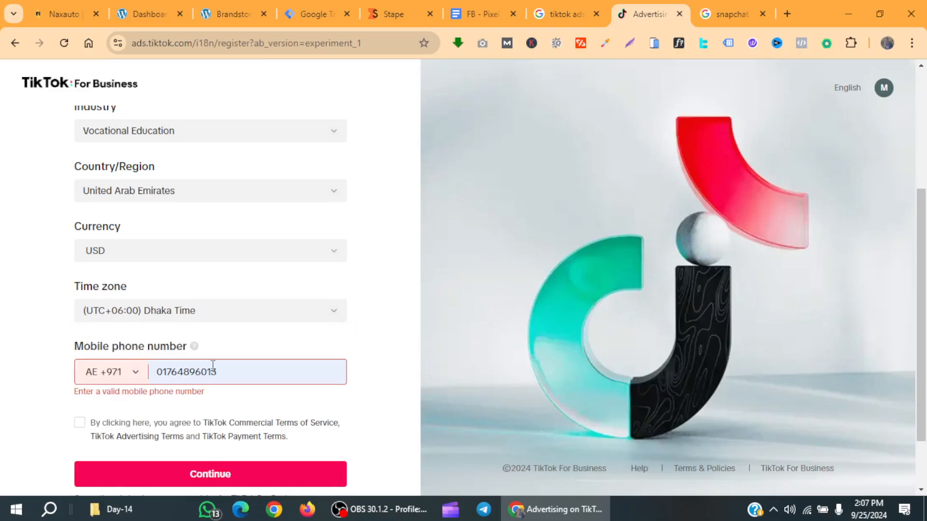
Look through the mobile phone number's country codes and search them for "bang"
click(138, 374)
scroll(154, 304, down, 3)
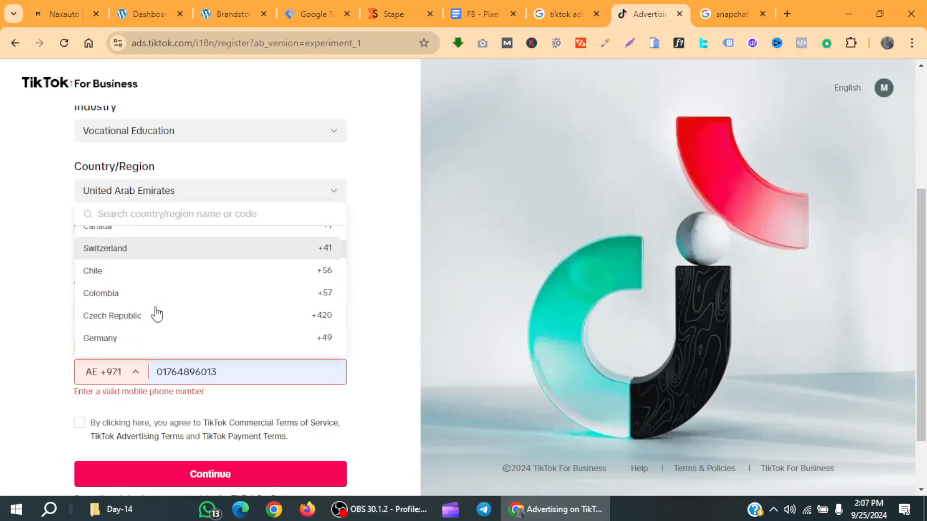
scroll(156, 314, up, 4)
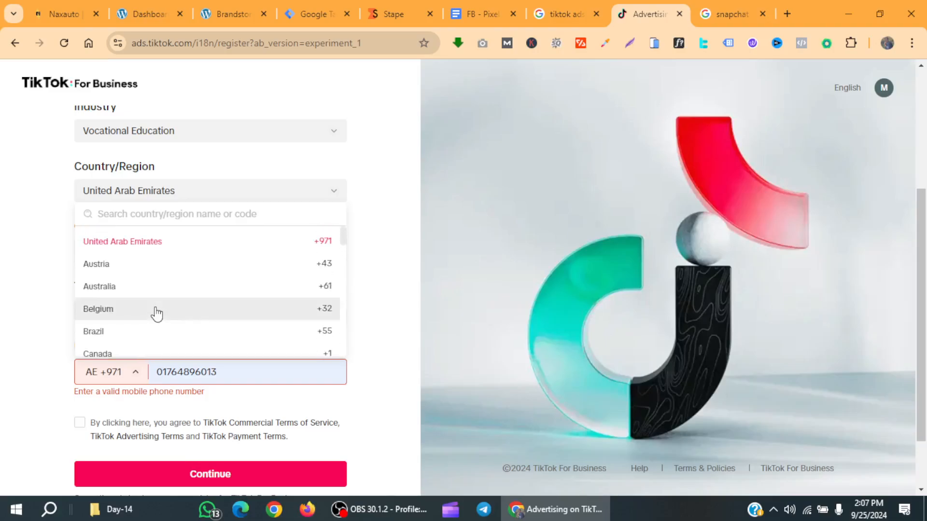
scroll(156, 314, up, 3)
scroll(156, 314, down, 4)
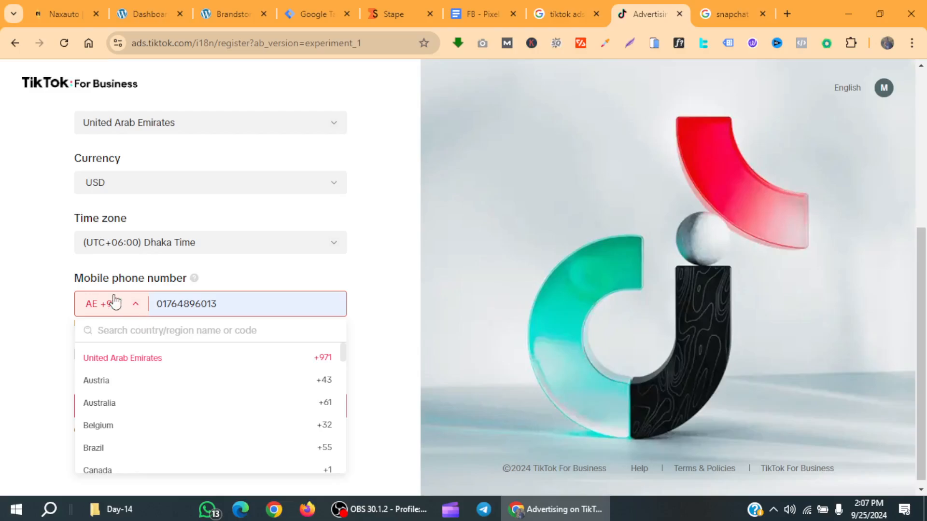
scroll(158, 414, down, 8)
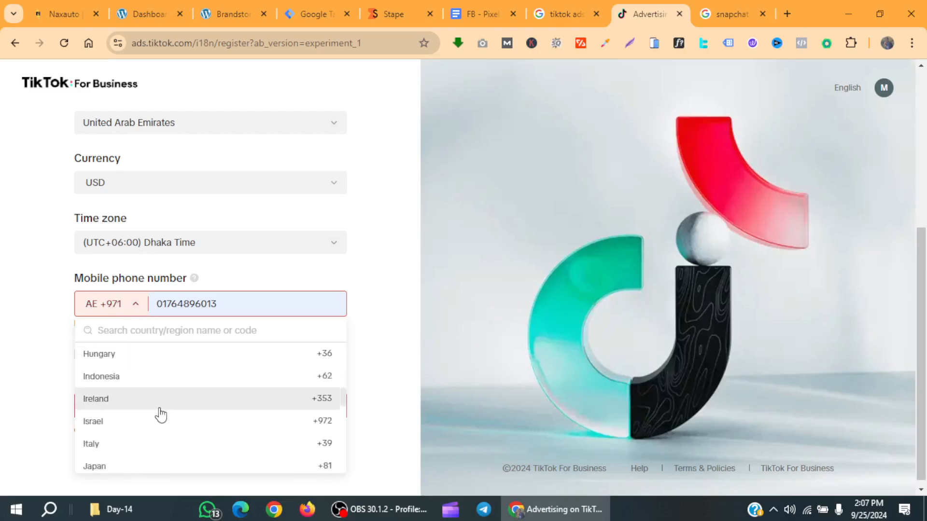
scroll(159, 414, down, 5)
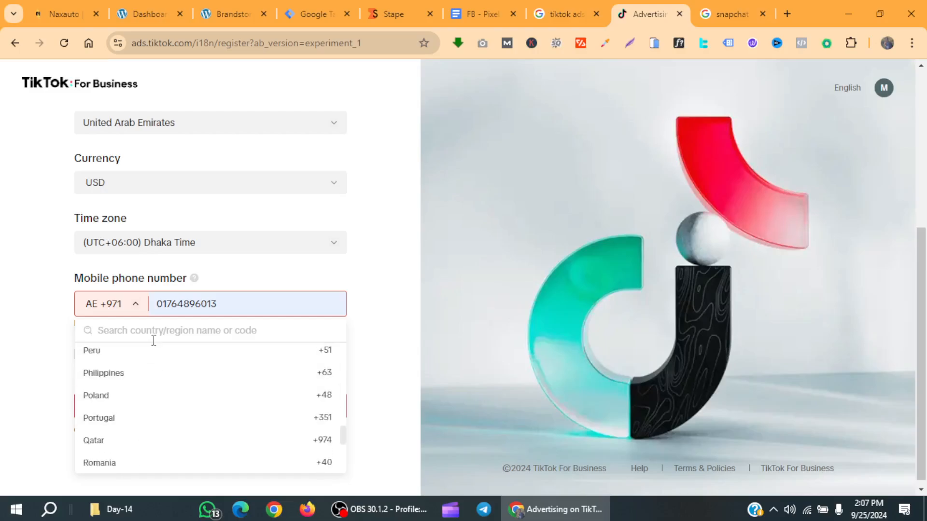
text(v)
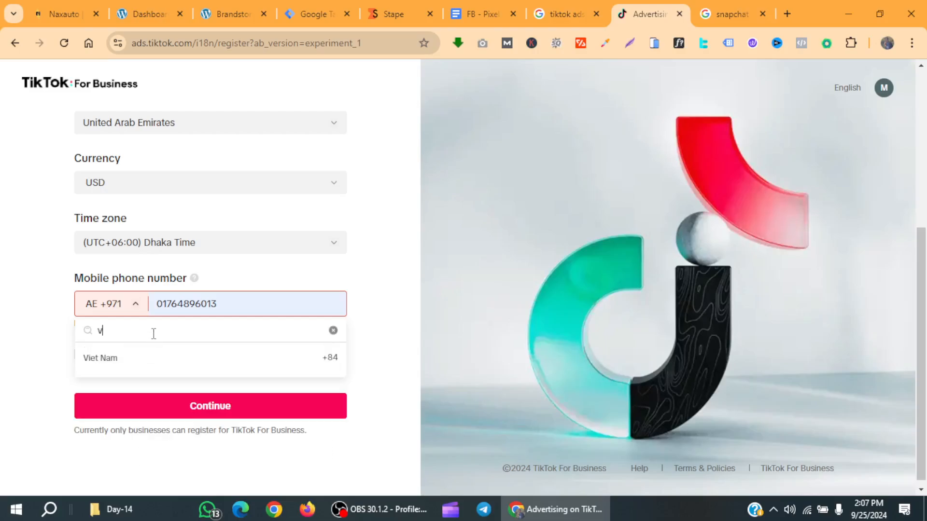
key(BackSpace)
text(bang)
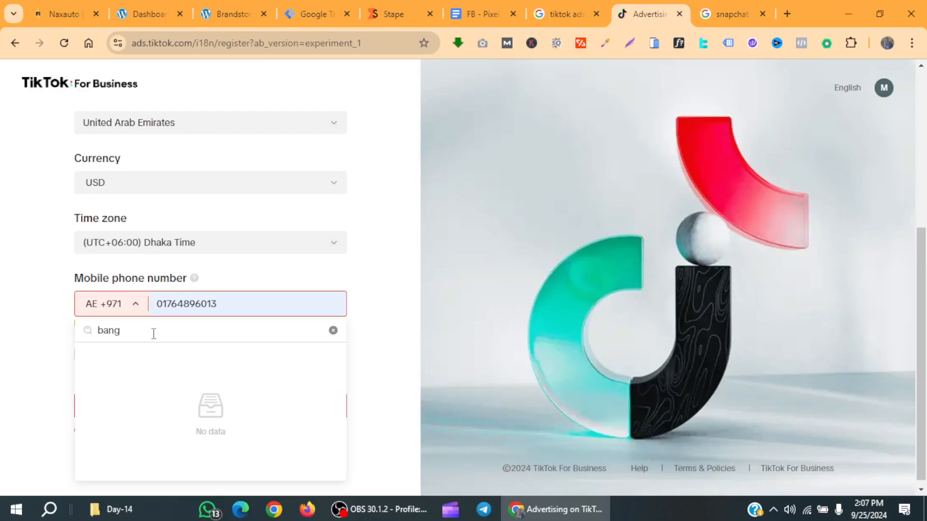
key(BackSpace)
key(BackSpace)
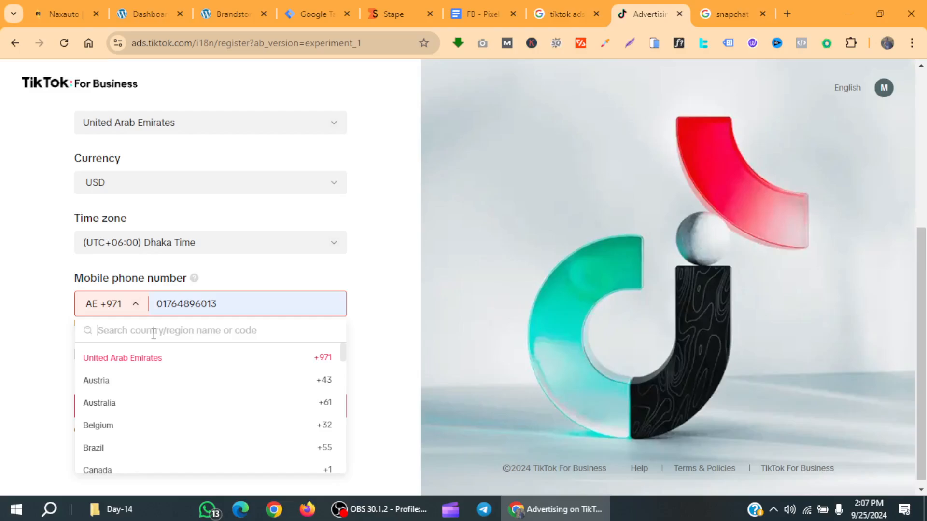
Search the phone country codes for "BD" and for the dialling code "+88"
text(BD)
key(BackSpace)
key(BackSpace)
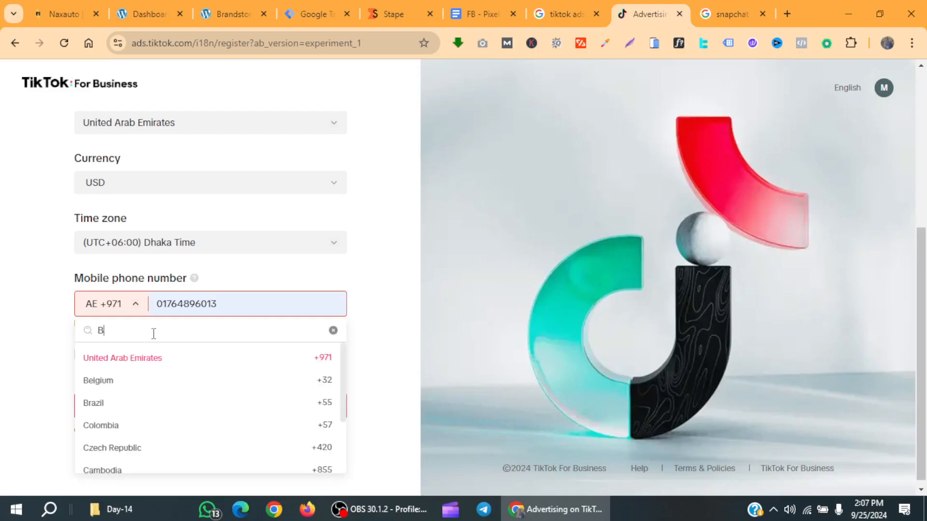
scroll(150, 369, down, 3)
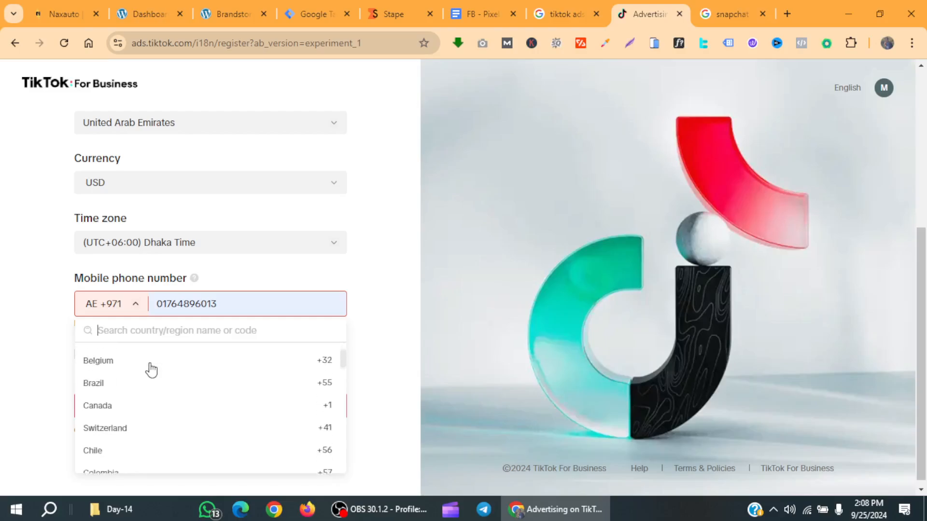
scroll(151, 370, down, 3)
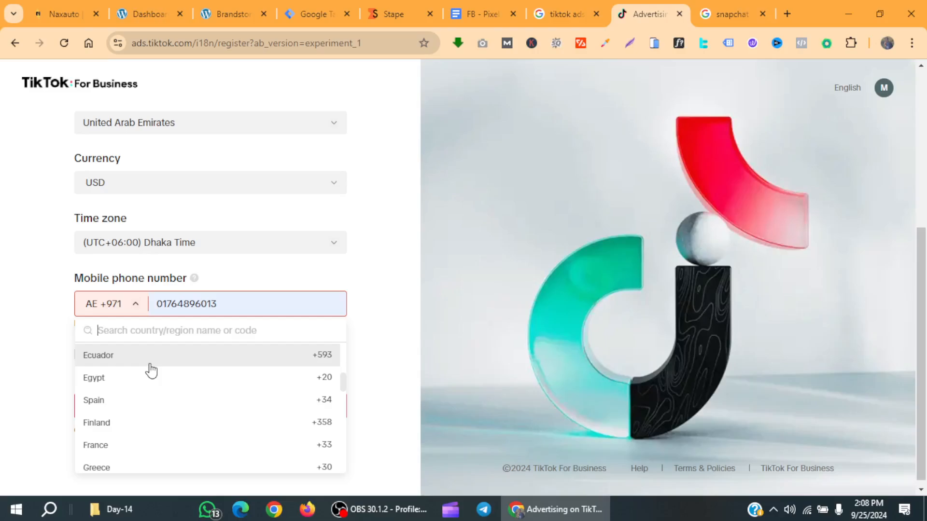
text(+88)
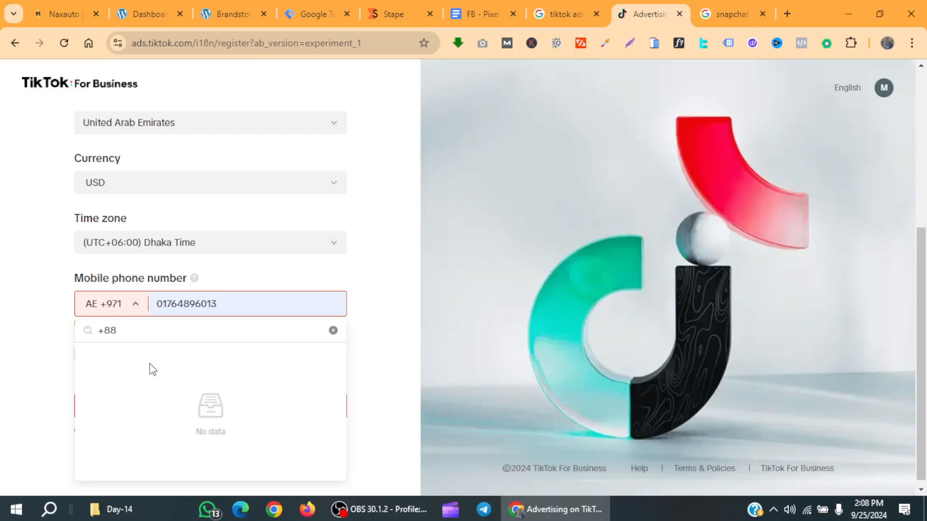
key(BackSpace)
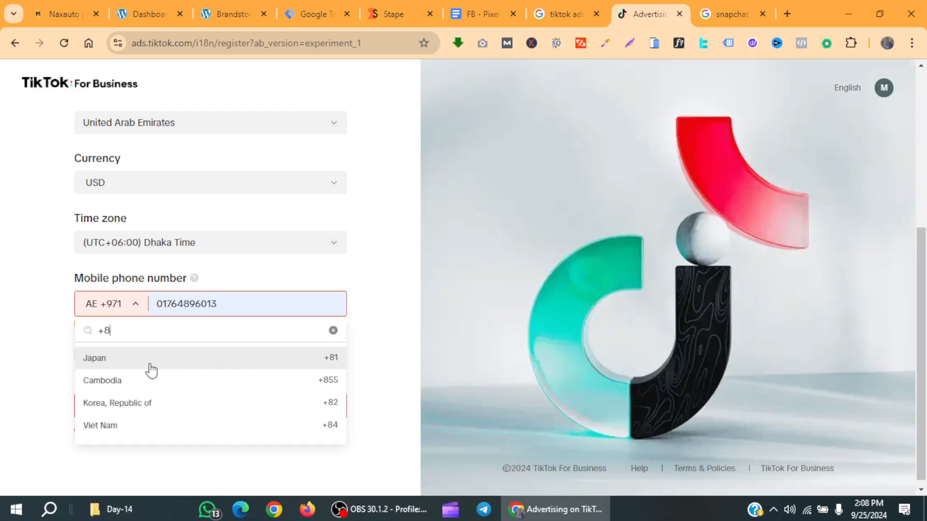
key(BackSpace)
key(BackSpace)
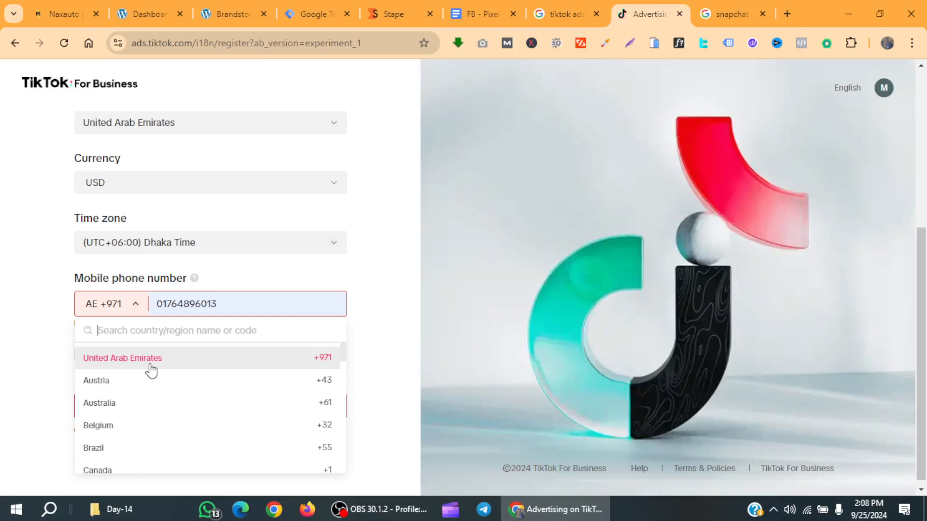
Choose Brazil (+55) as the country code for the mobile phone number
scroll(151, 369, down, 5)
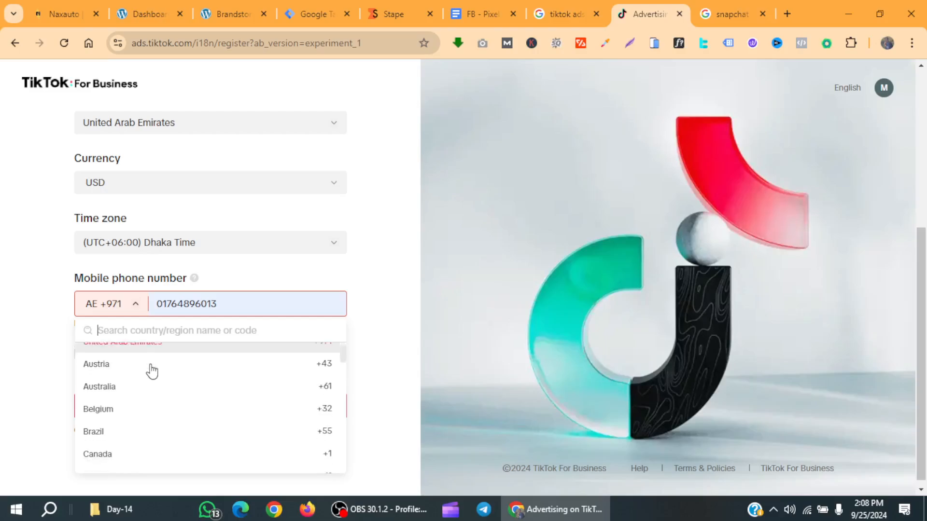
scroll(152, 380, down, 8)
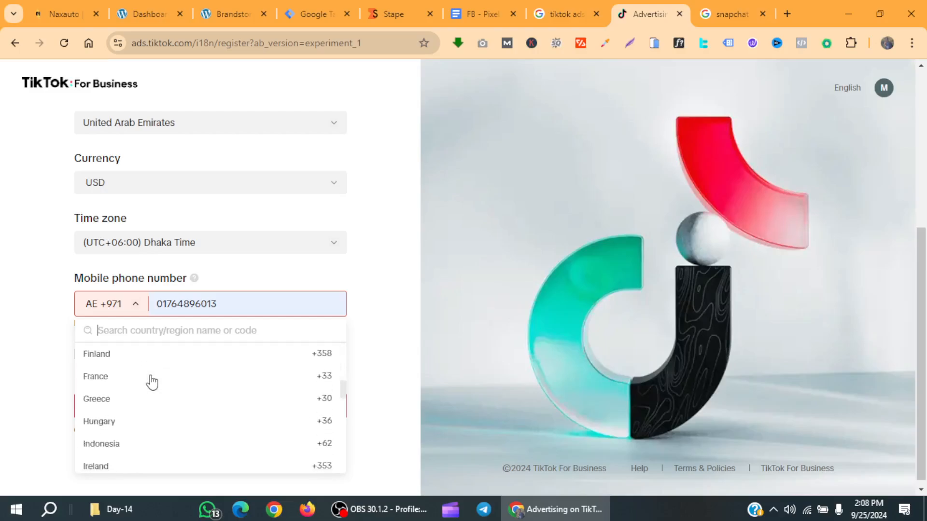
scroll(117, 412, down, 7)
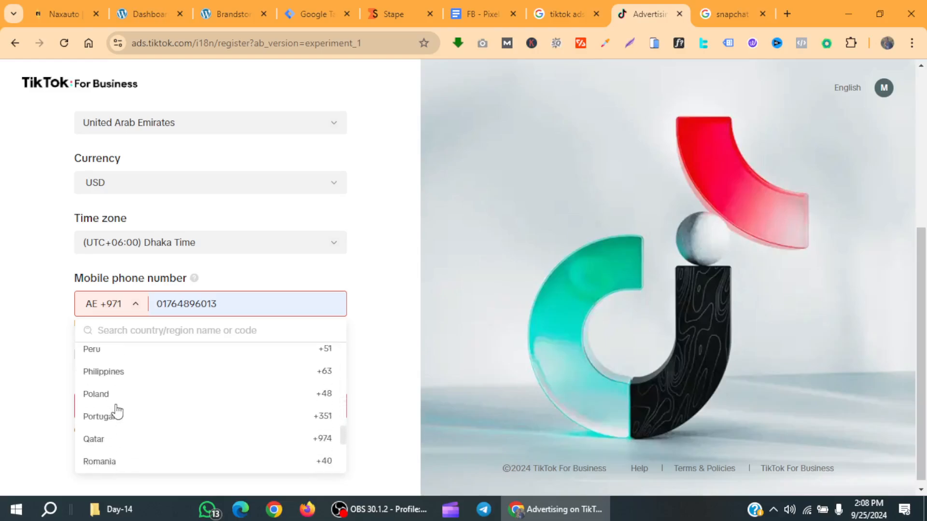
scroll(117, 410, down, 1)
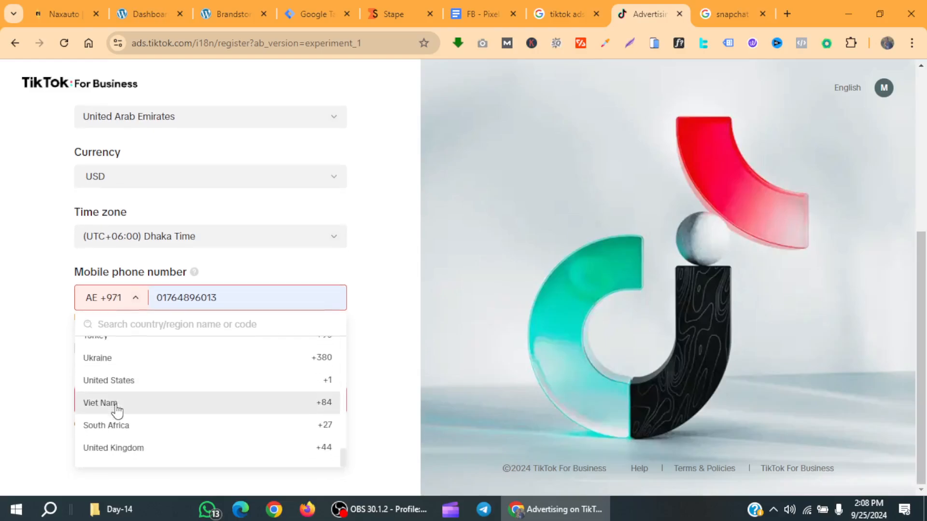
scroll(118, 411, up, 5)
scroll(145, 338, down, 4)
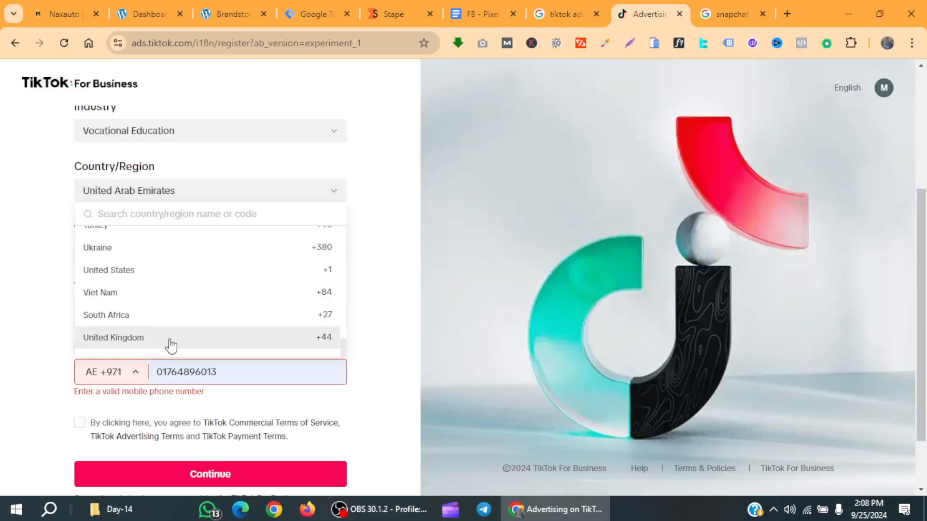
scroll(140, 313, up, 6)
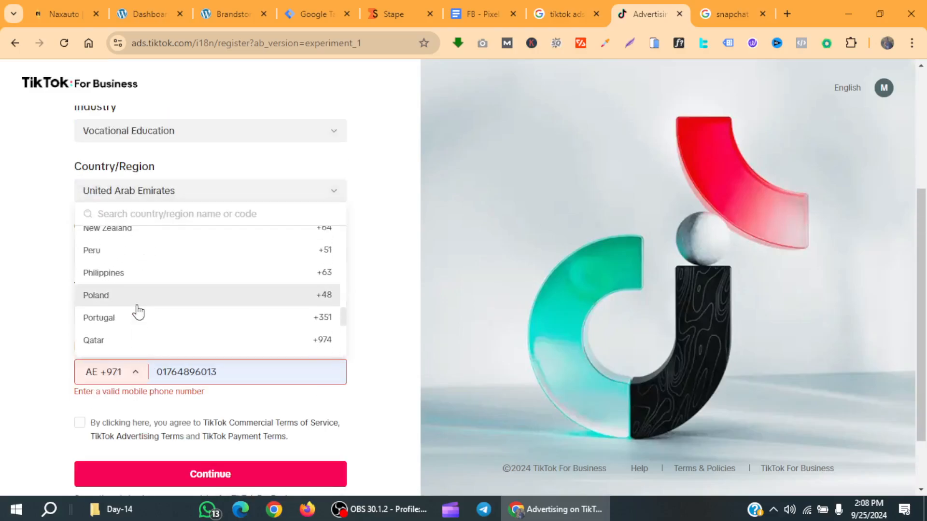
scroll(139, 312, up, 12)
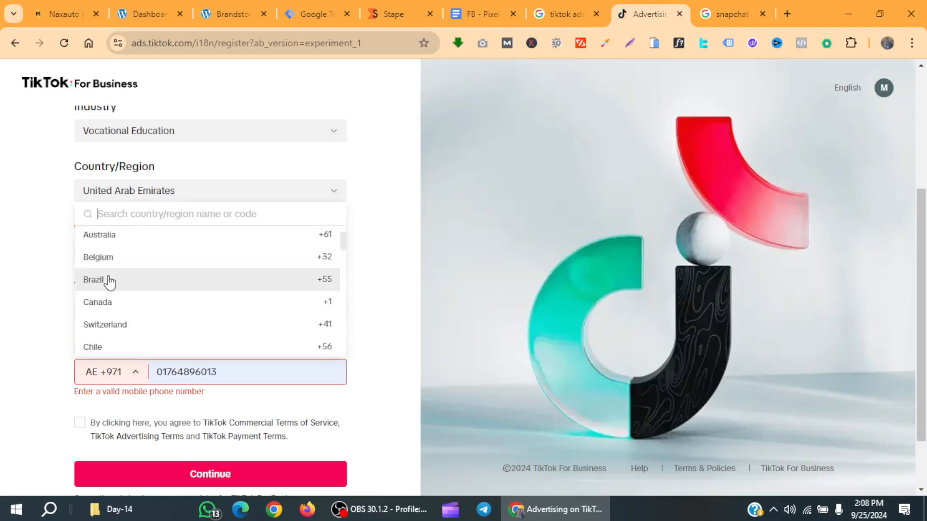
click(109, 282)
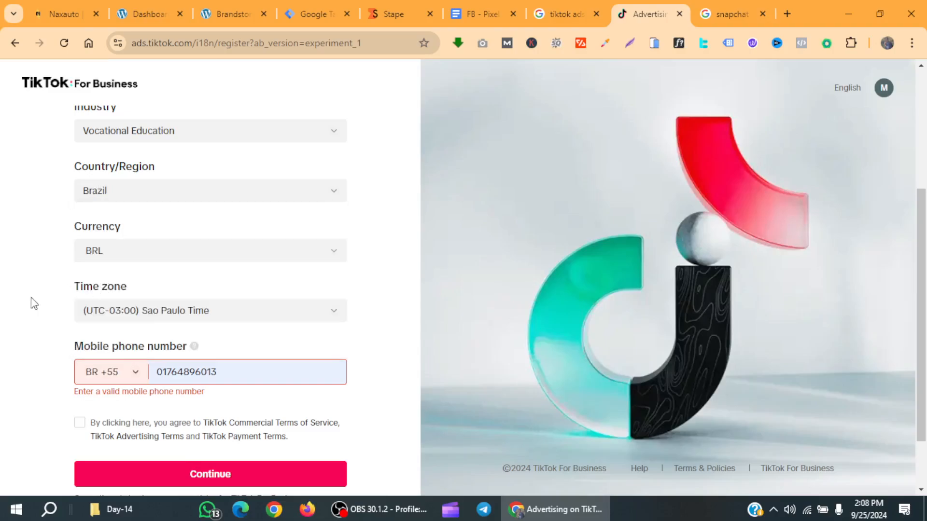
scroll(35, 298, down, 1)
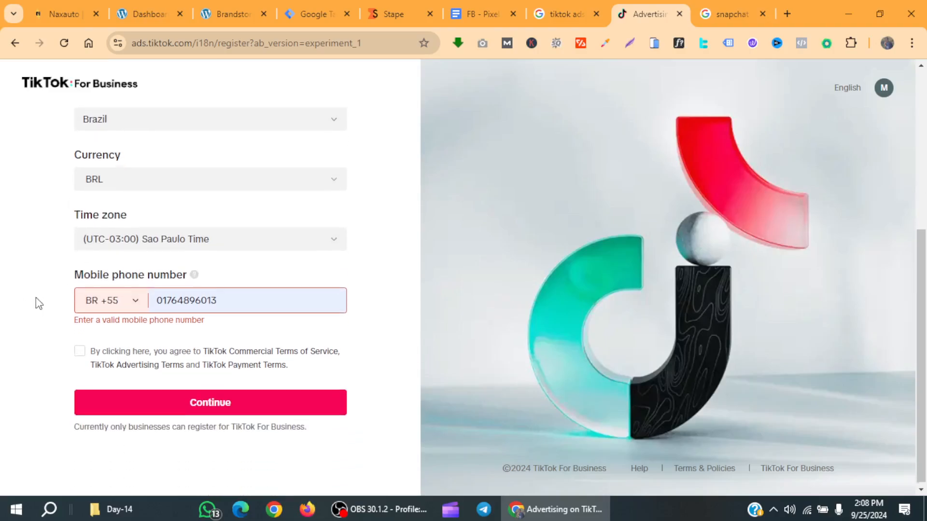
scroll(36, 299, up, 3)
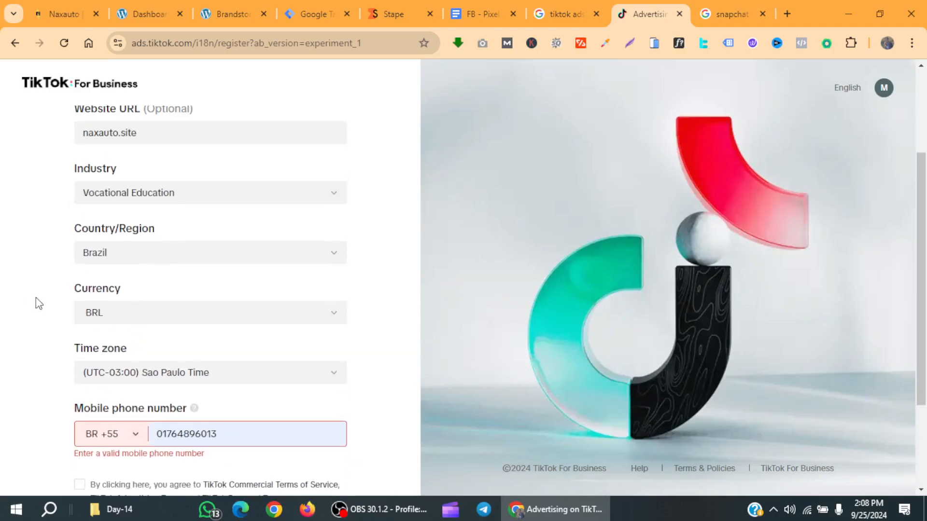
Try to set the Country/Region to Bangladesh by searching for "Bang" and accepting the suggested entry
click(258, 255)
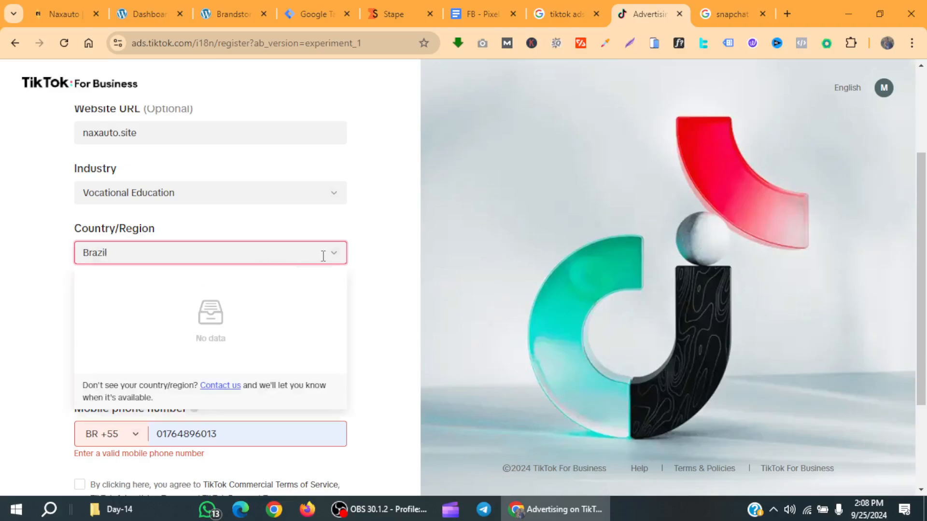
key(ctrl+a)
key(BackSpace)
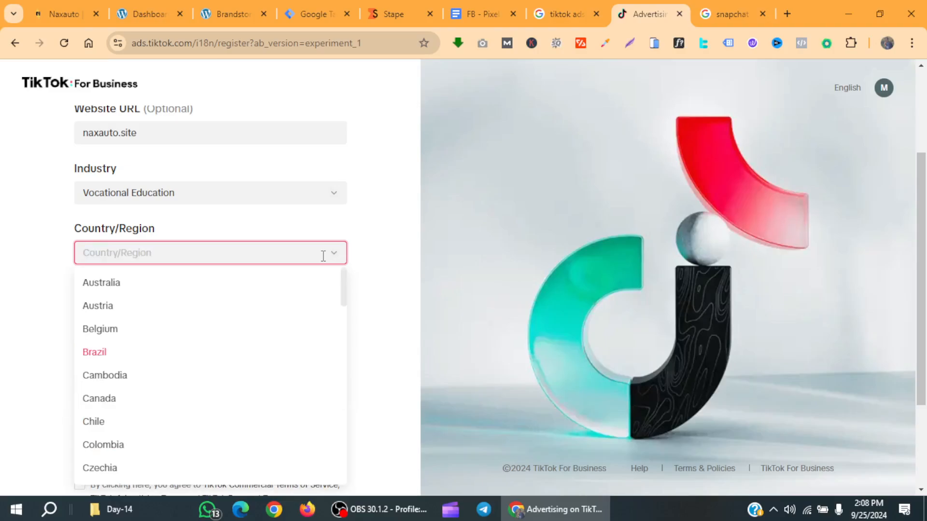
text(Ban)
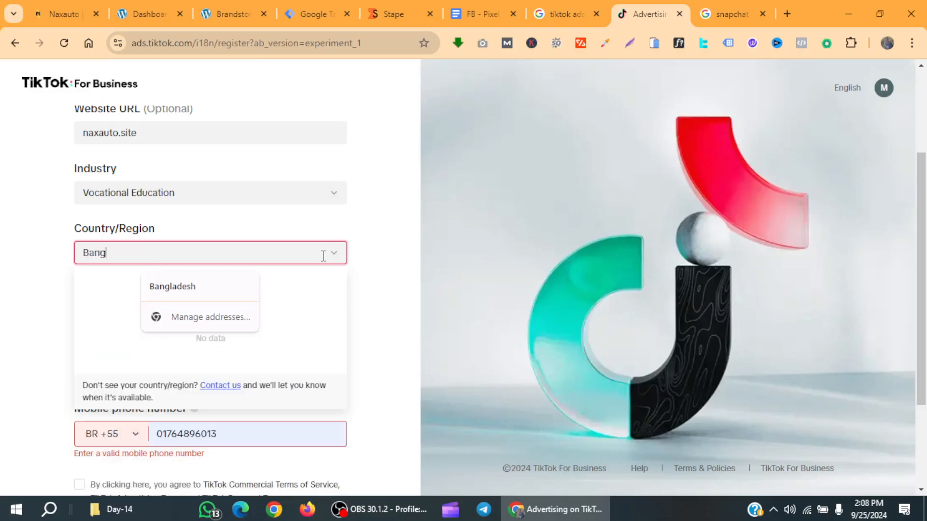
text(g)
click(178, 285)
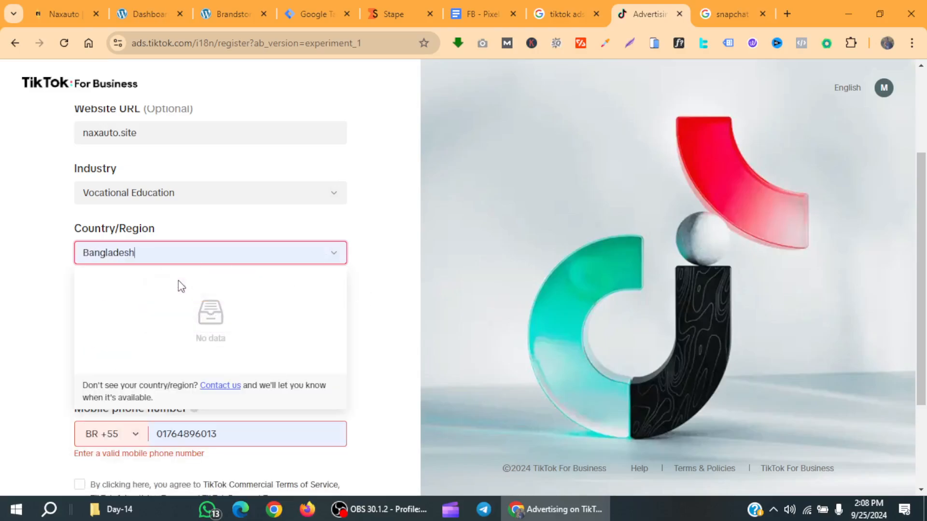
scroll(182, 320, down, 2)
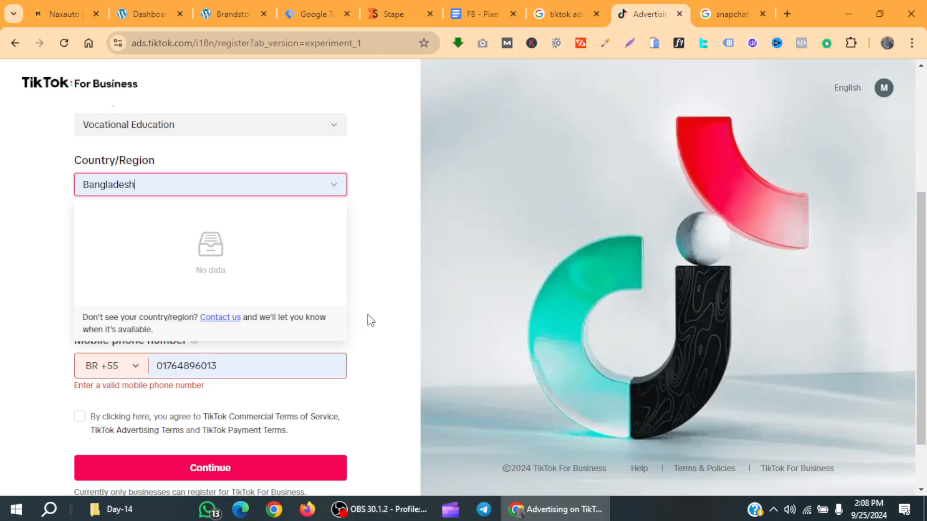
click(369, 320)
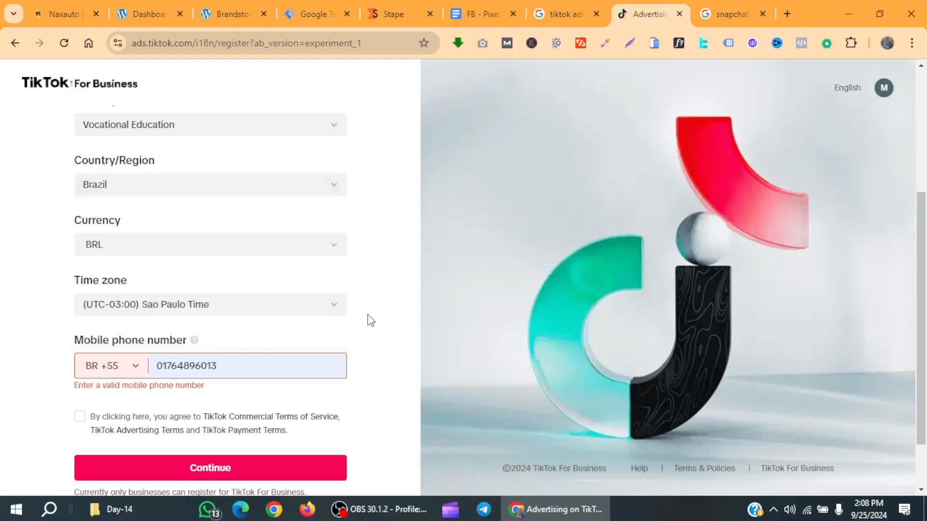
Try again to replace Brazil with the full name "Bangladesh" as the Country/Region
click(192, 188)
drag(185, 187, 3, 174)
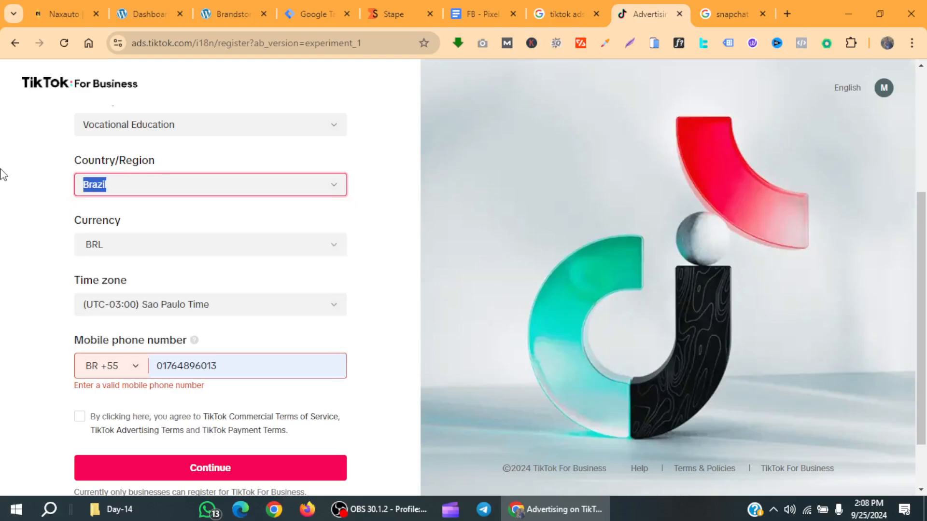
key(BackSpace)
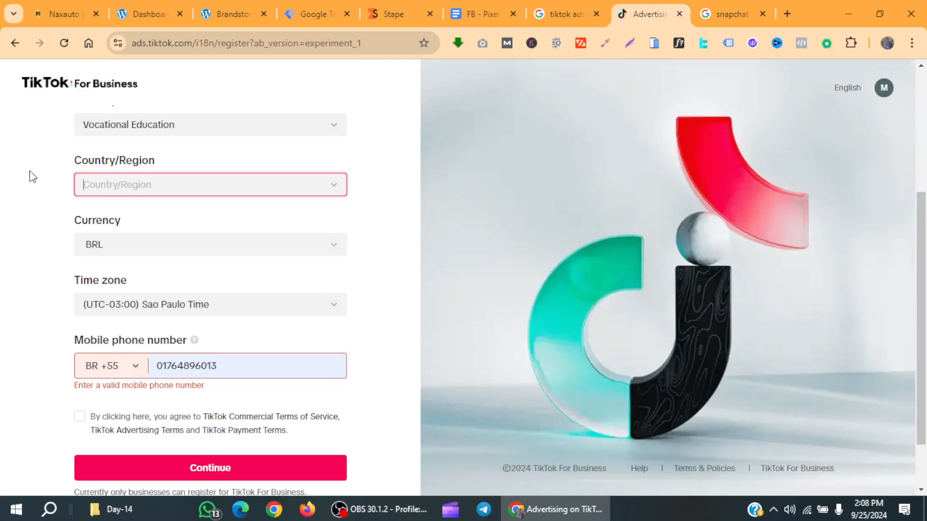
text(Bang)
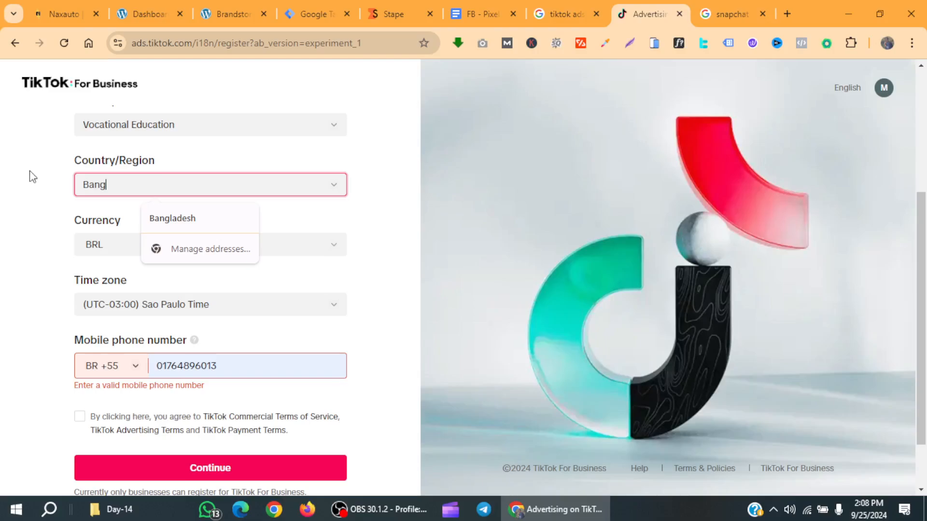
text(ladesh)
click(170, 218)
Examine which currency and time zone options are offered for Brazil
click(169, 244)
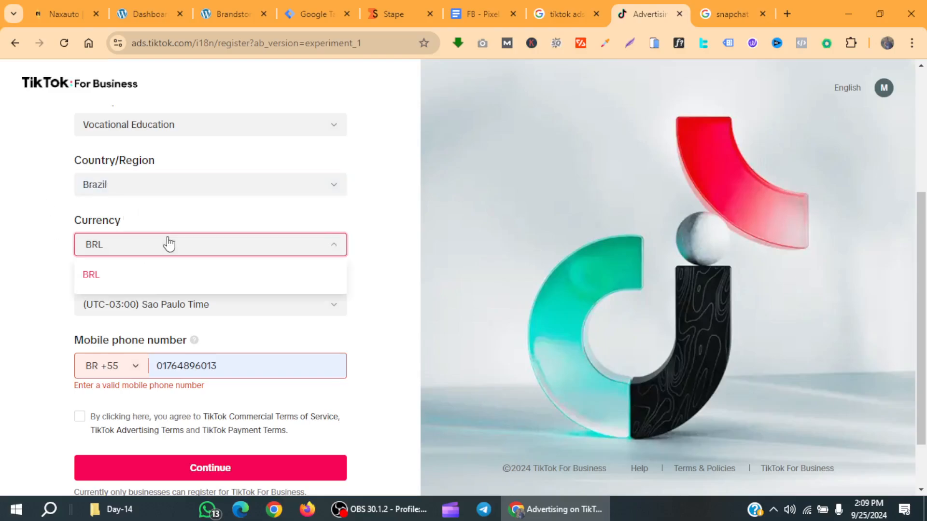
click(296, 251)
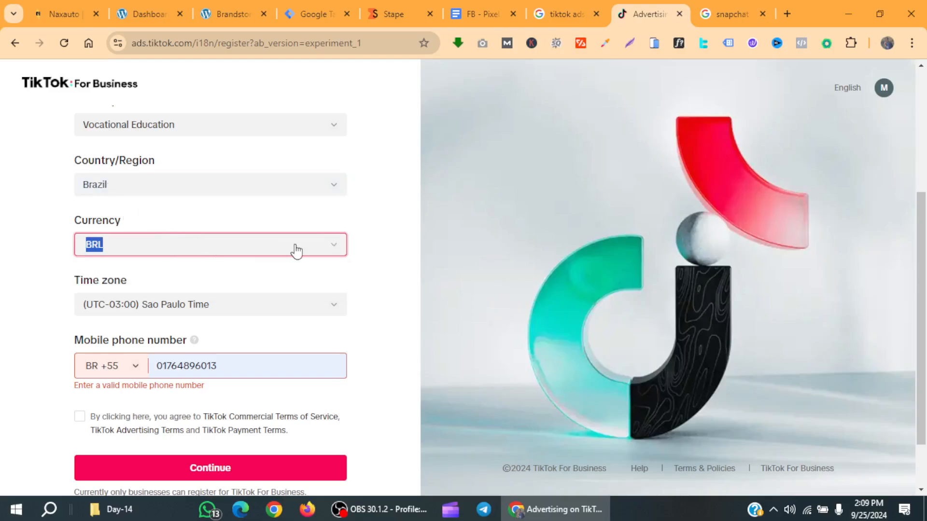
scroll(317, 209, up, 2)
scroll(317, 209, up, 2)
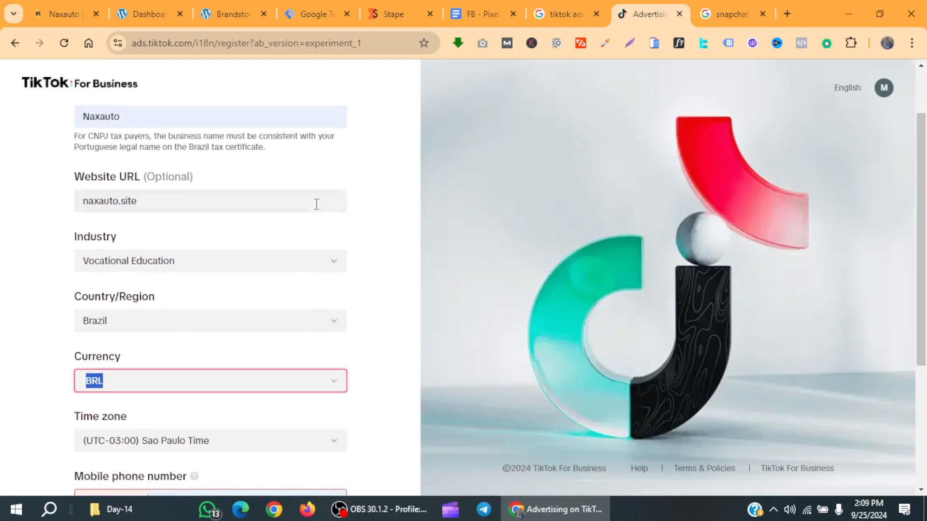
scroll(316, 205, down, 6)
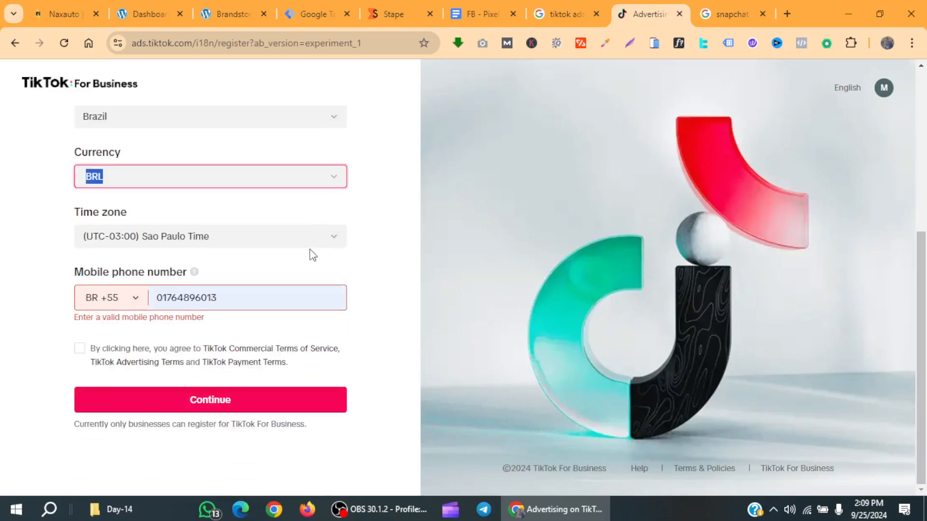
click(313, 245)
double_click(316, 242)
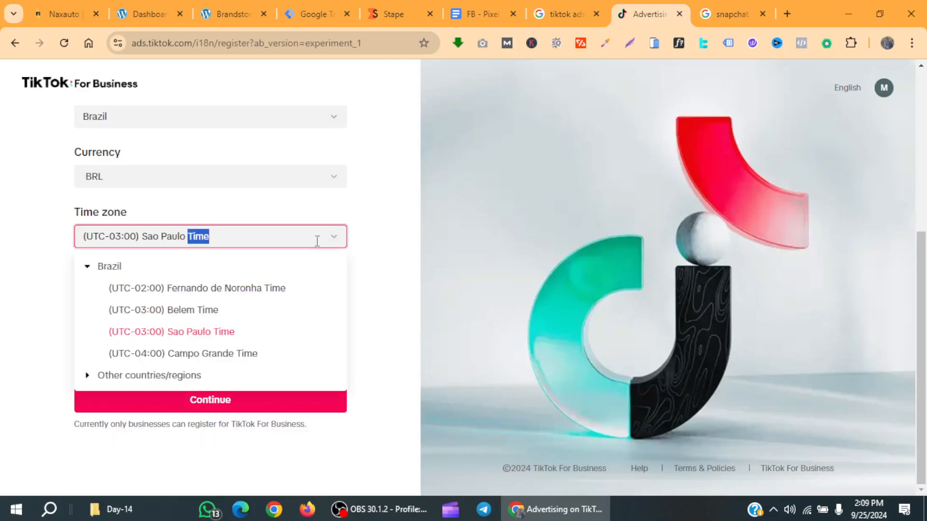
scroll(234, 306, up, 4)
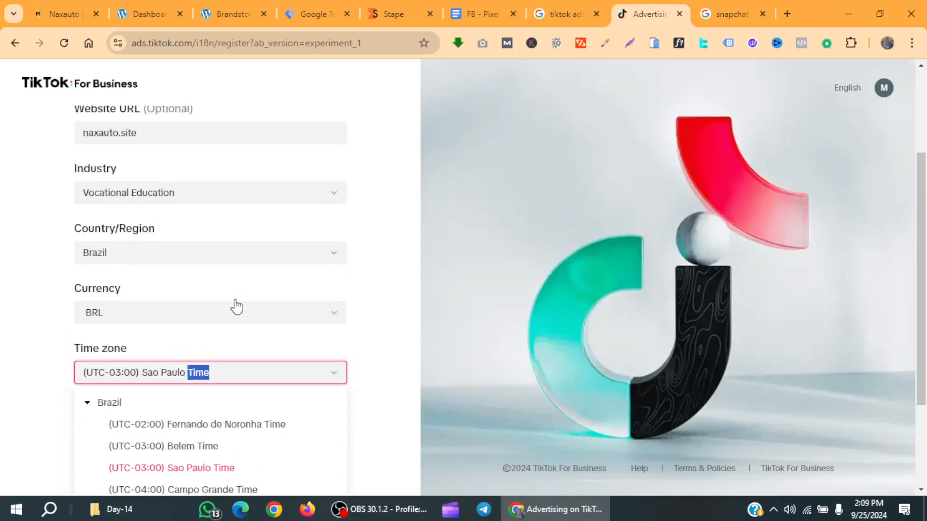
scroll(293, 220, down, 4)
click(316, 227)
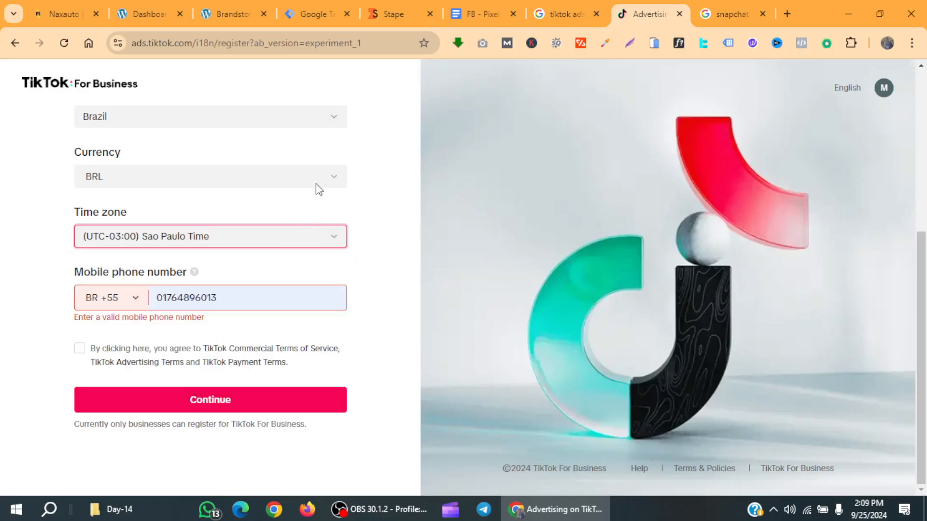
click(319, 165)
Choose Morocco (+212) as the country code for the mobile phone number
click(98, 304)
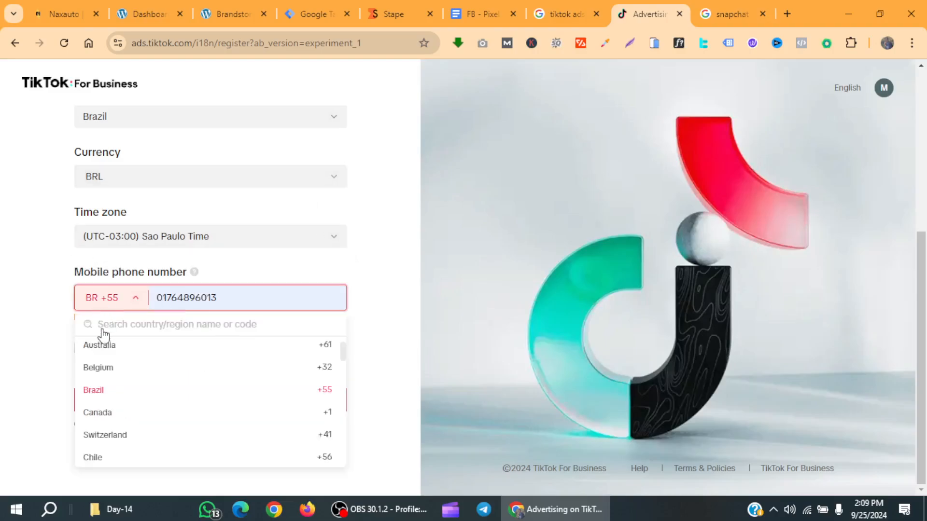
scroll(102, 348, down, 3)
scroll(103, 360, down, 8)
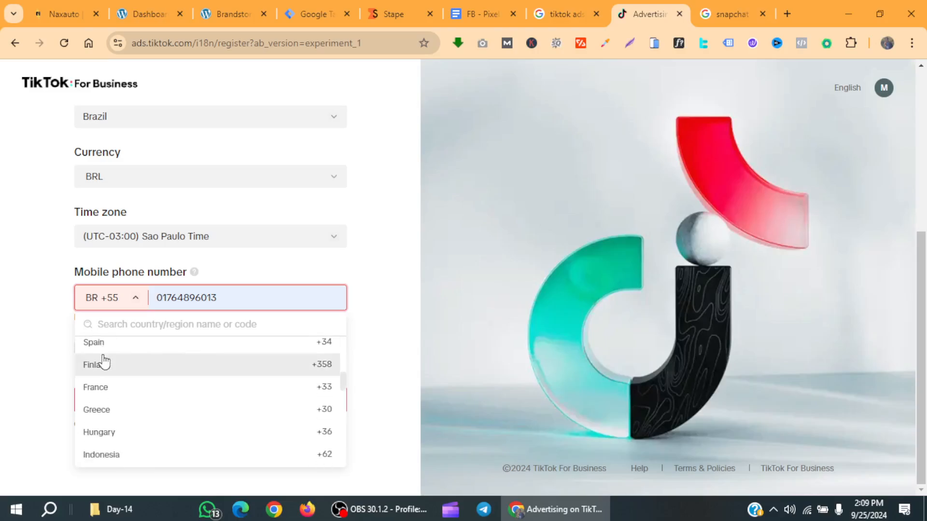
scroll(103, 361, up, 2)
scroll(104, 362, down, 4)
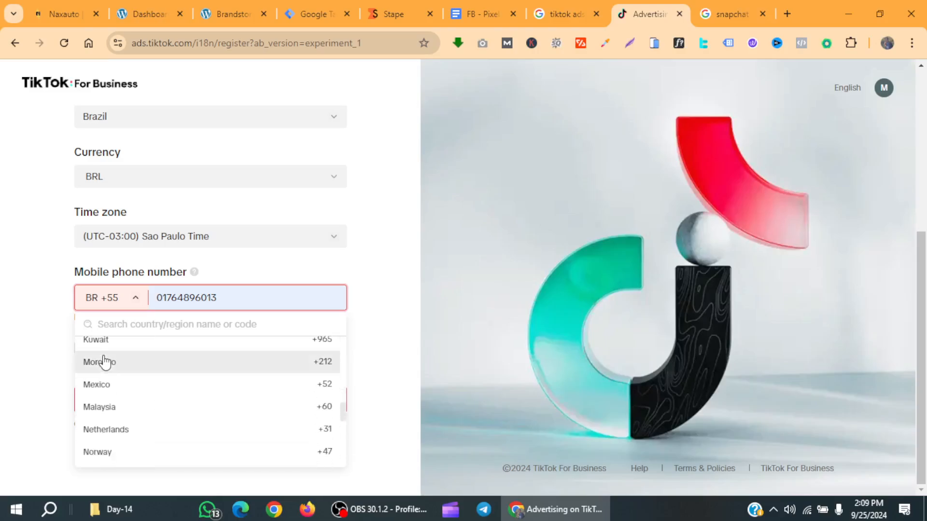
click(104, 362)
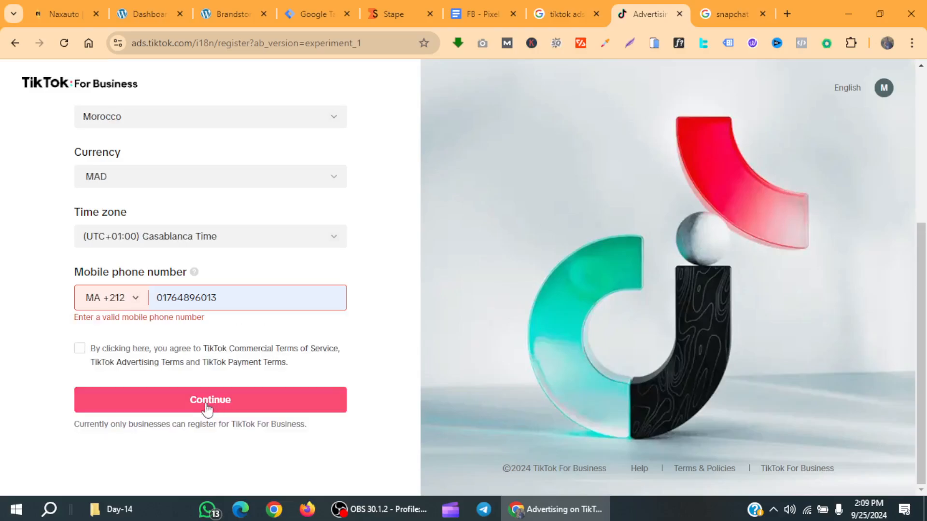
Remove the leading zero from the mobile phone number and clear the rest of the entry
double_click(210, 298)
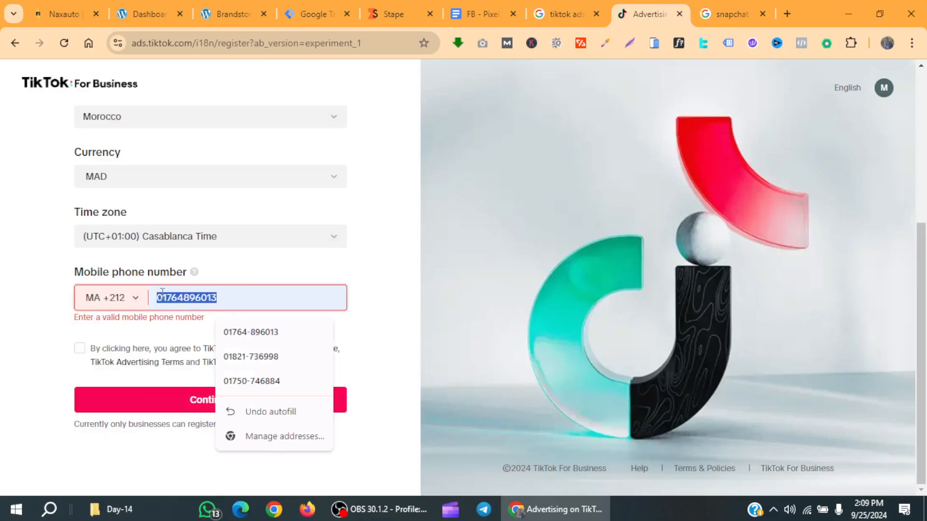
click(164, 296)
key(BackSpace)
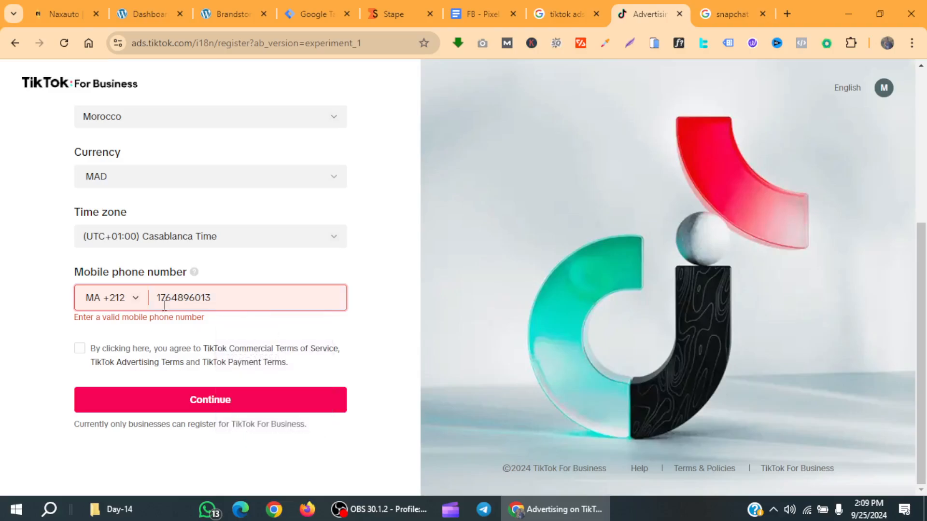
drag(243, 306, 145, 307)
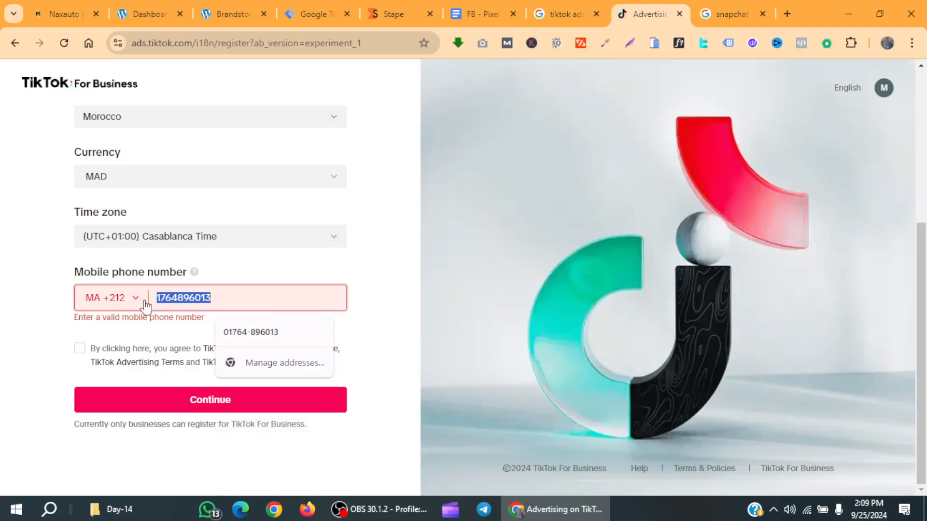
key(BackSpace)
Look through the phone country codes and check the Country/Region options for another choice
click(140, 303)
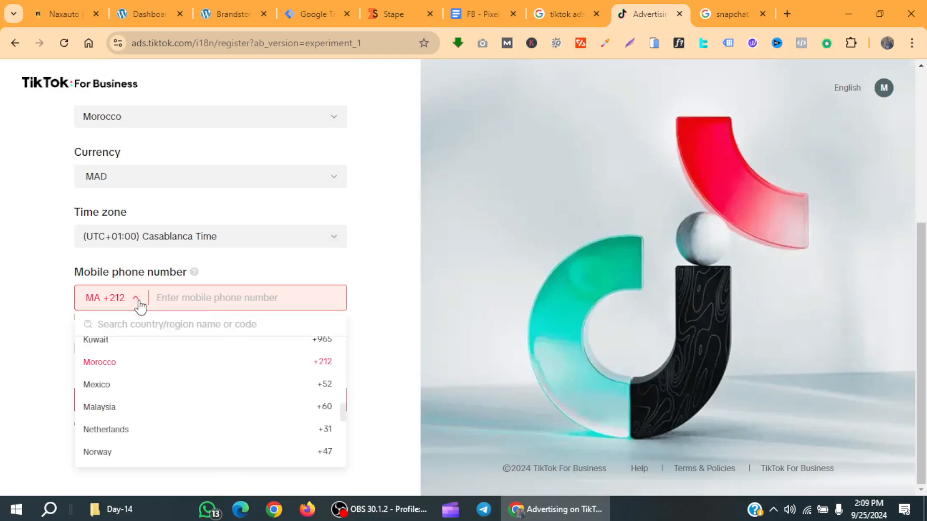
scroll(140, 399, up, 1)
scroll(141, 401, up, 10)
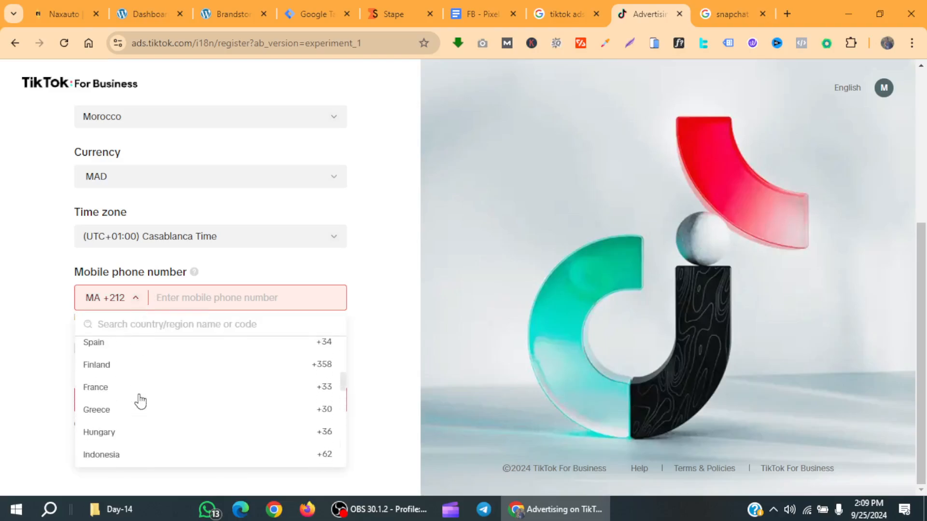
scroll(141, 401, up, 5)
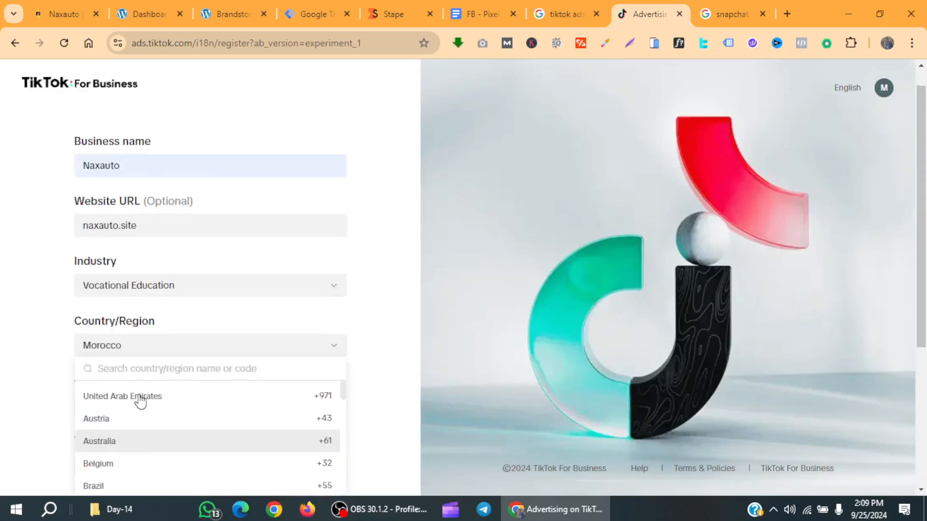
click(153, 305)
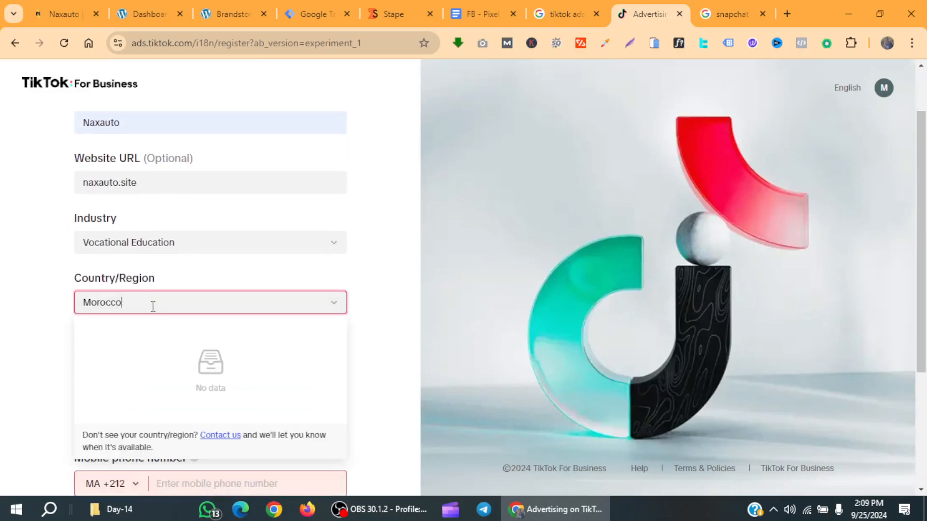
scroll(155, 304, up, 1)
scroll(155, 304, down, 2)
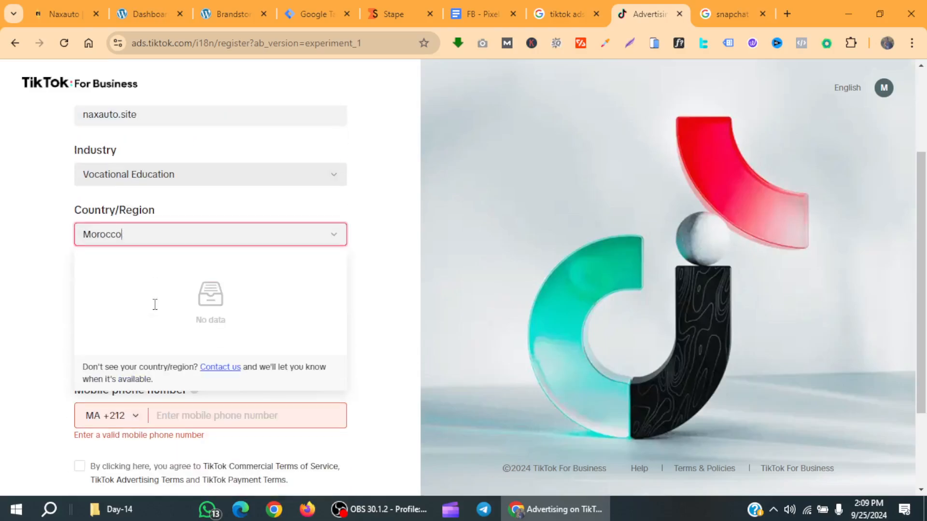
Set the account's currency to USD
triple_click(342, 237)
click(314, 303)
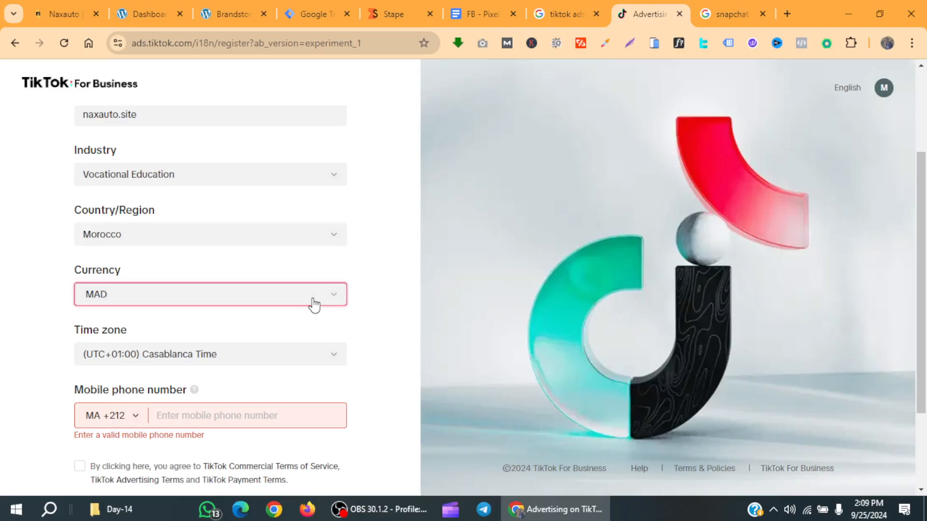
click(172, 349)
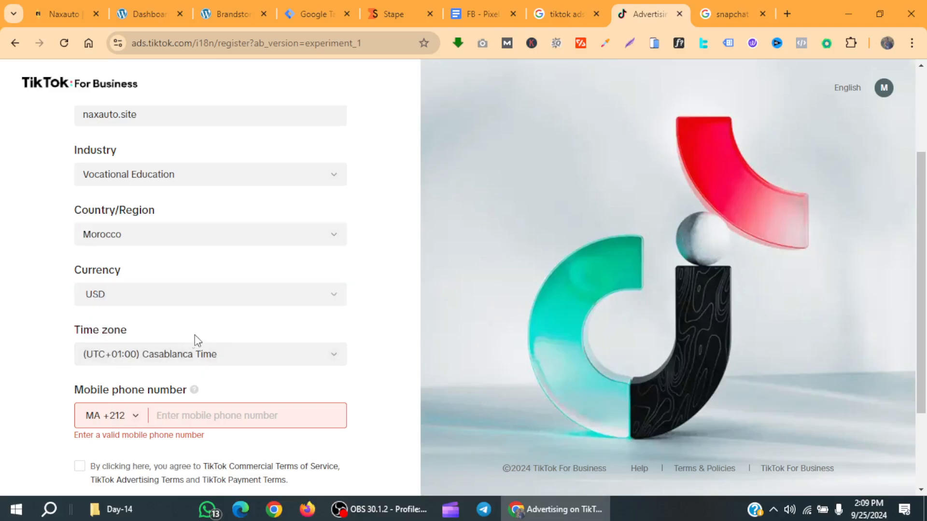
Try to set the Country/Region to Bangladesh, then clear the Country/Region entry
click(253, 239)
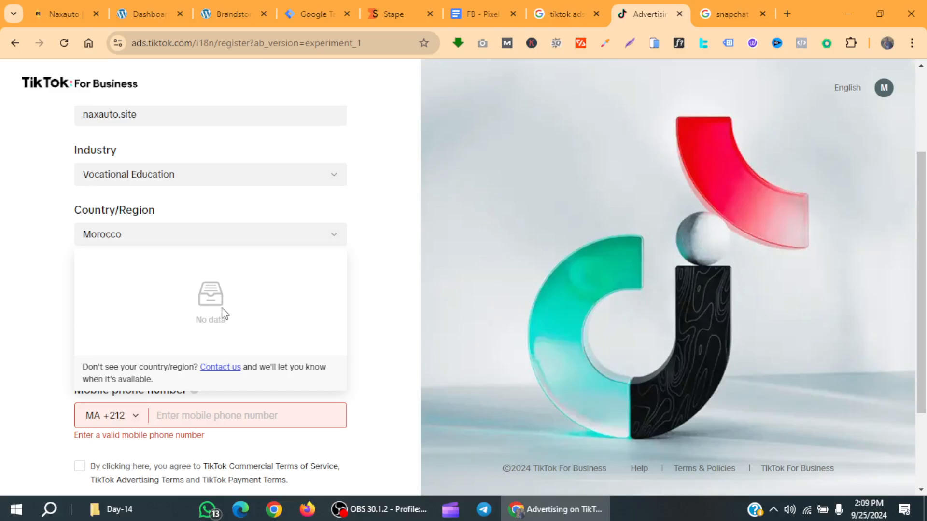
drag(164, 233, 2, 223)
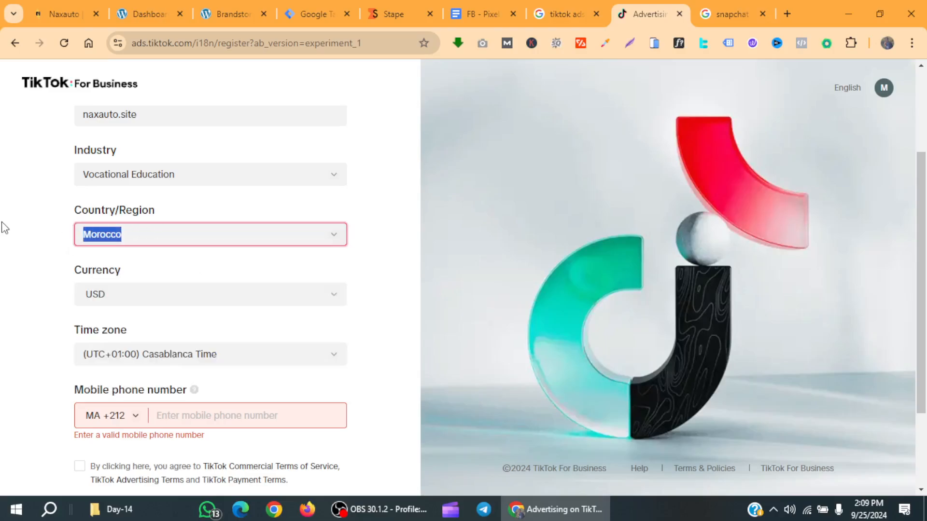
key(BackSpace)
text(Ba)
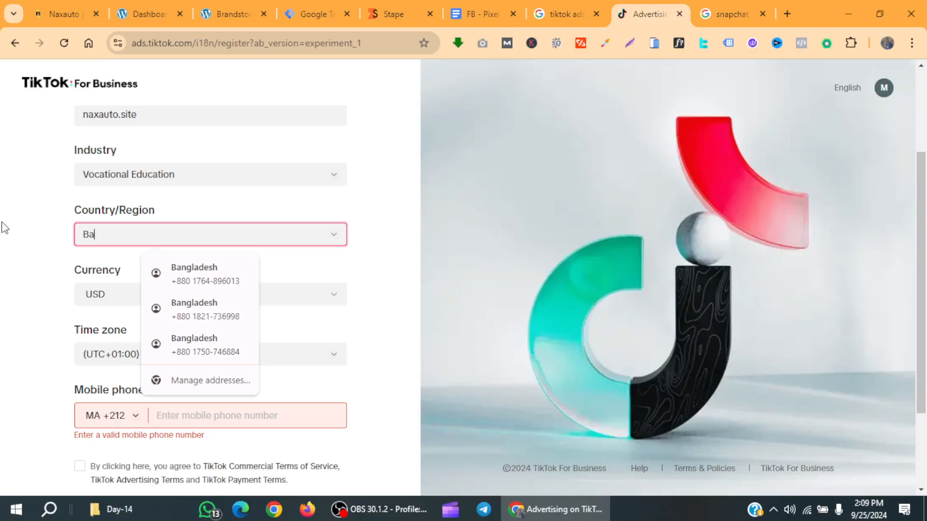
text(ngladesh)
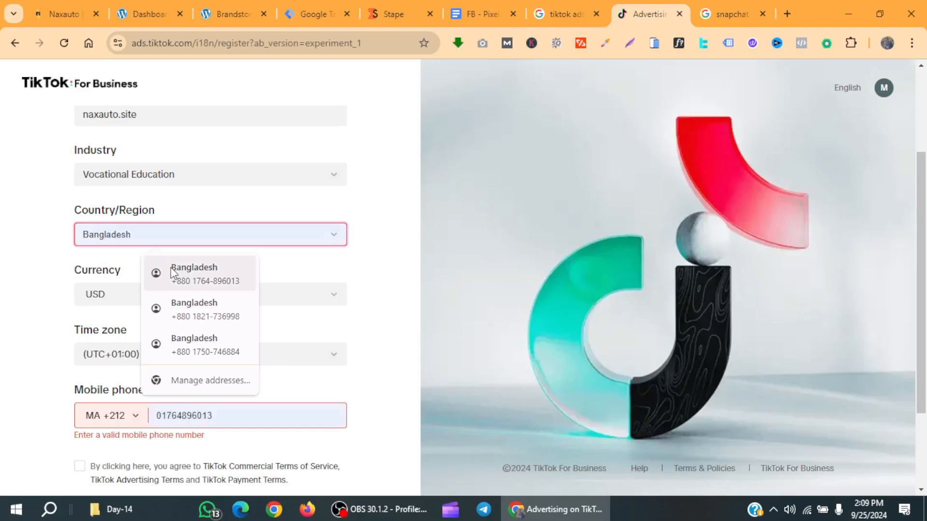
click(178, 270)
drag(159, 231, 1, 227)
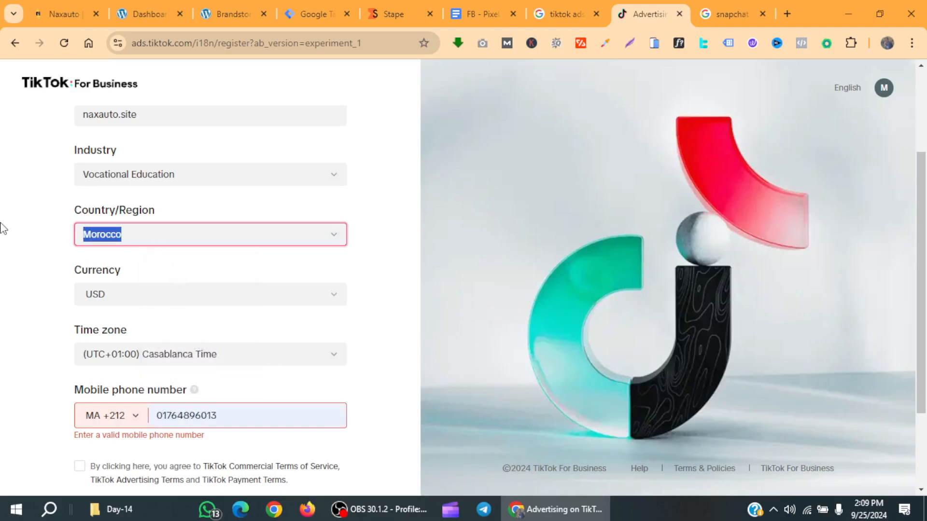
key(BackSpace)
scroll(33, 223, up, 3)
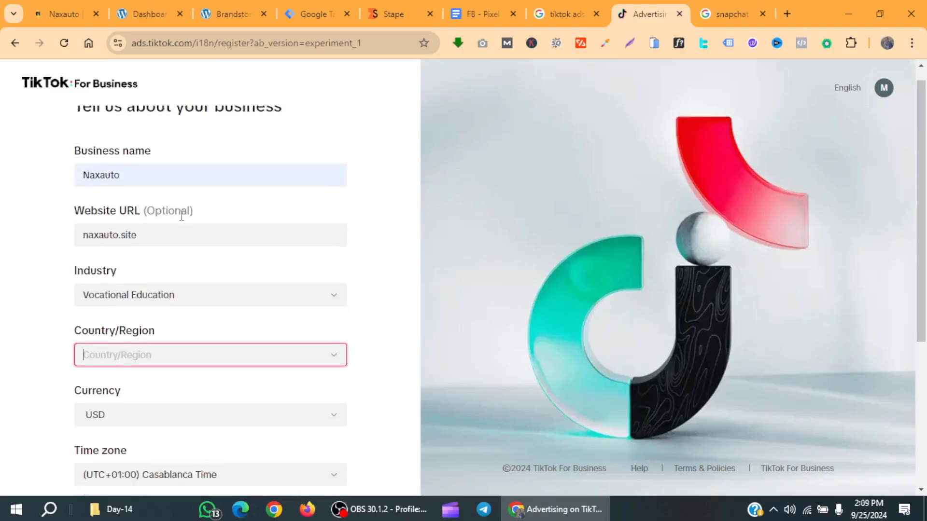
Leave the registration form for the TikTok for Business homepage and look through it
click(39, 91)
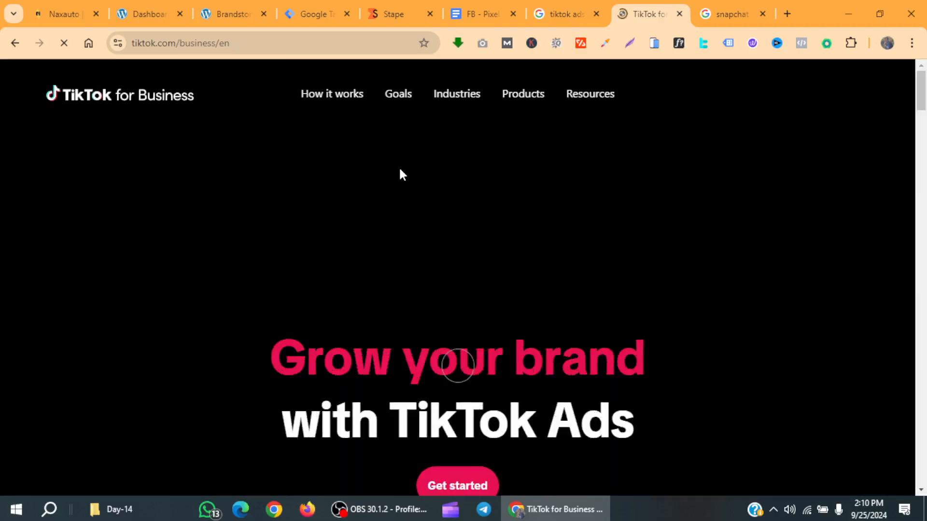
scroll(400, 170, down, 10)
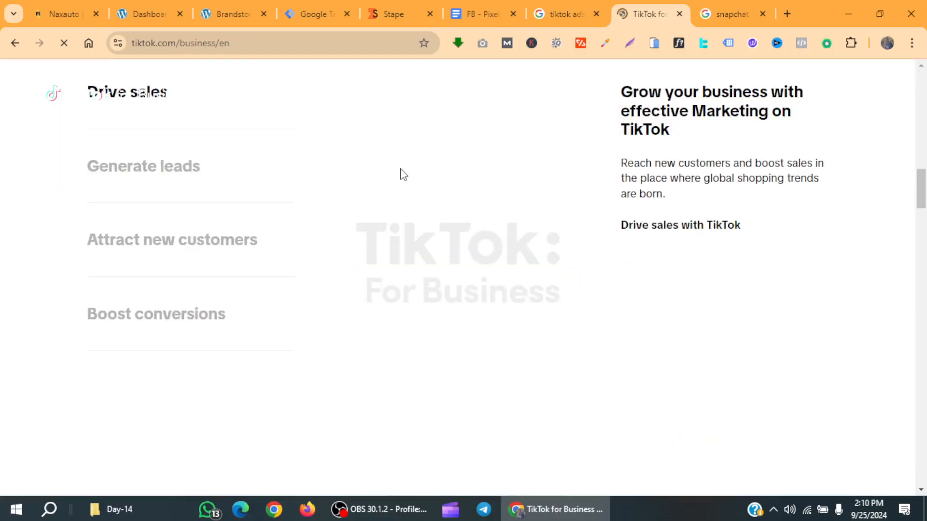
scroll(403, 174, up, 5)
scroll(403, 168, up, 6)
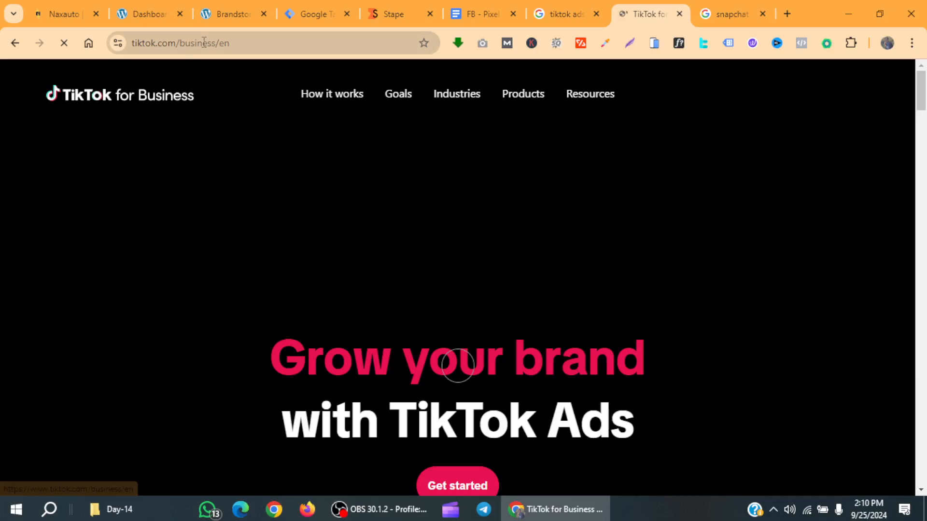
Open the TikTok for Business result from the "tiktok ads manager" search and the Snapchat Ads result from the "snapchat ads" search
click(561, 4)
click(298, 227)
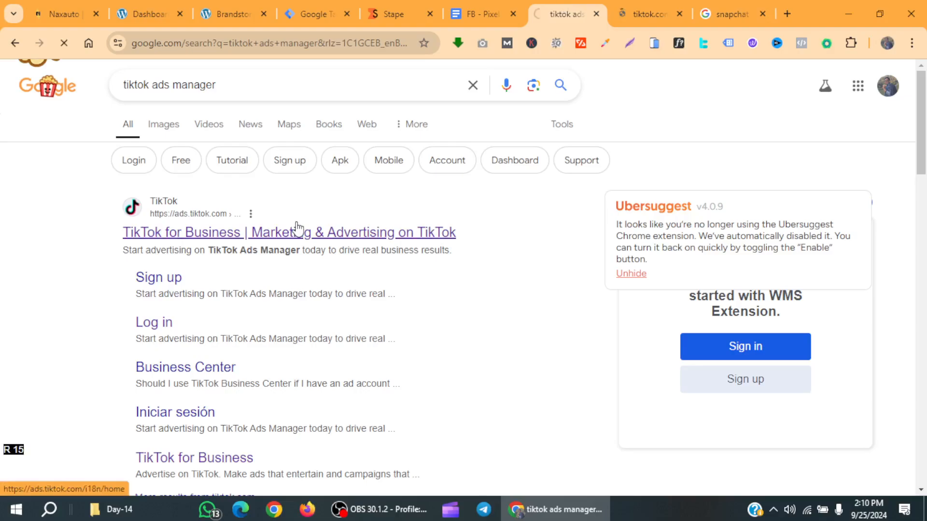
click(625, 7)
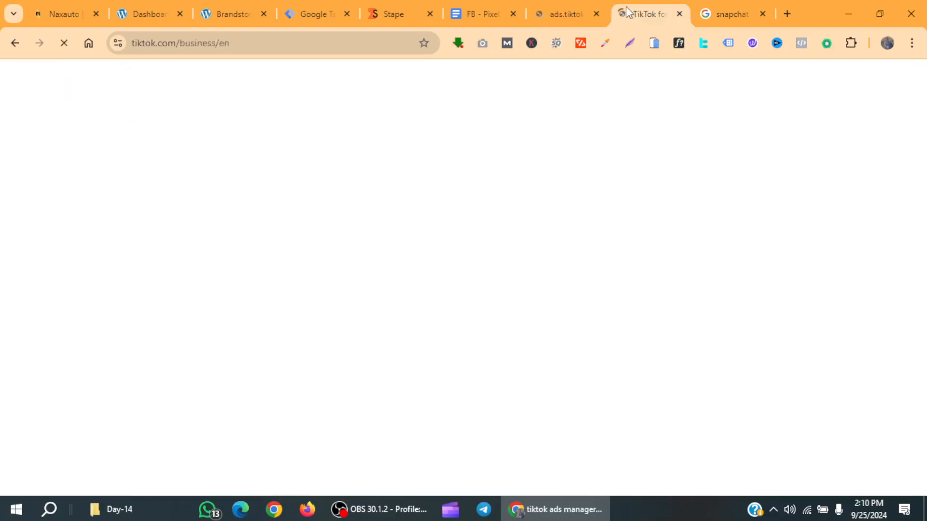
click(723, 13)
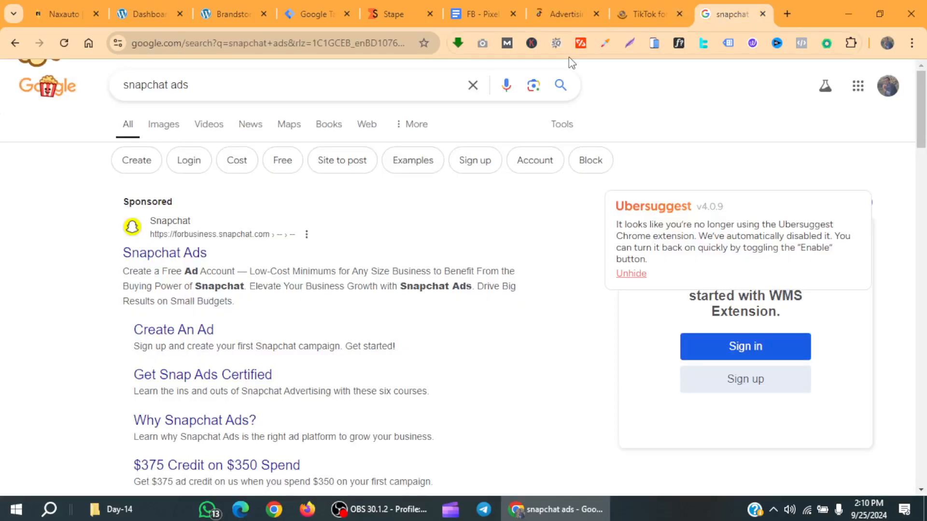
click(481, 102)
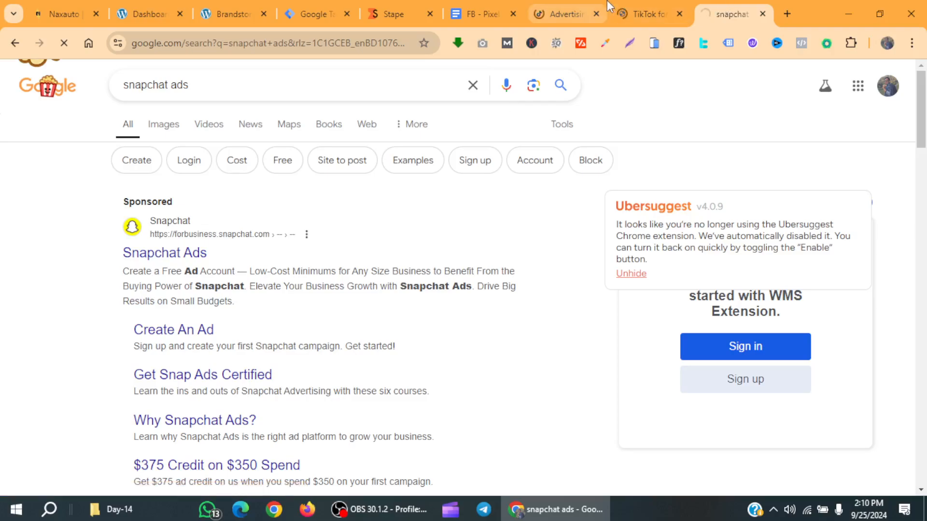
In the reloaded TikTok registration form, choose United Arab Emirates (+971) and look through the phone country codes
click(574, 7)
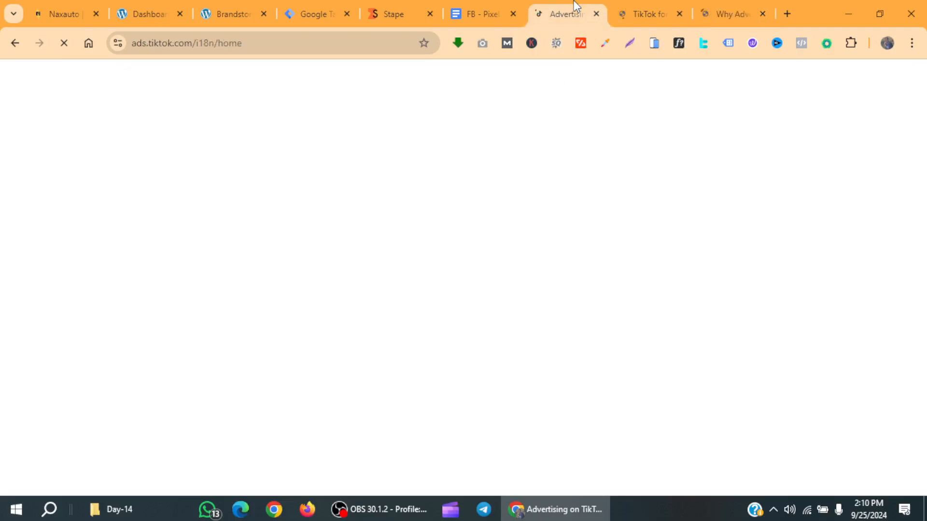
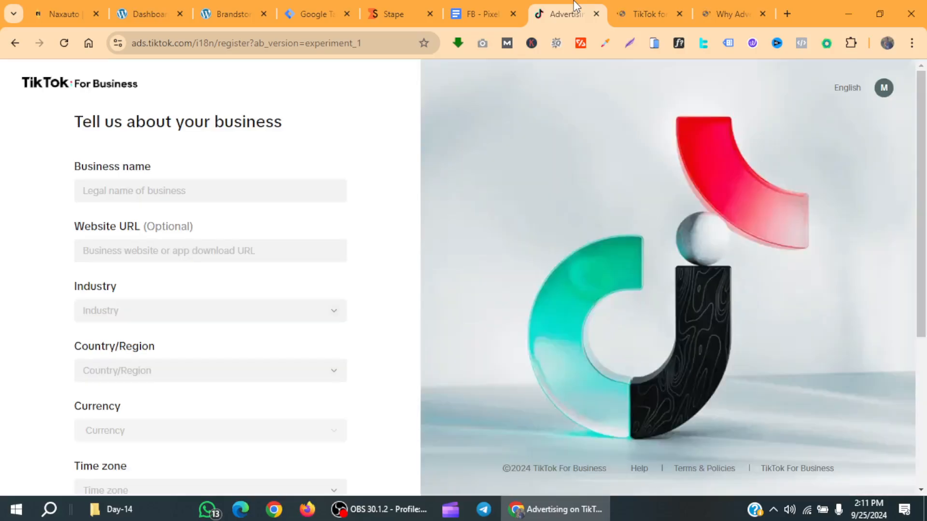
scroll(261, 225, down, 5)
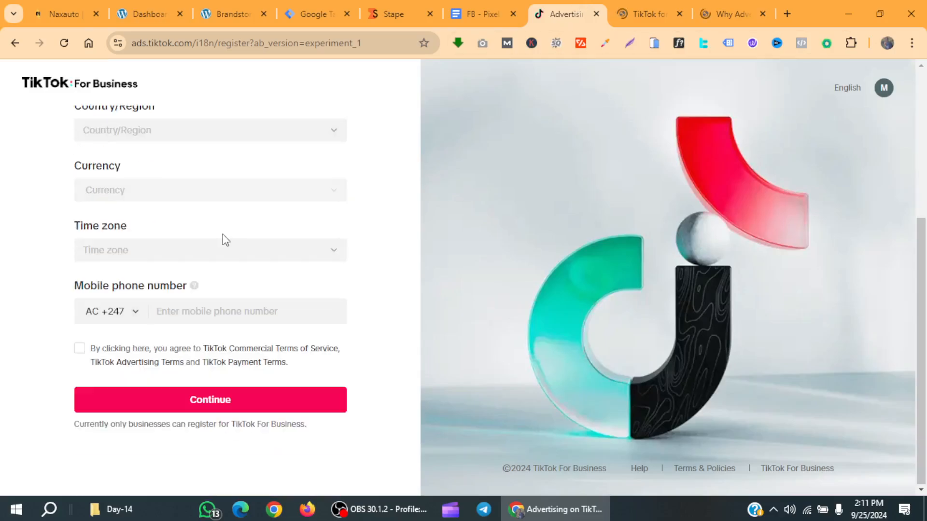
click(137, 337)
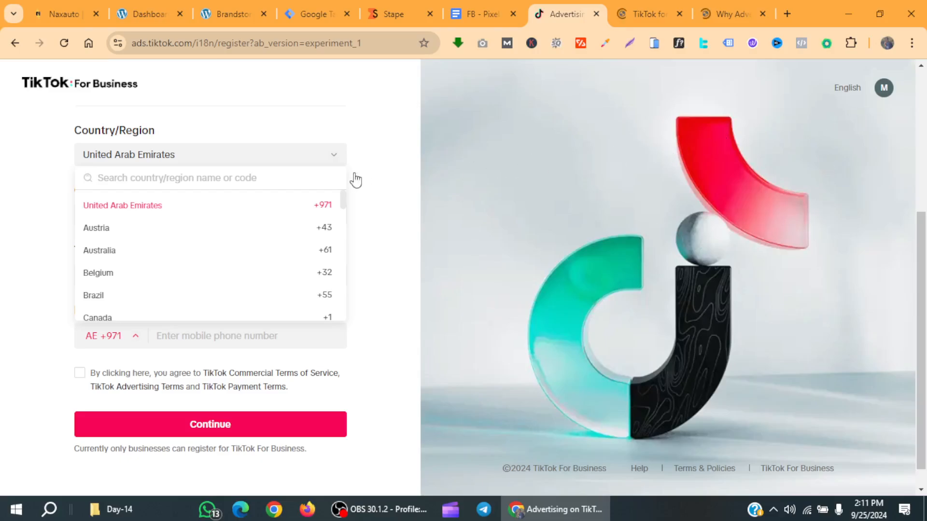
scroll(282, 265, down, 5)
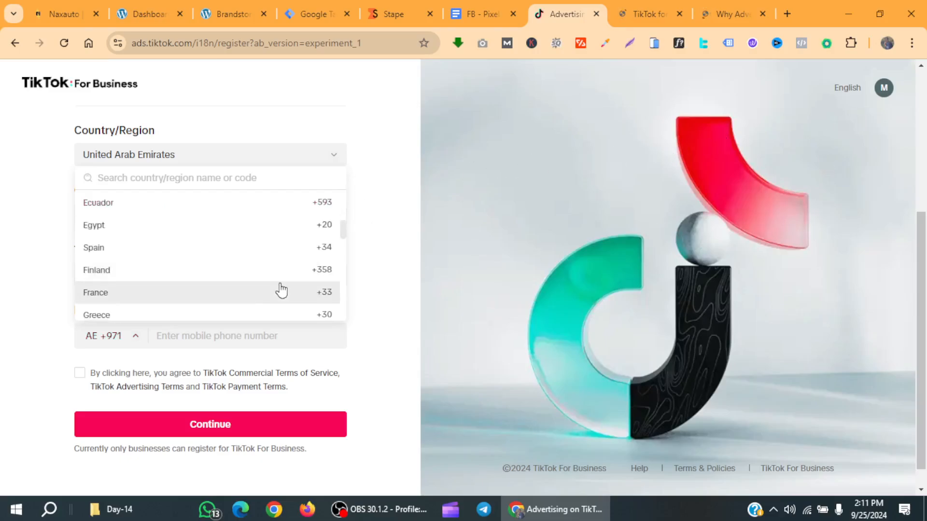
scroll(246, 295, up, 2)
scroll(246, 295, up, 4)
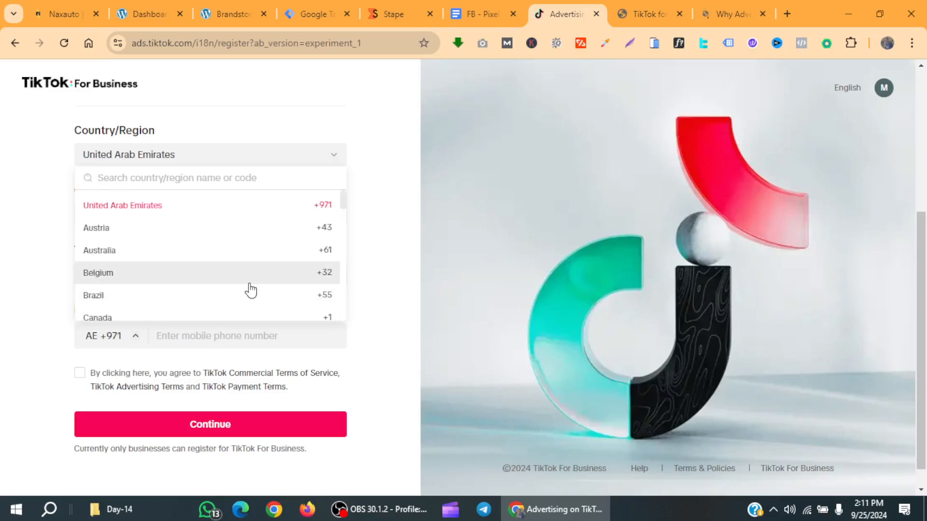
scroll(250, 290, up, 4)
scroll(278, 253, down, 3)
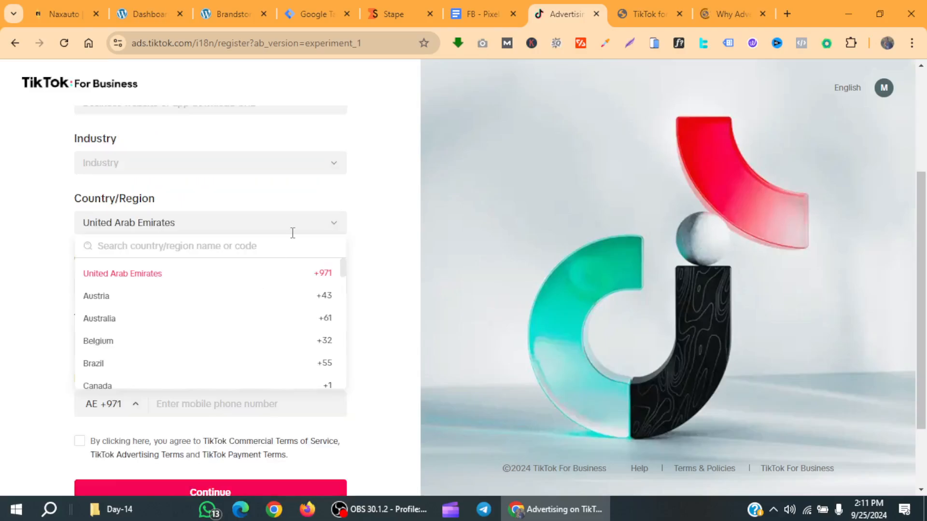
Look through the available Country/Region options and set the Country/Region to Austria
click(293, 232)
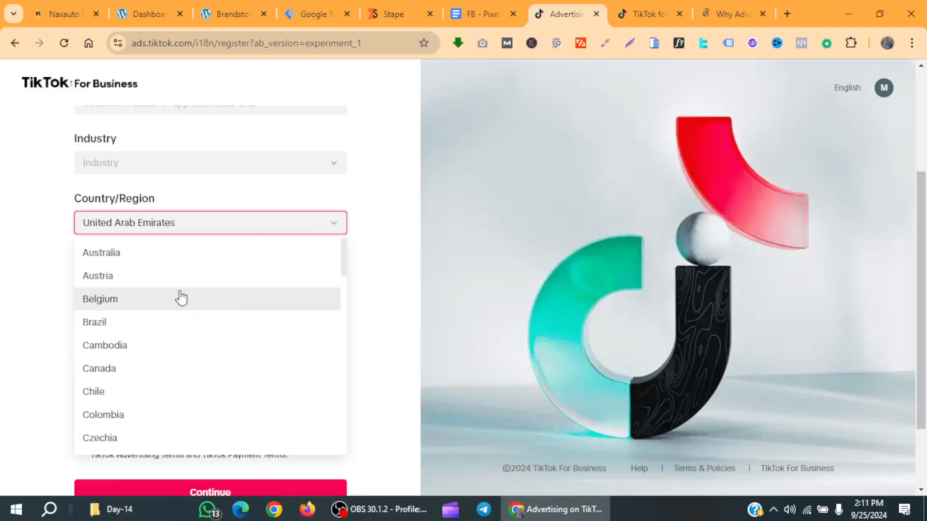
scroll(181, 297, down, 3)
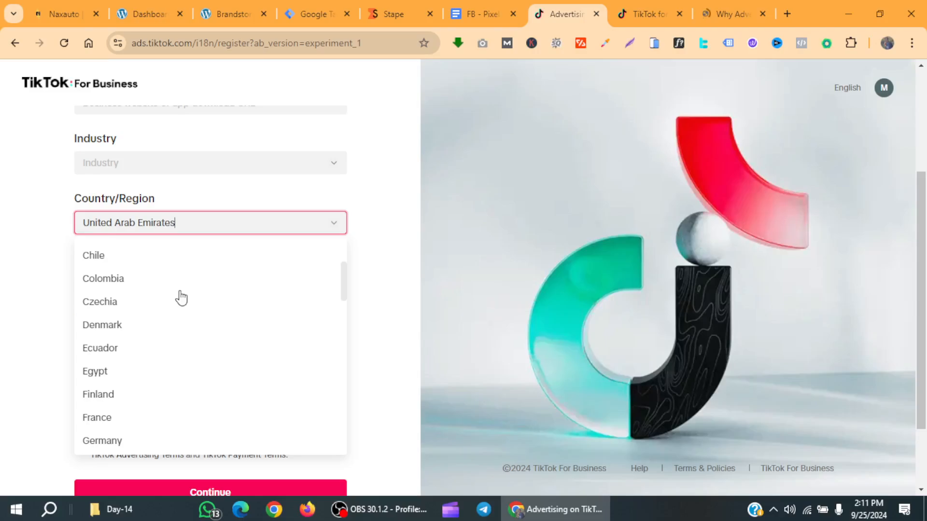
scroll(181, 298, down, 5)
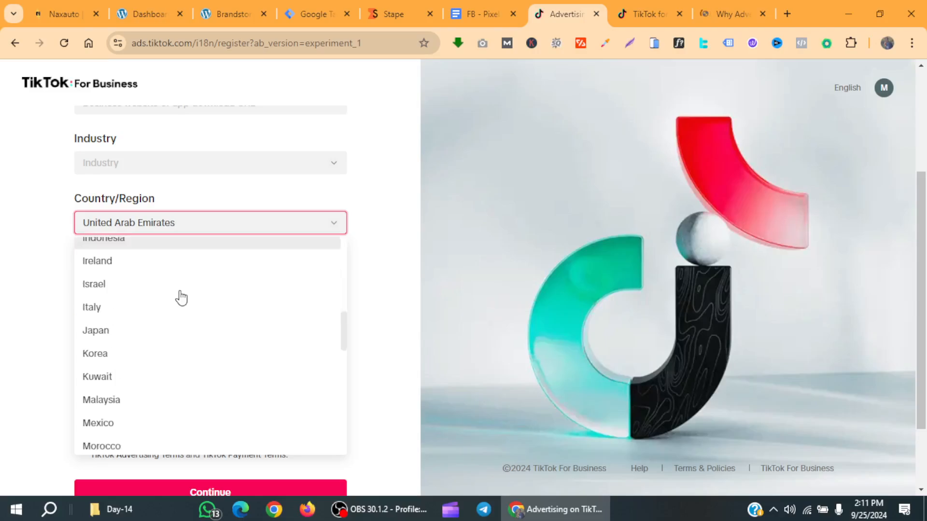
scroll(181, 298, down, 2)
scroll(181, 297, up, 7)
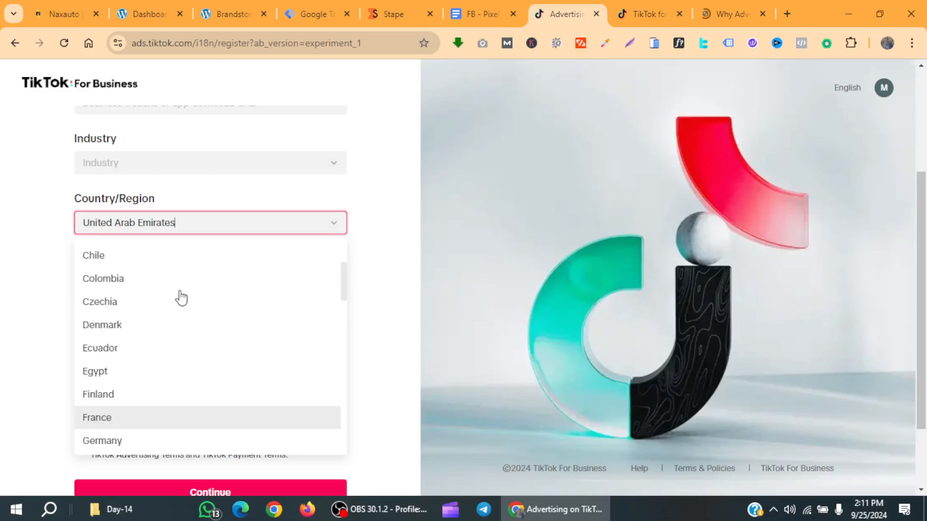
scroll(181, 299, up, 3)
scroll(183, 294, up, 3)
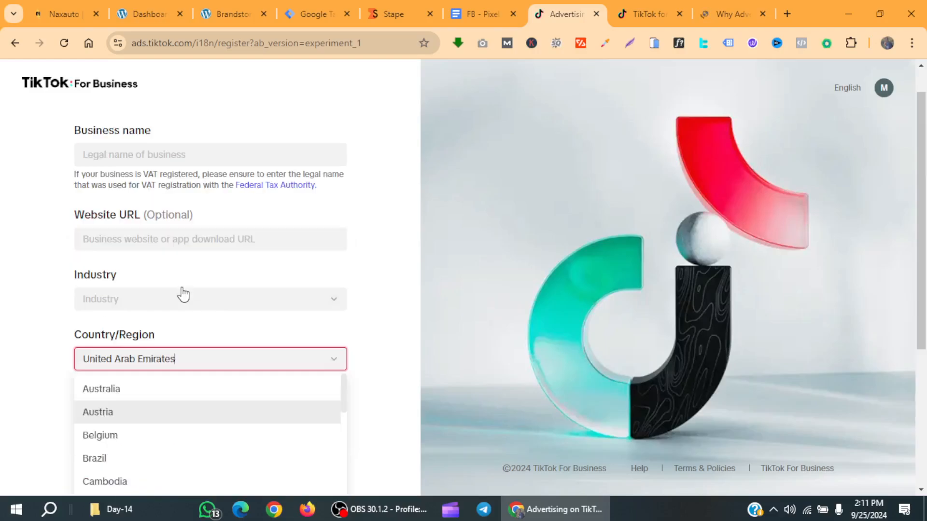
scroll(183, 294, down, 8)
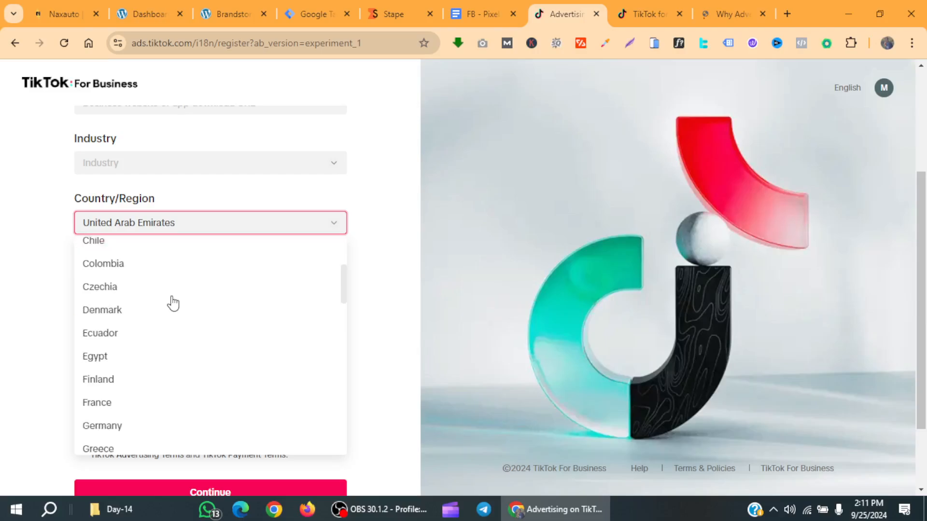
scroll(173, 304, down, 5)
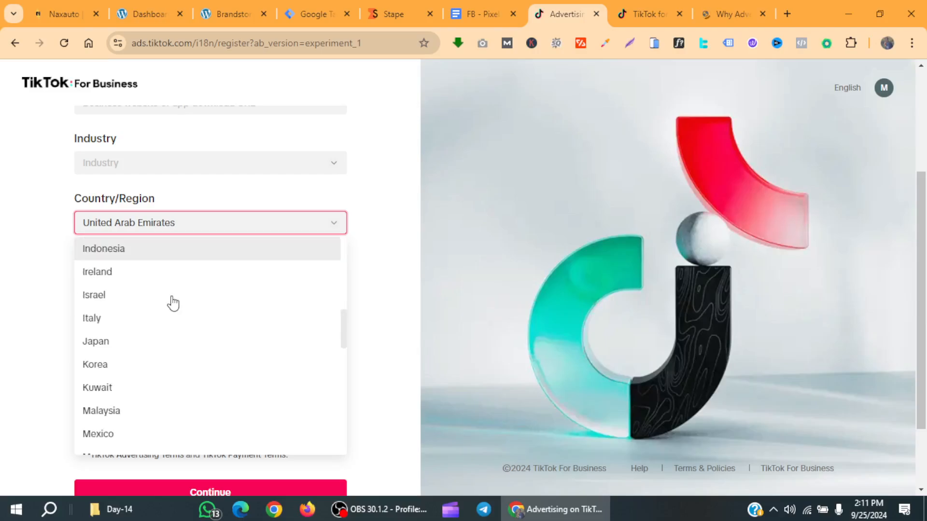
scroll(173, 303, down, 6)
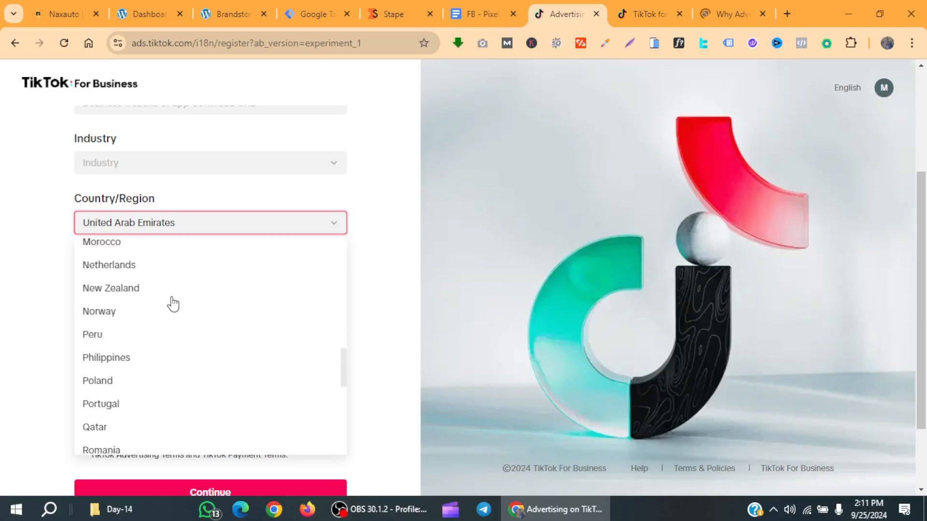
scroll(173, 303, down, 5)
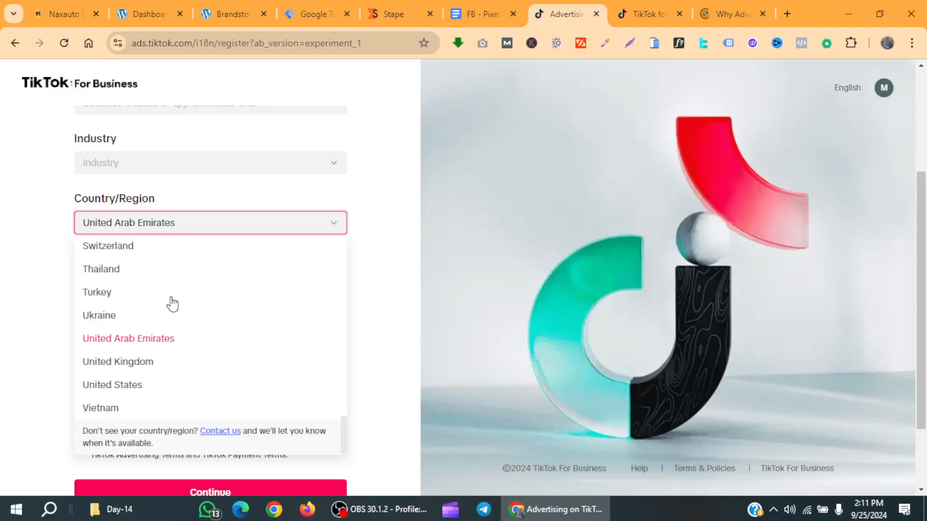
scroll(173, 304, up, 5)
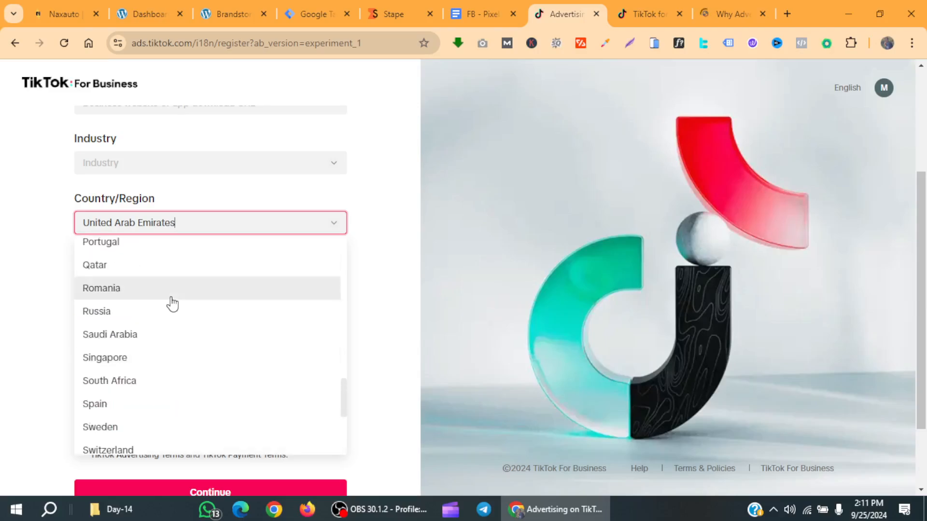
scroll(173, 303, up, 8)
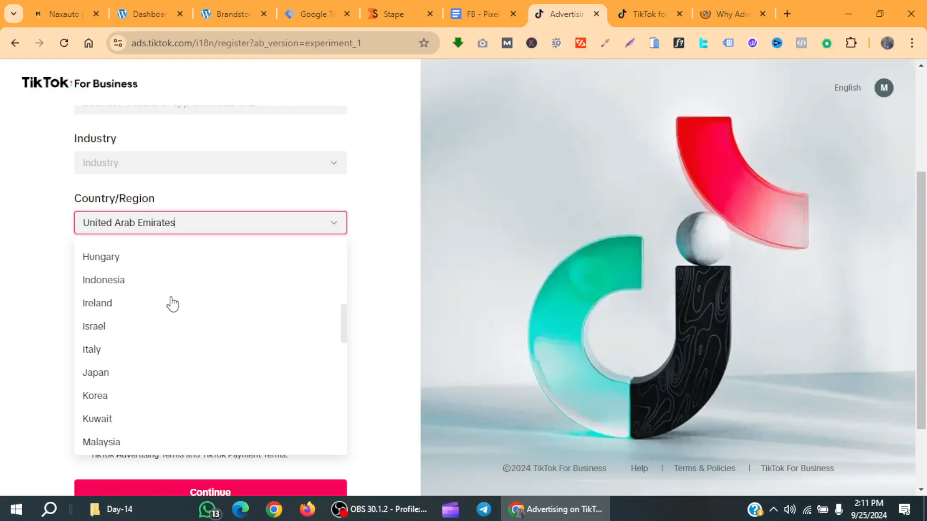
scroll(173, 303, up, 6)
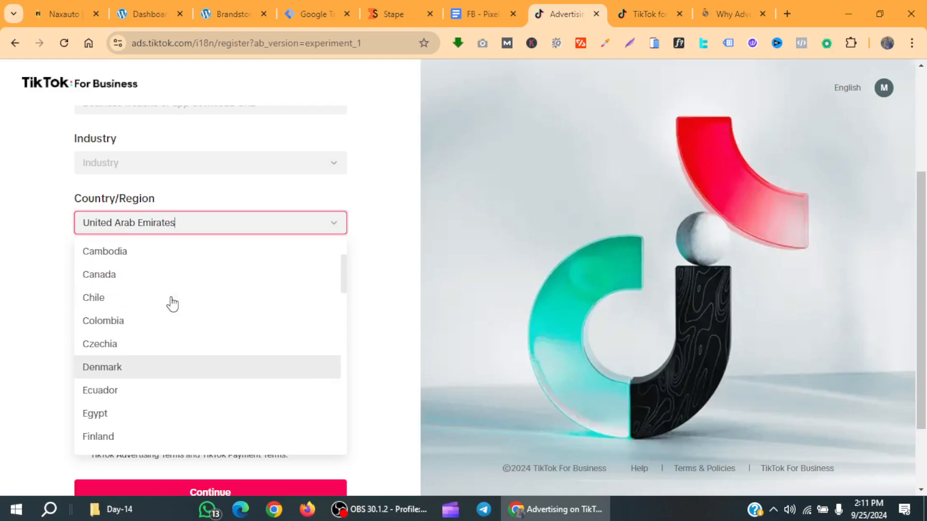
scroll(173, 303, up, 5)
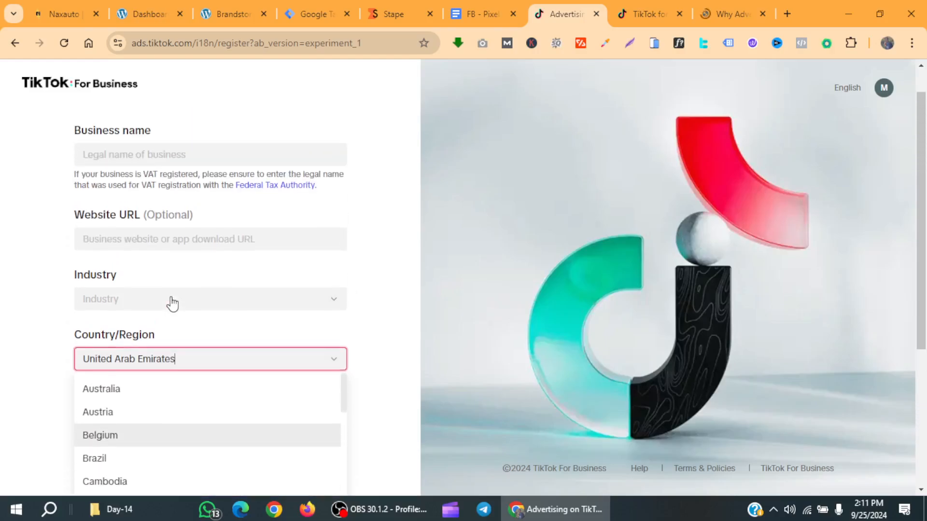
scroll(173, 303, down, 2)
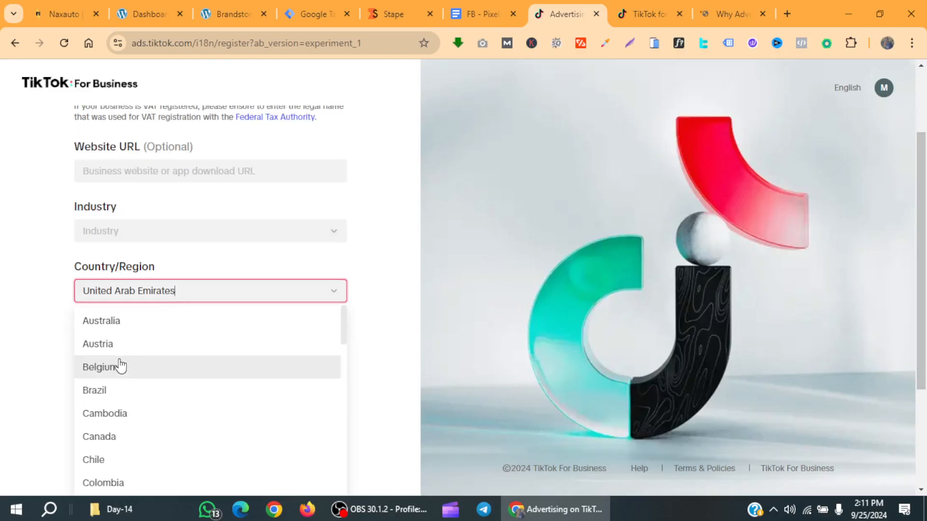
click(122, 344)
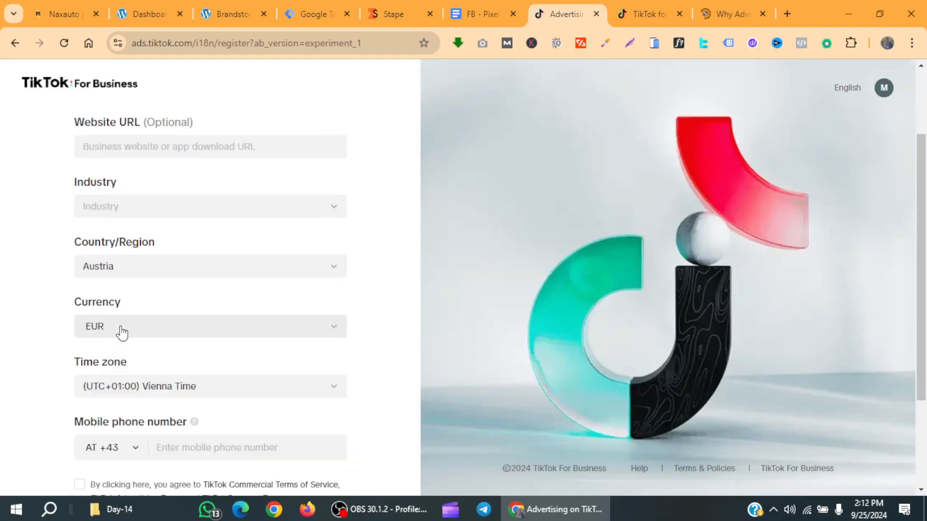
Search the web for "austria phone number" and open the Zadarma result about mobile phone numbers in Austria
scroll(219, 285, down, 2)
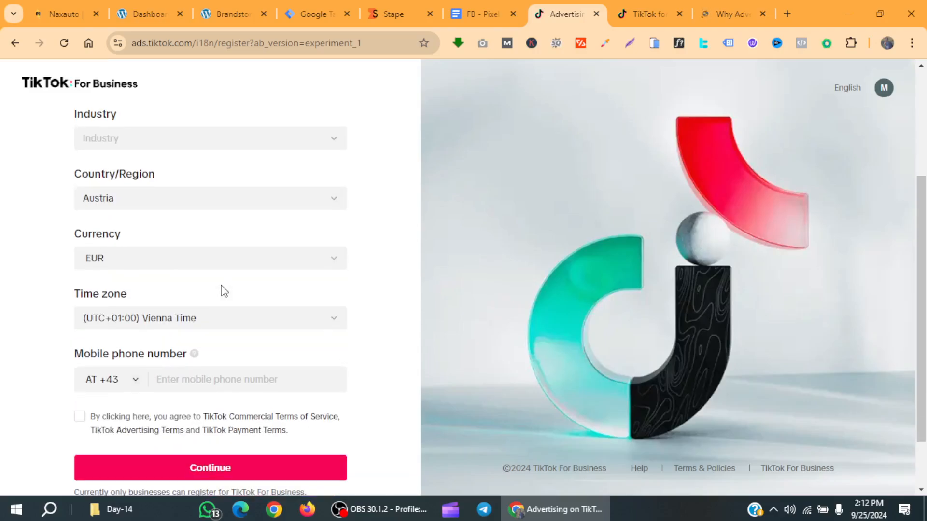
scroll(225, 291, down, 2)
click(206, 310)
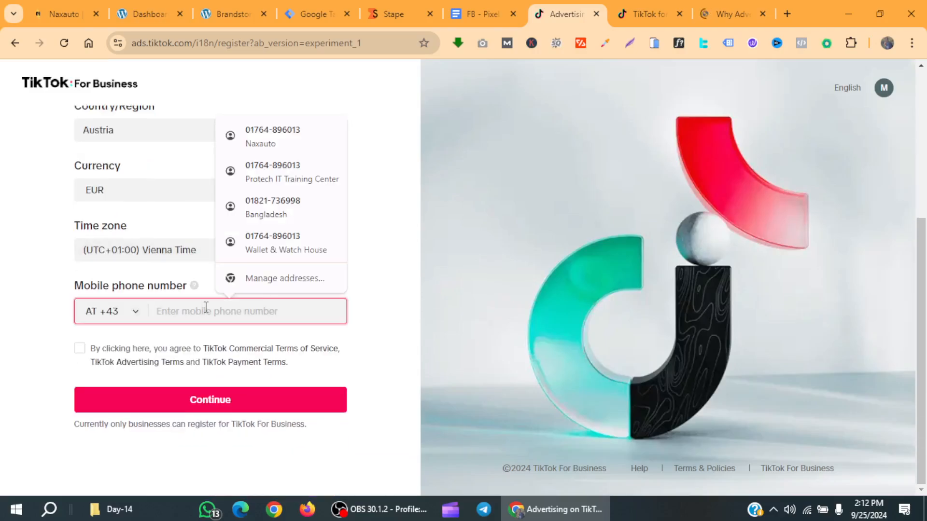
click(787, 13)
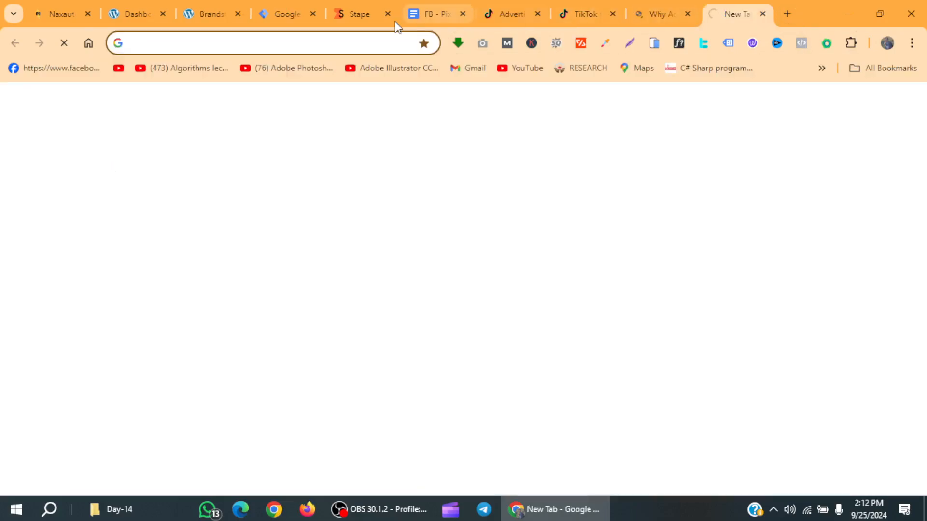
text(aust)
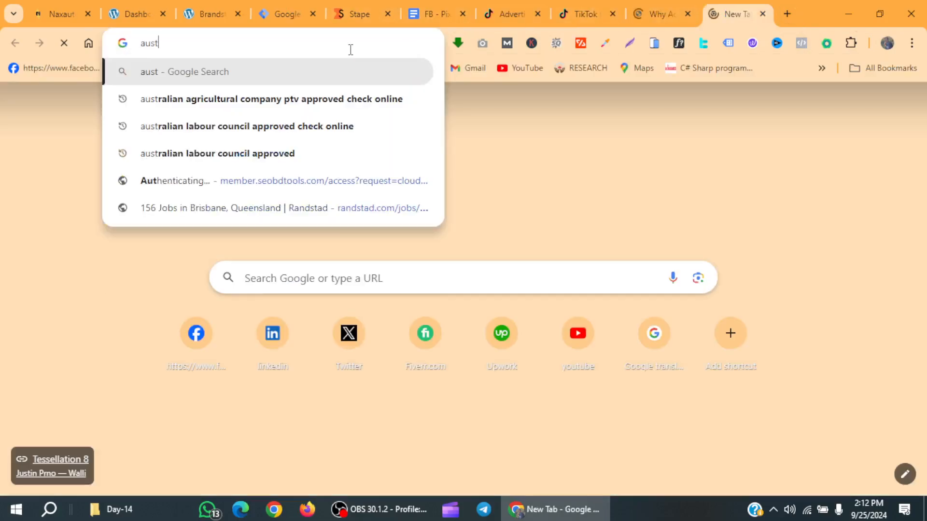
text(ria )
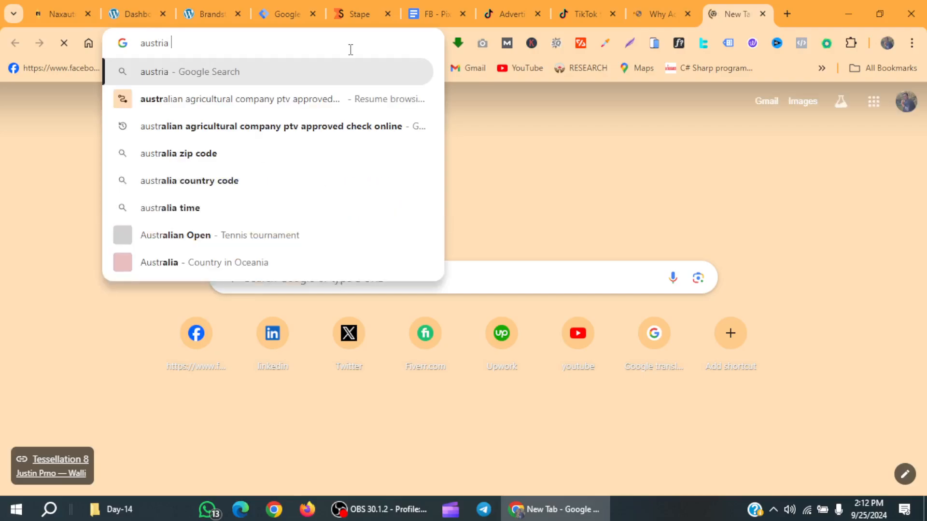
text(phone nu)
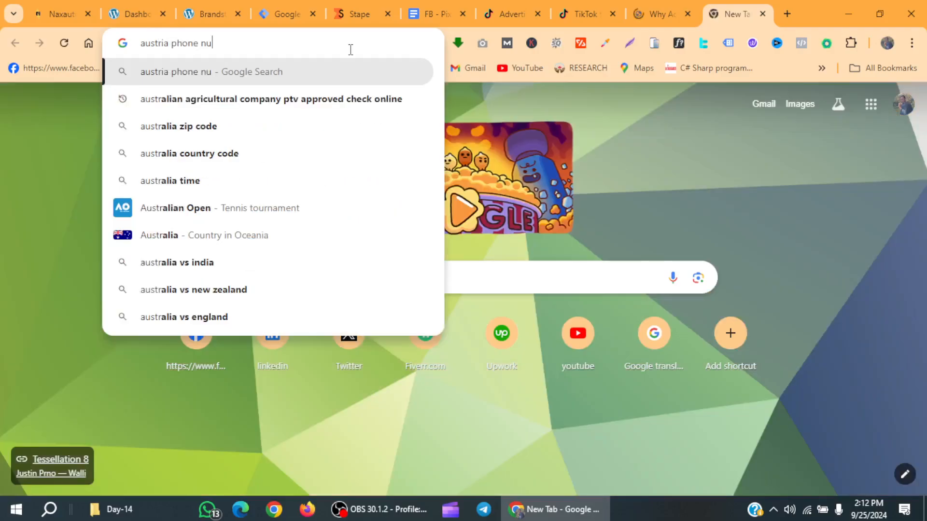
text(me)
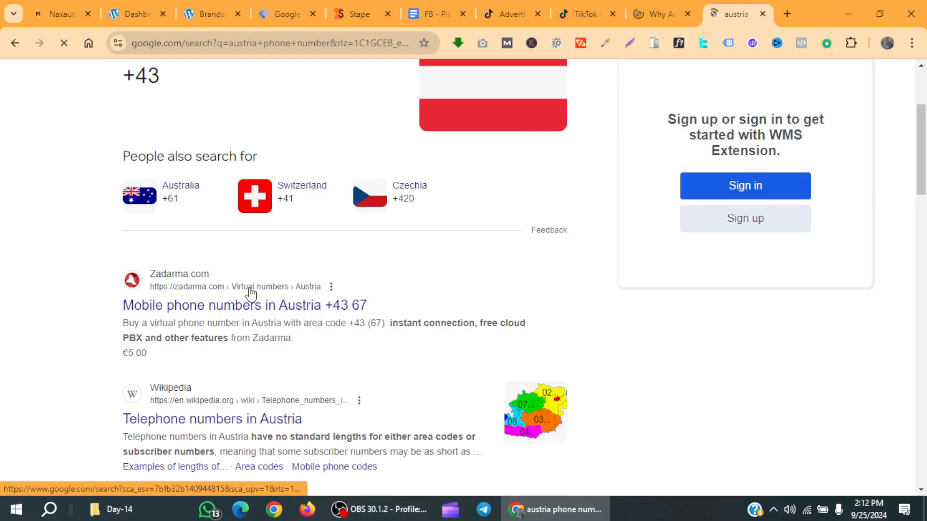
scroll(251, 293, down, 2)
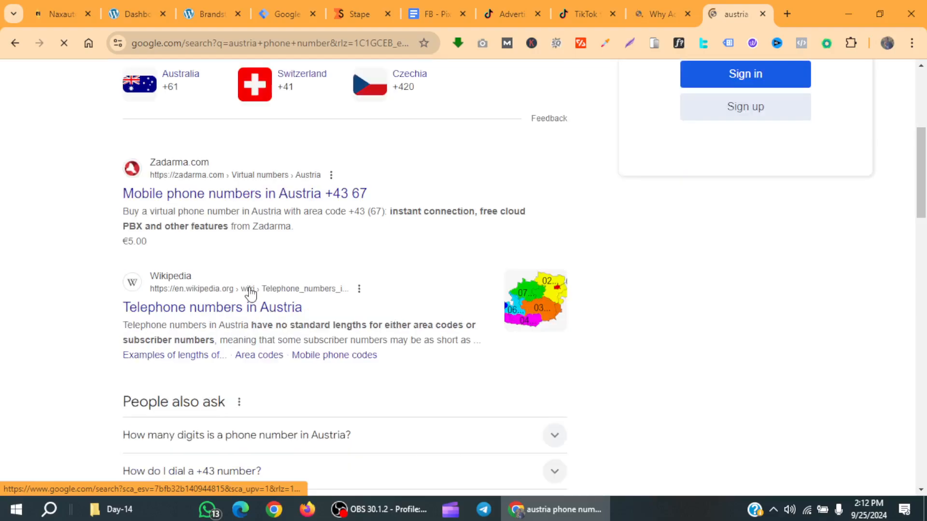
click(251, 194)
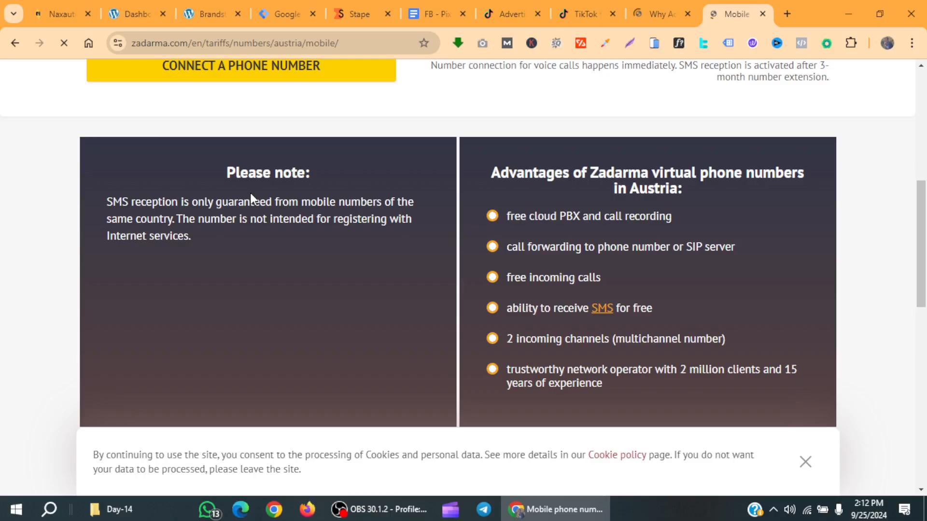
Copy the first contact phone number in the Zadarma page footer into the TikTok form's mobile phone number and remove its country prefix
scroll(175, 358, down, 2)
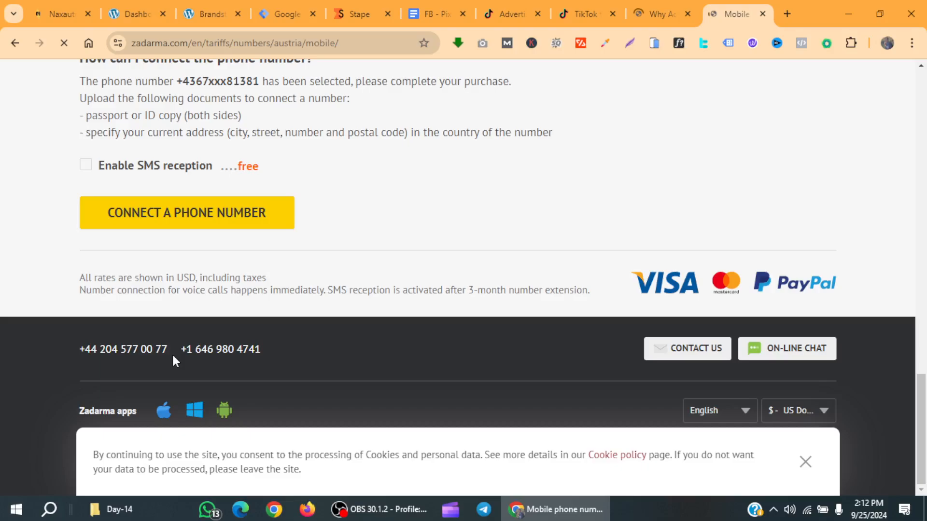
triple_click(172, 353)
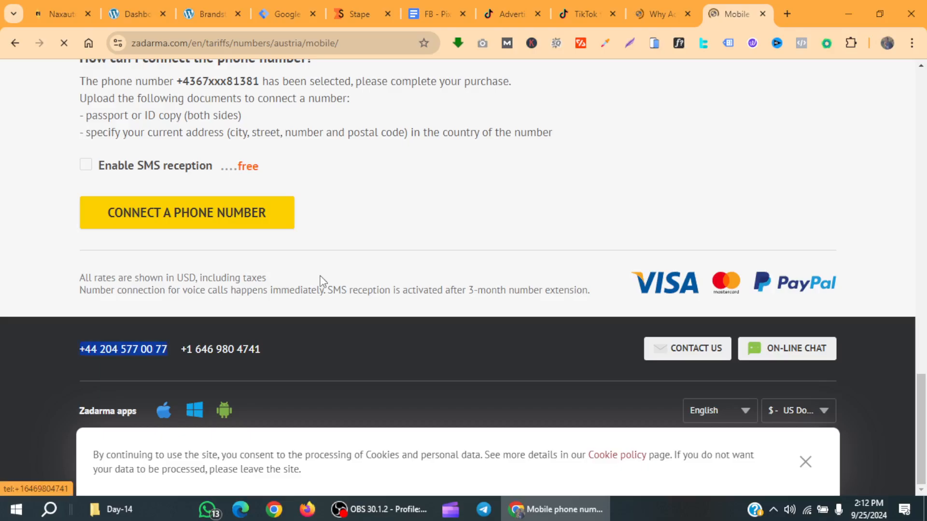
click(583, 14)
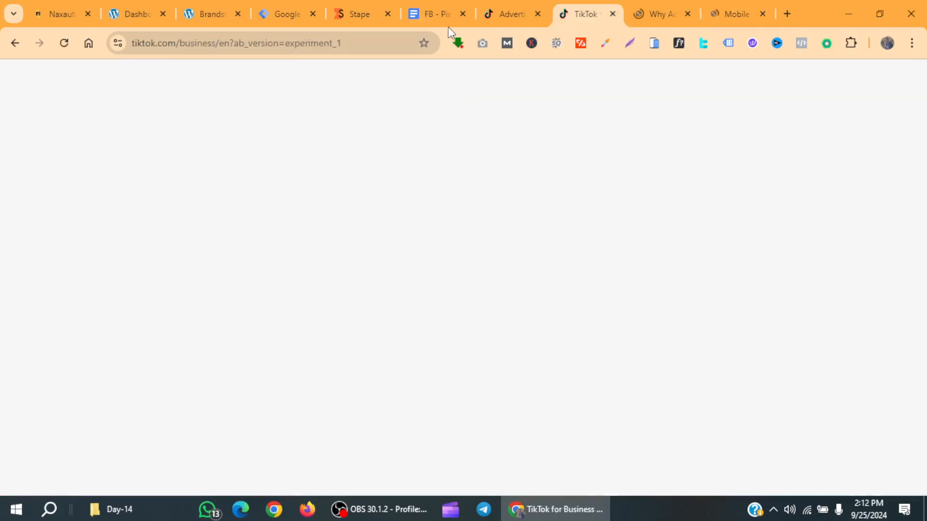
click(659, 7)
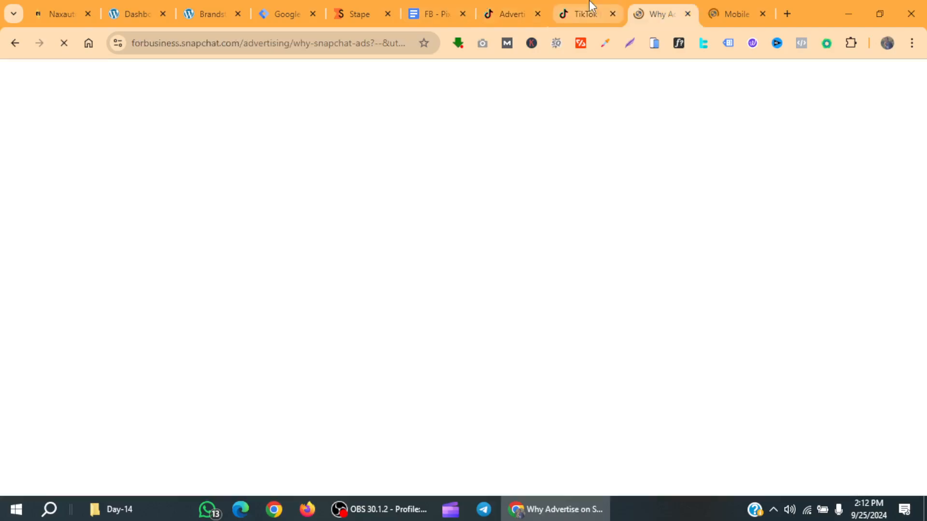
click(591, 6)
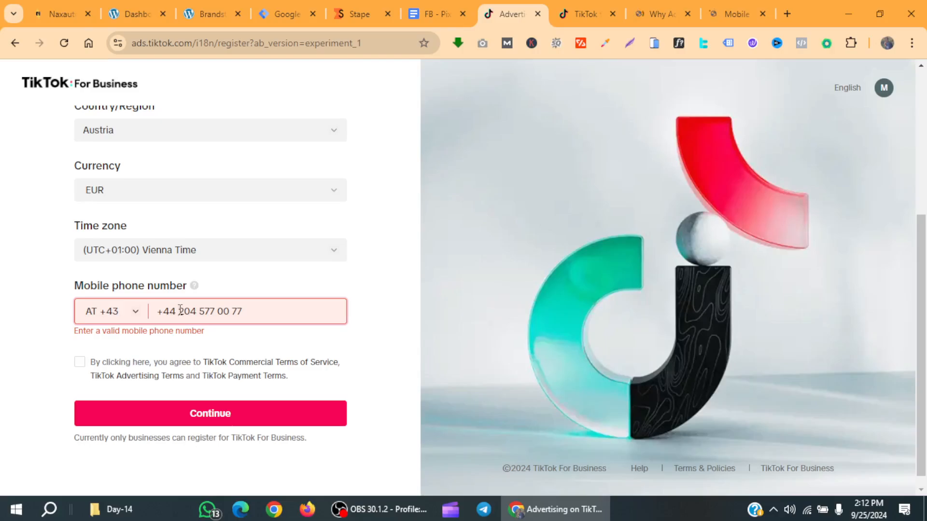
key(BackSpace)
key(BackSpace)
key(BackSpace)
key(BackSpace)
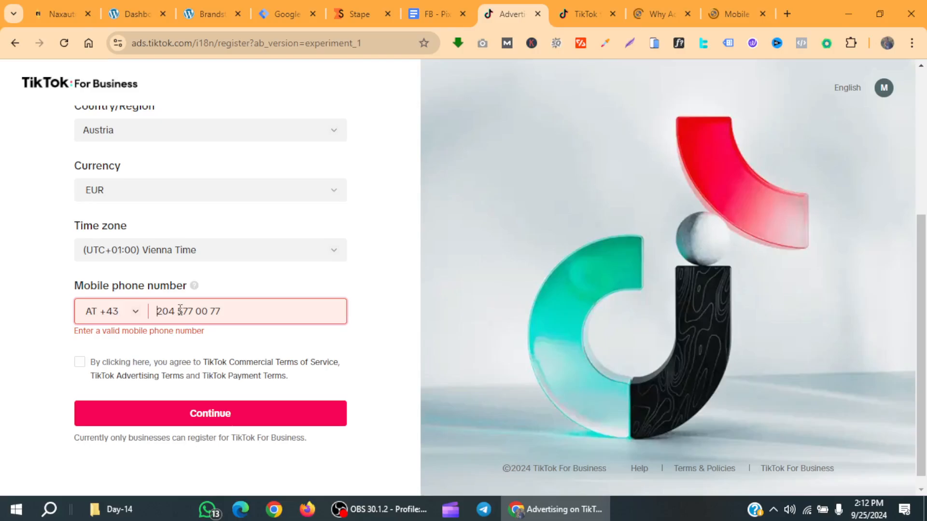
Change the phone country code in the TikTok registration form to Denmark (+45) and clear the entered mobile phone number
click(113, 314)
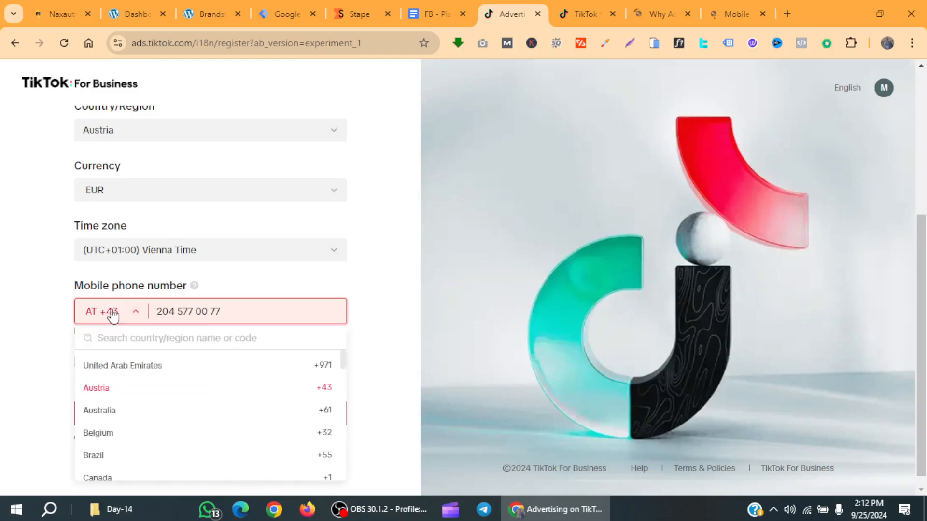
scroll(129, 369, down, 3)
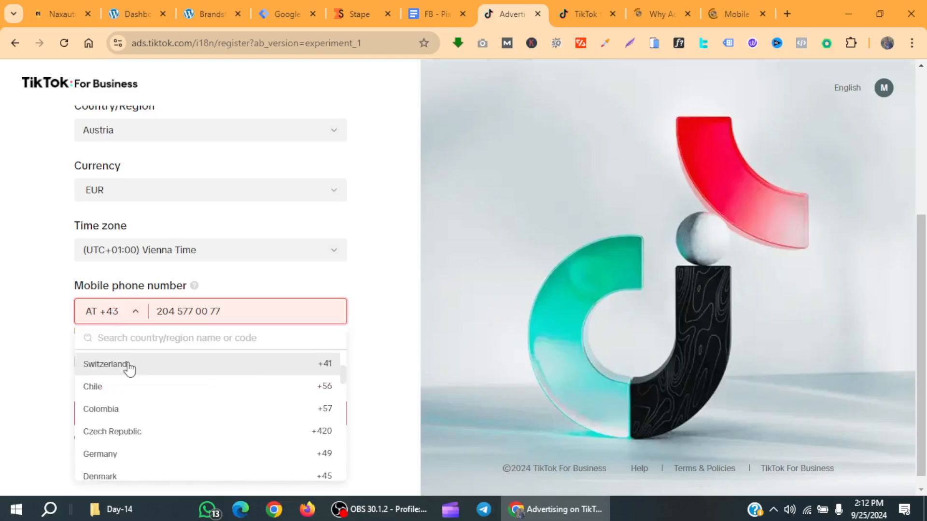
scroll(128, 368, down, 2)
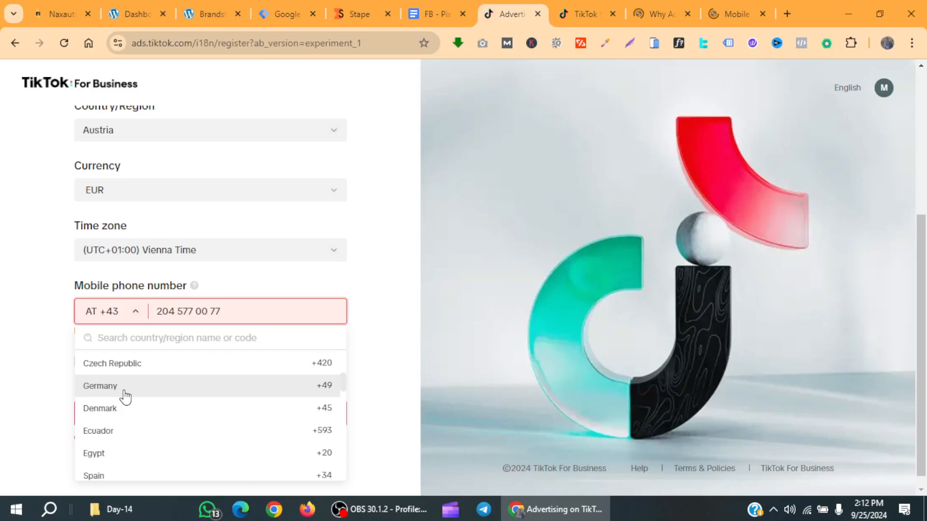
click(111, 408)
key(BackSpace)
key(BackSpace)
key(BackSpace)
key(BackSpace)
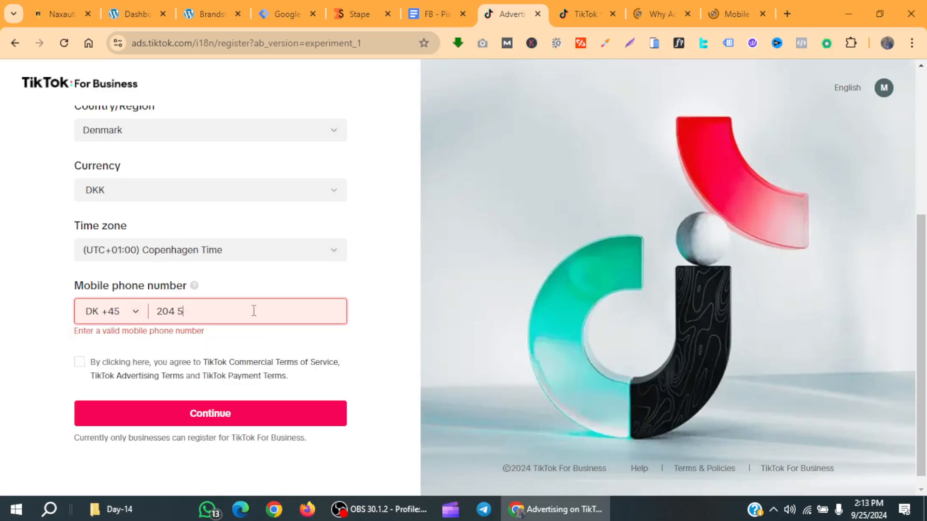
key(BackSpace)
key(BackSpace)
key(BackSpace)
key(BackSpace)
key(BackSpace)
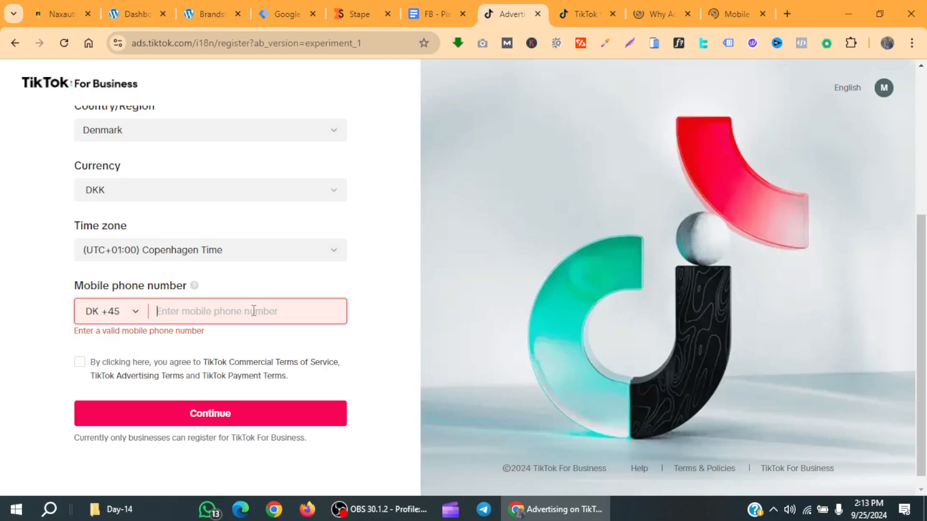
Search the web for "best website in austria", look at the Anexia web development page and return to the search results
click(724, 2)
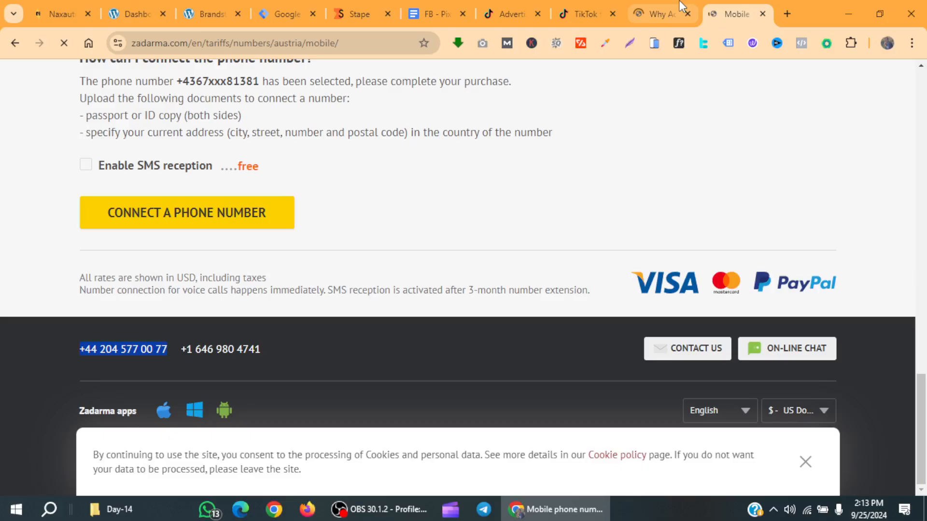
key(ctrl+t)
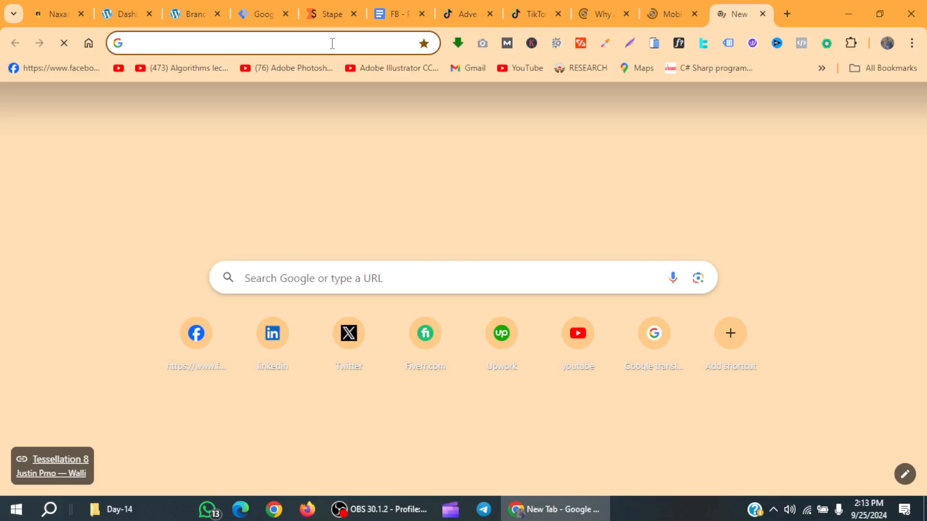
text(best website in austt)
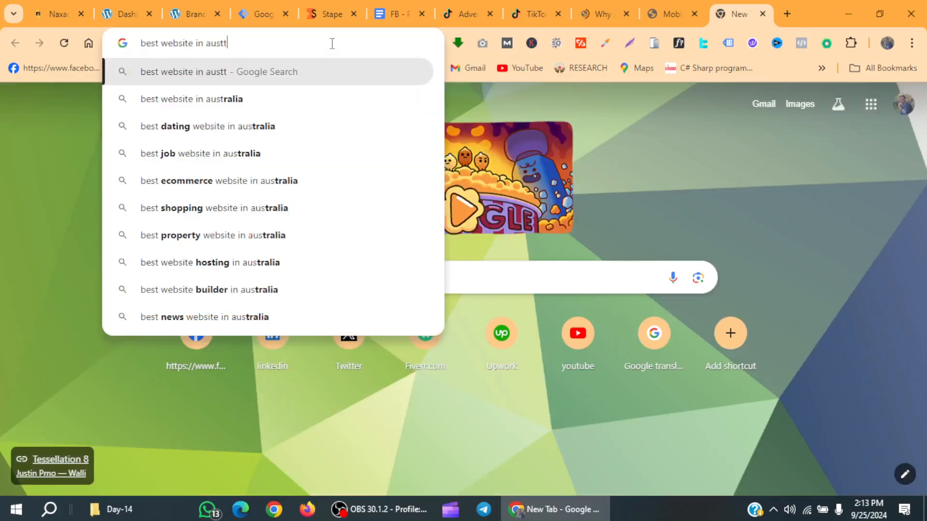
key(BackSpace)
text(ri)
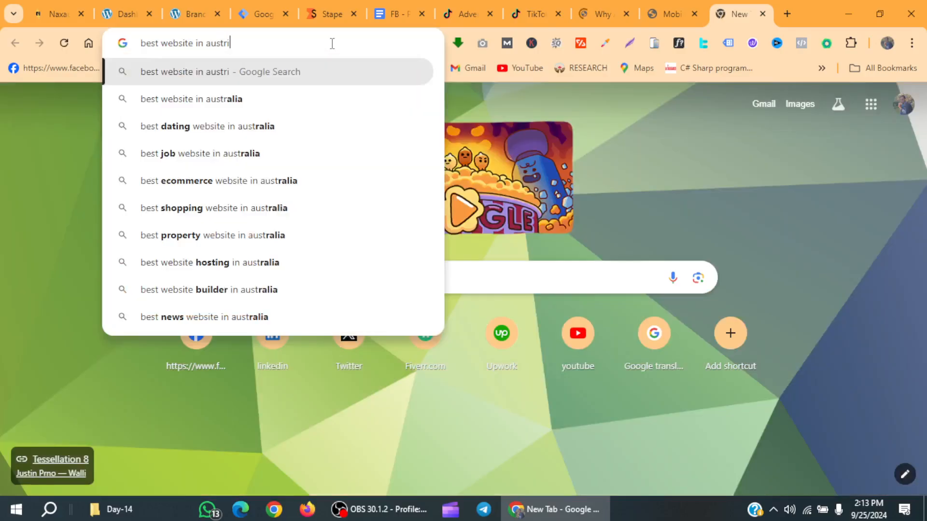
text(a)
key(Return)
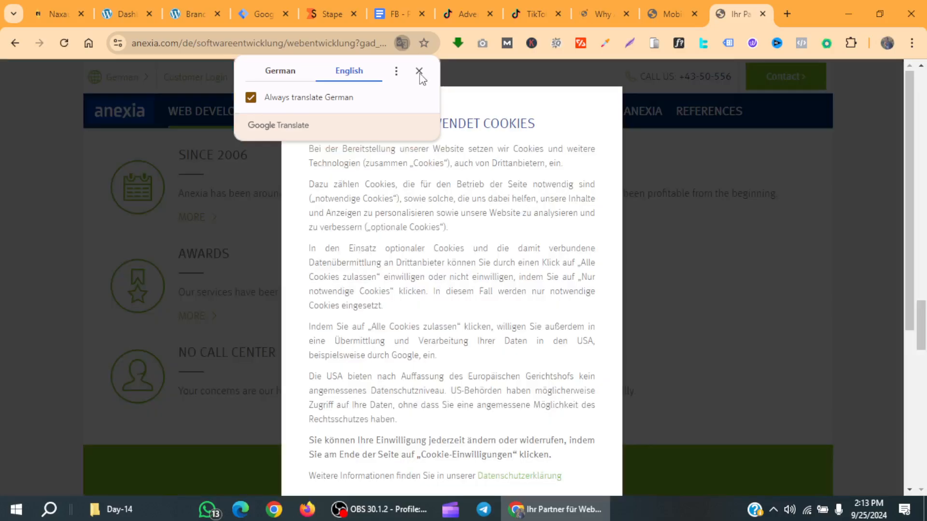
click(419, 71)
key(alt+Left)
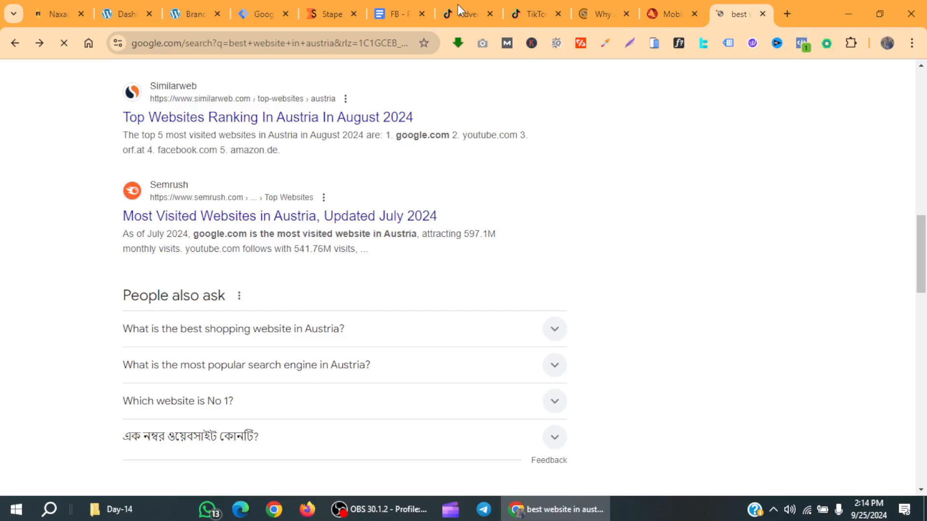
Review the Naxauto CAPI-1 container in Stape, from its plan and container settings to its tagging server URLs
click(458, 6)
click(340, 7)
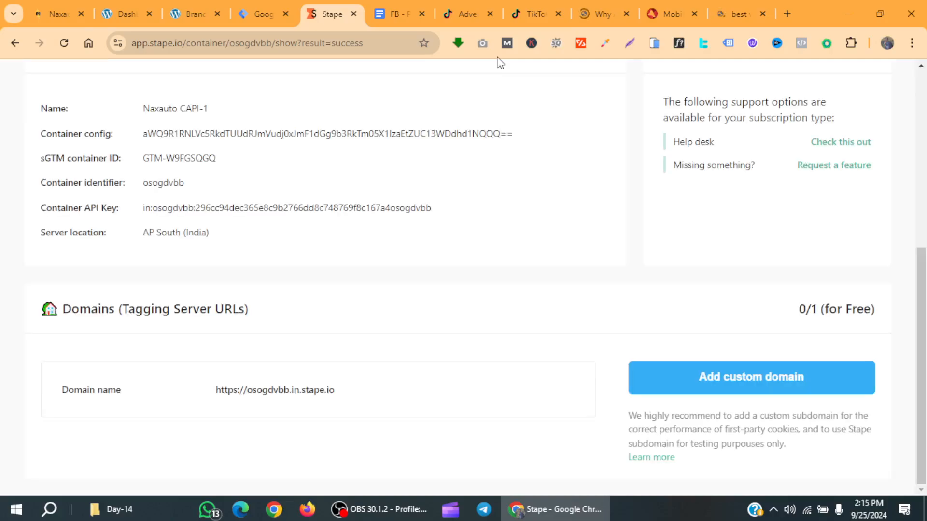
scroll(370, 358, up, 2)
scroll(370, 357, up, 4)
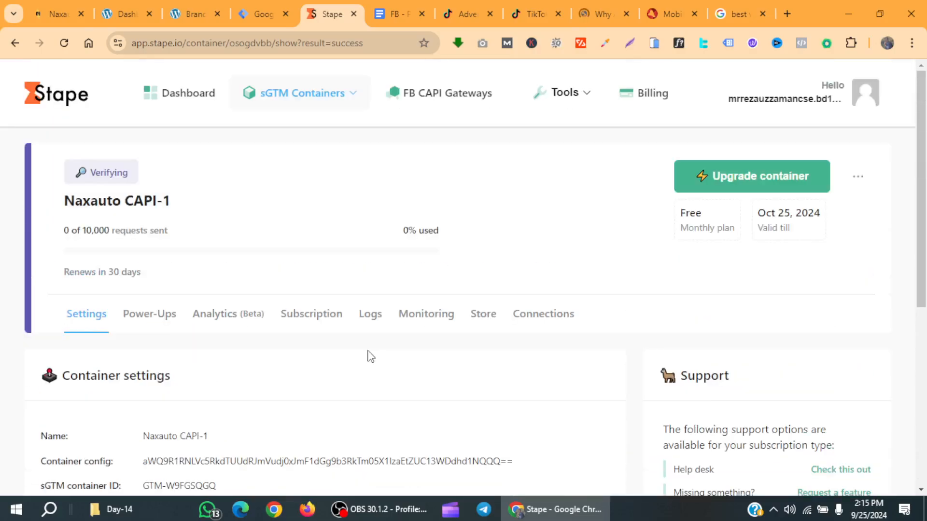
scroll(228, 304, down, 6)
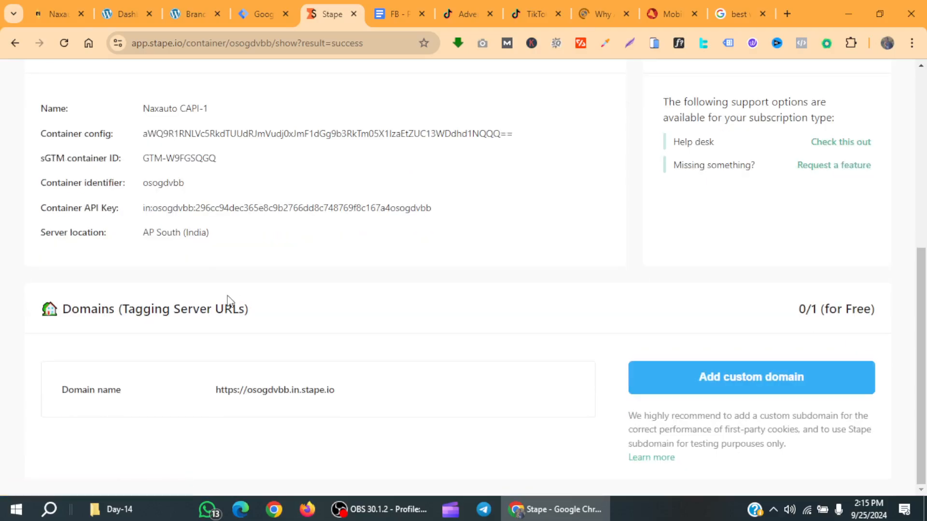
scroll(227, 300, up, 6)
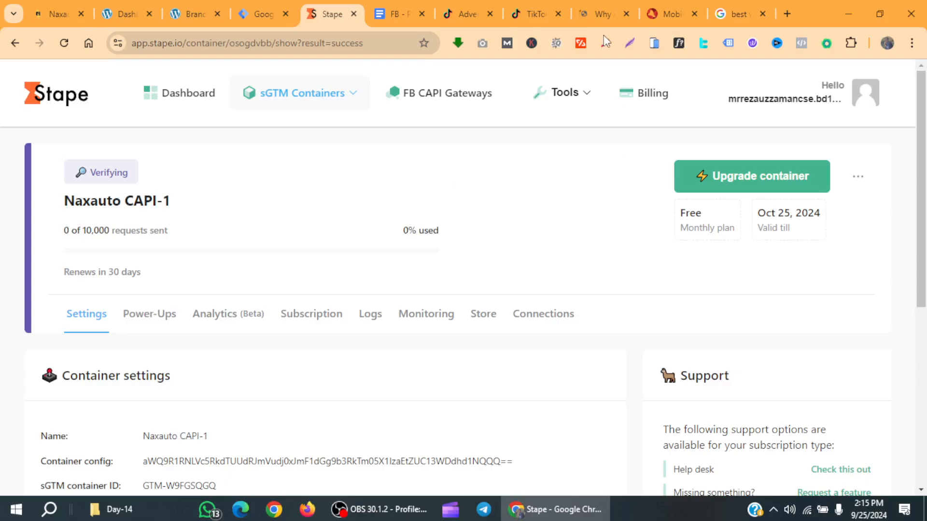
Close the TikTok, Snapchat, Zadarma and Austria search pages and return to the "FB - Pixel - CAPI - Web - SS- Tracking" document
click(529, 1)
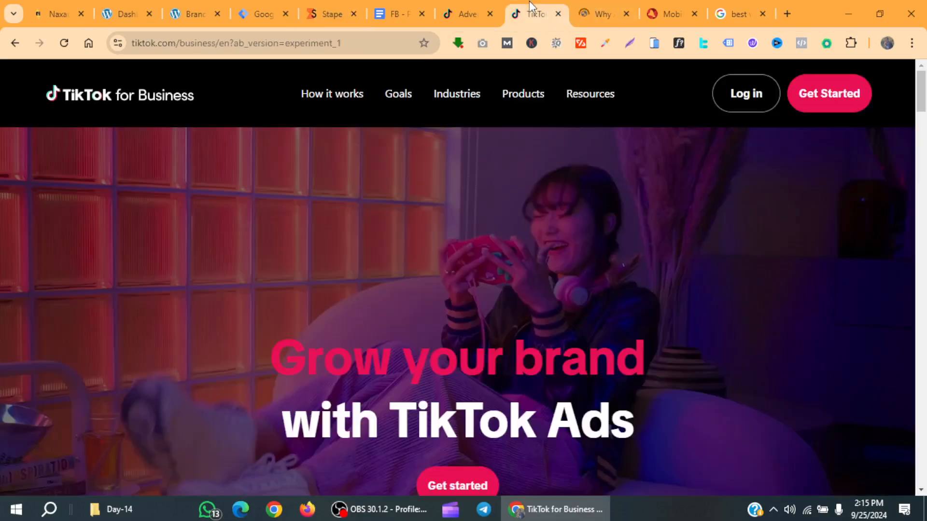
click(462, 2)
scroll(312, 256, down, 5)
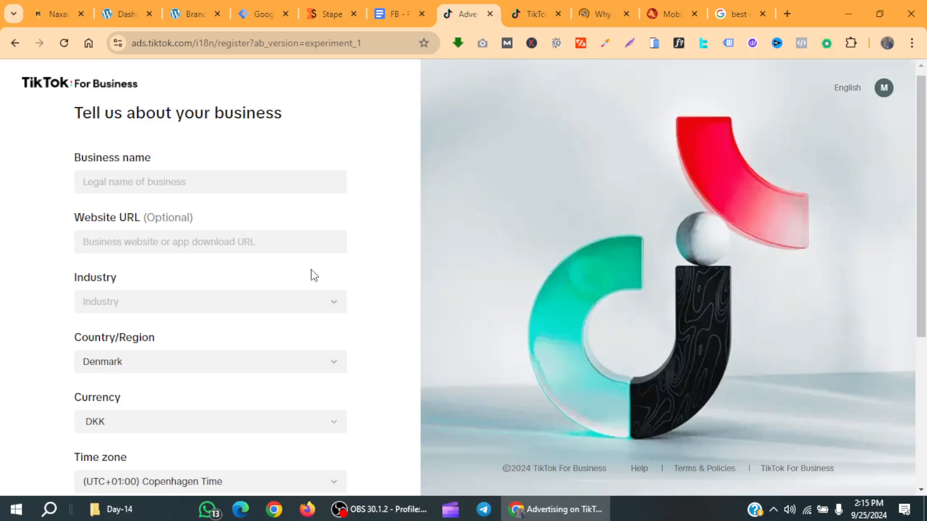
click(558, 14)
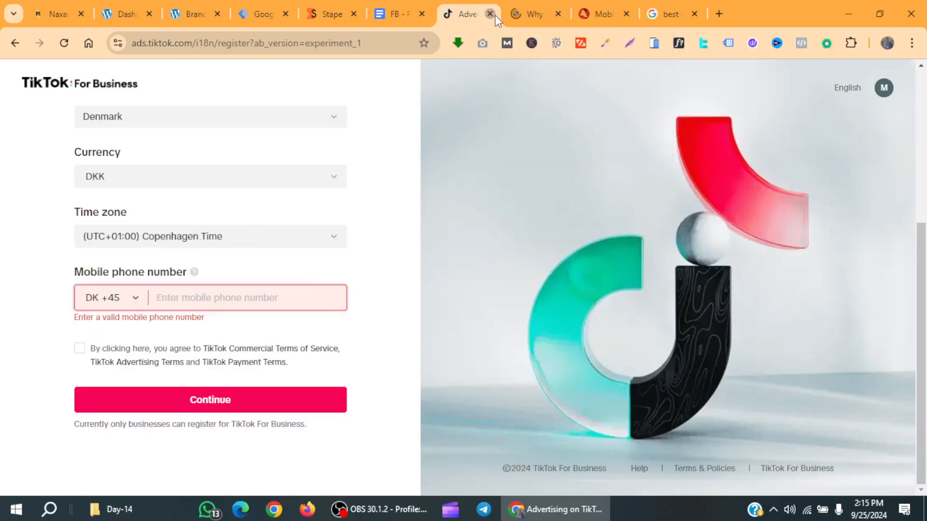
click(489, 13)
click(490, 14)
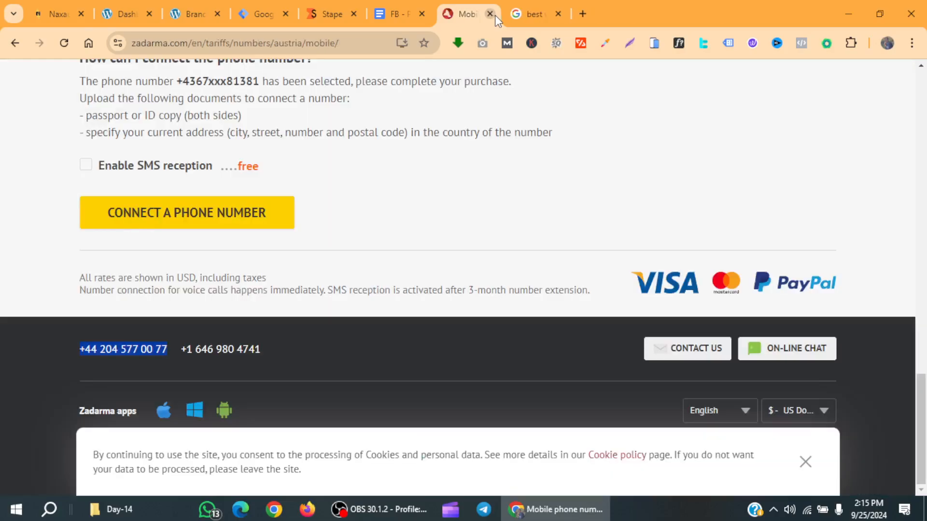
click(489, 13)
click(490, 13)
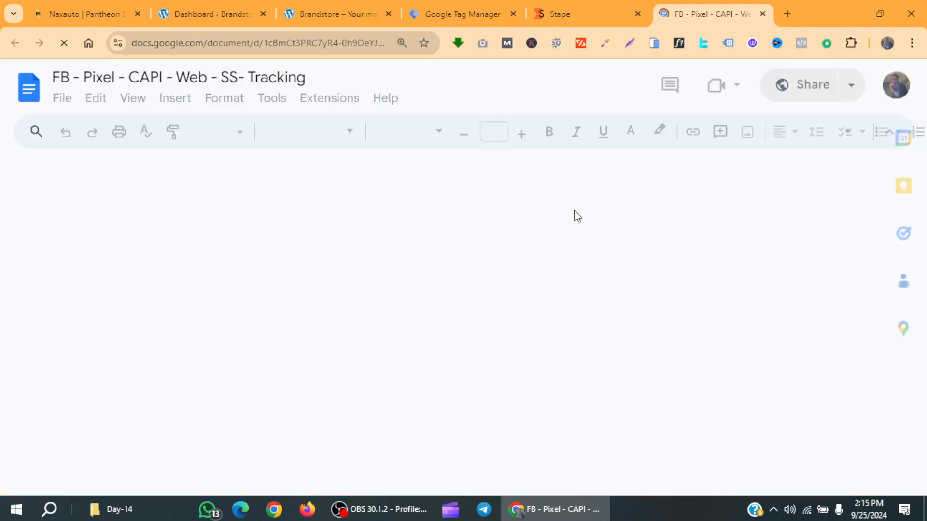
Skim the tracking document's add_to_cart and server-side purchase tag specifications, and return to its requirements section
scroll(414, 222, down, 8)
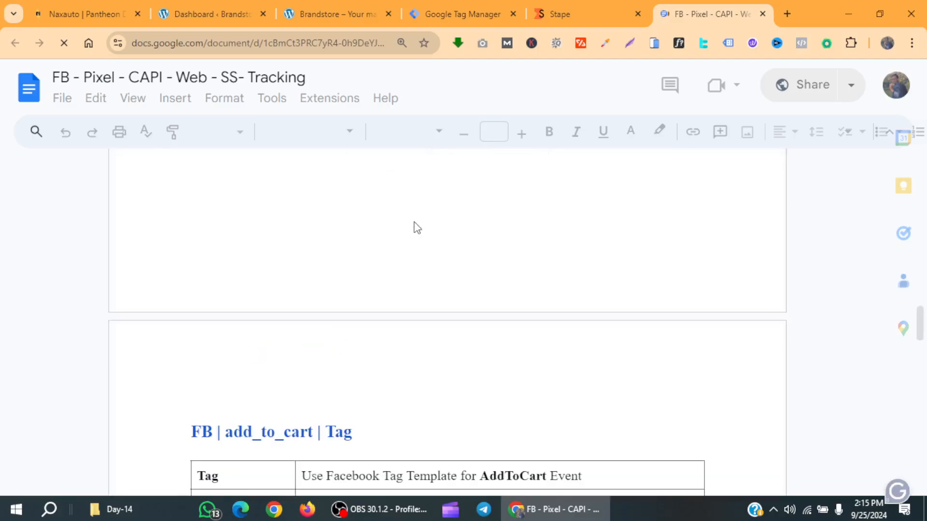
scroll(414, 225, down, 15)
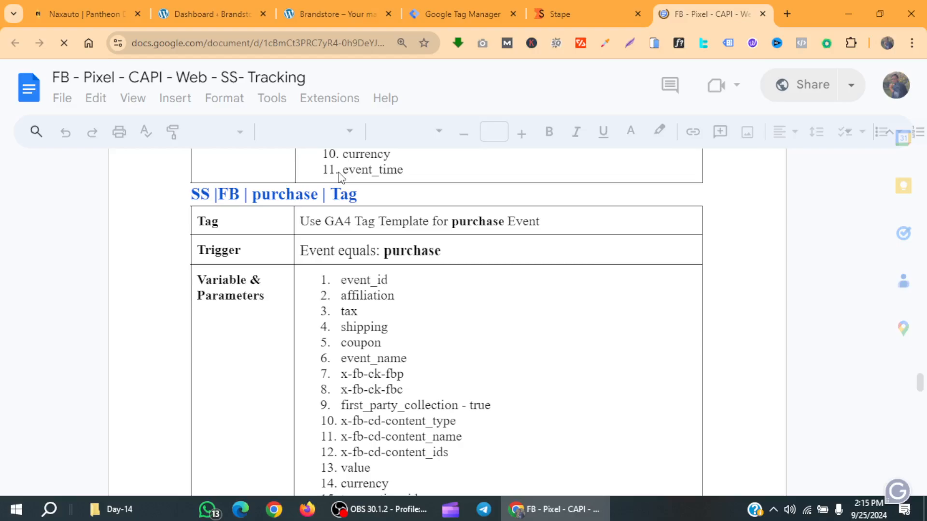
scroll(341, 176, up, 2)
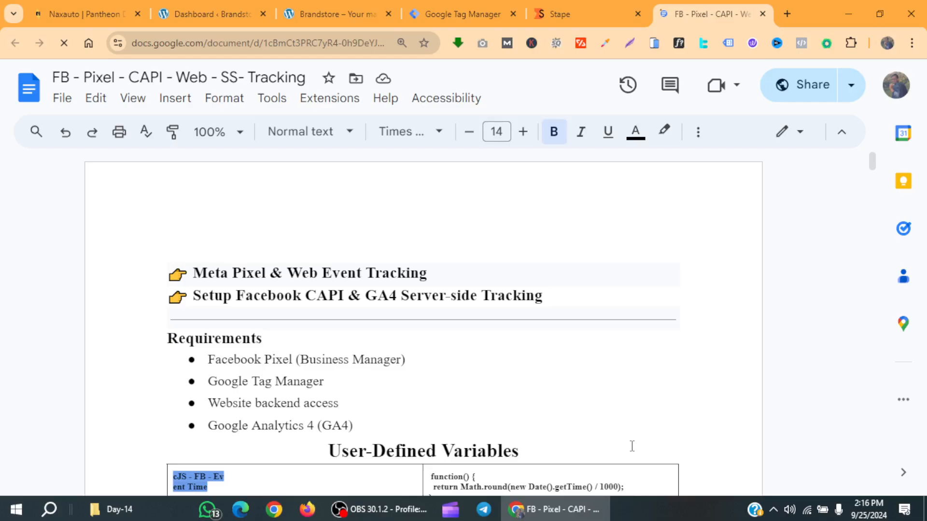
Check the verification status of the Naxauto CAPI-1 container in Stape and switch to its tag list in Google Tag Manager
key(ctrl+shift+Tab)
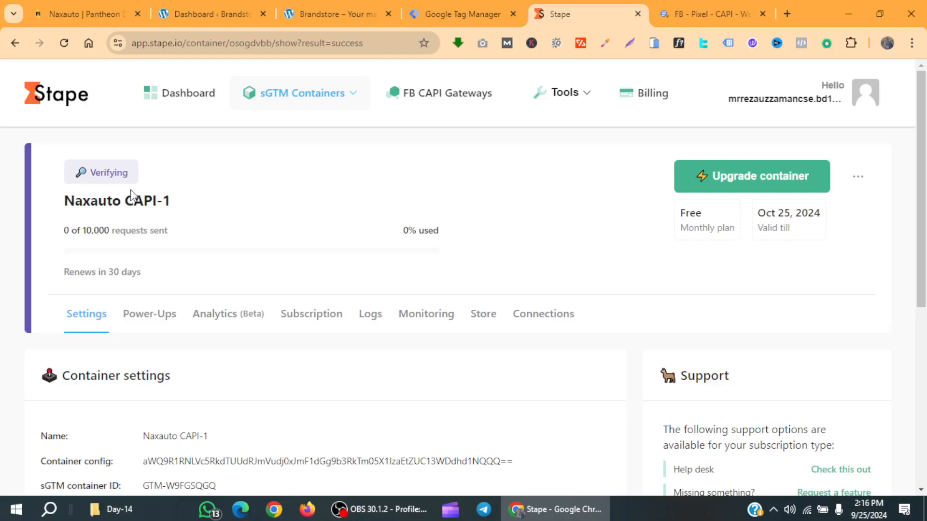
drag(130, 190, 134, 184)
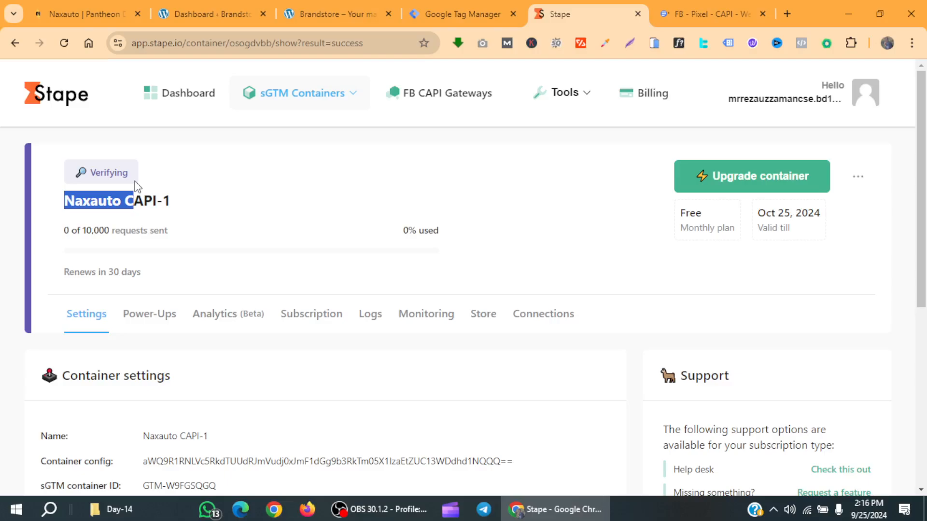
drag(95, 172, 218, 166)
click(218, 166)
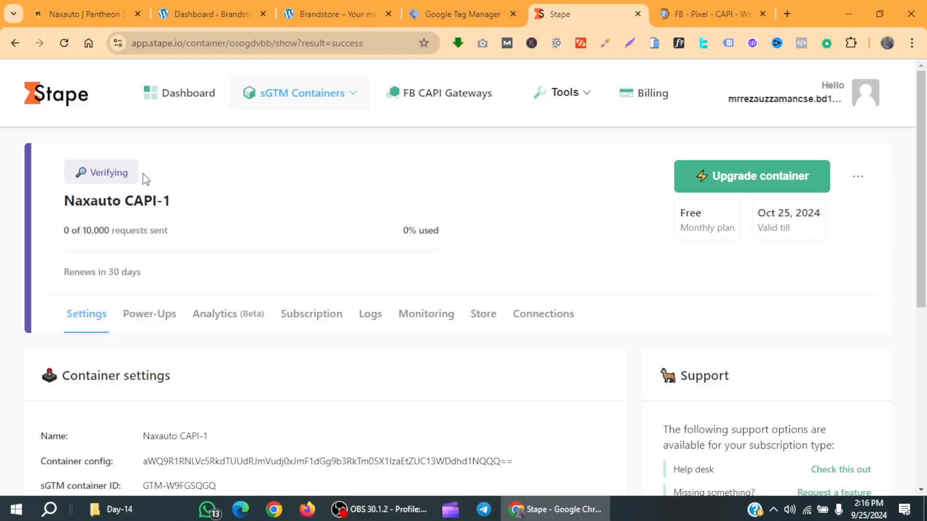
drag(144, 180, 77, 172)
click(495, 7)
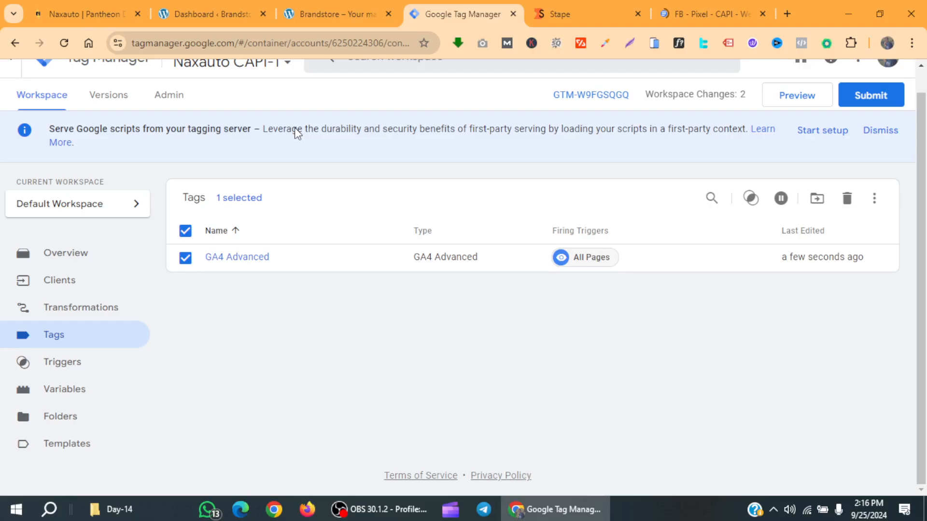
scroll(362, 125, up, 1)
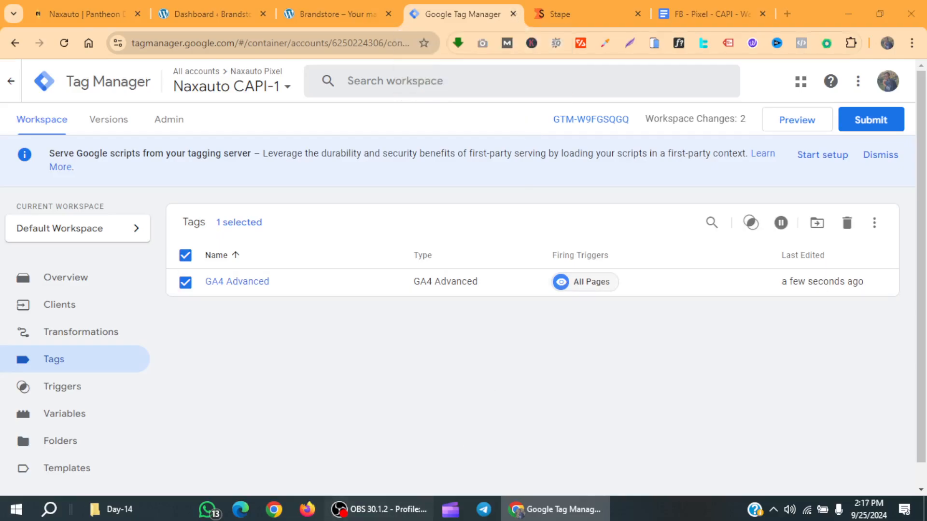
click(410, 508)
click(911, 364)
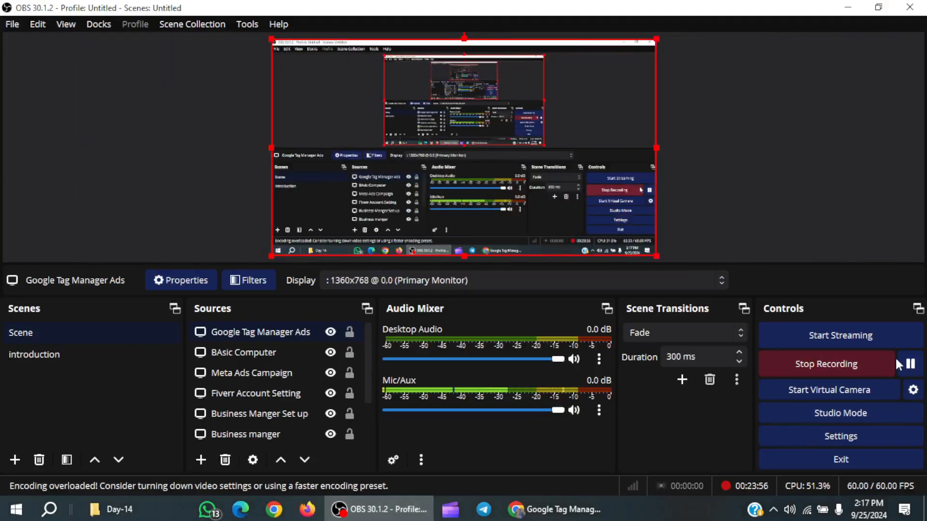